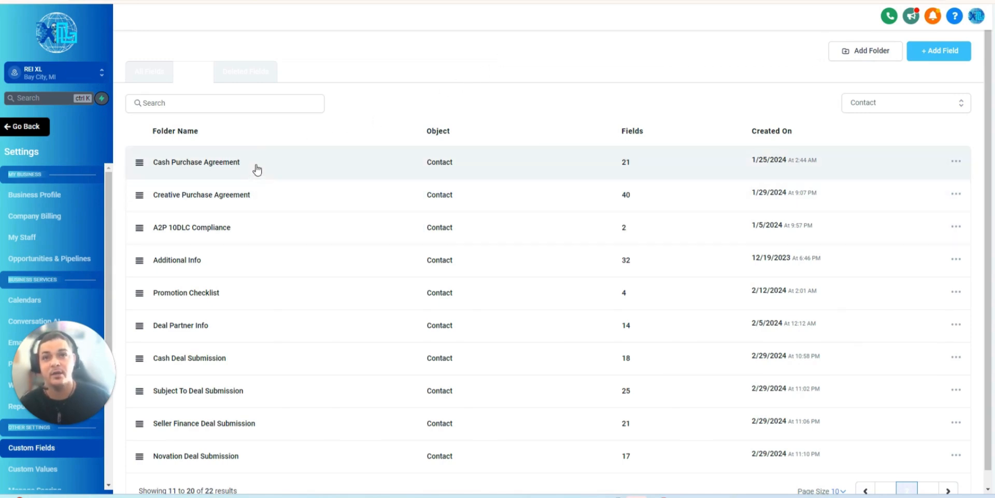
# - Open the Cash Purchase Agreement custom-field folder and examine the blanks in the Cash_Purchase_Agreement_Copy_-_Template.pdf contract through its signature page
pyautogui.click(256, 168)
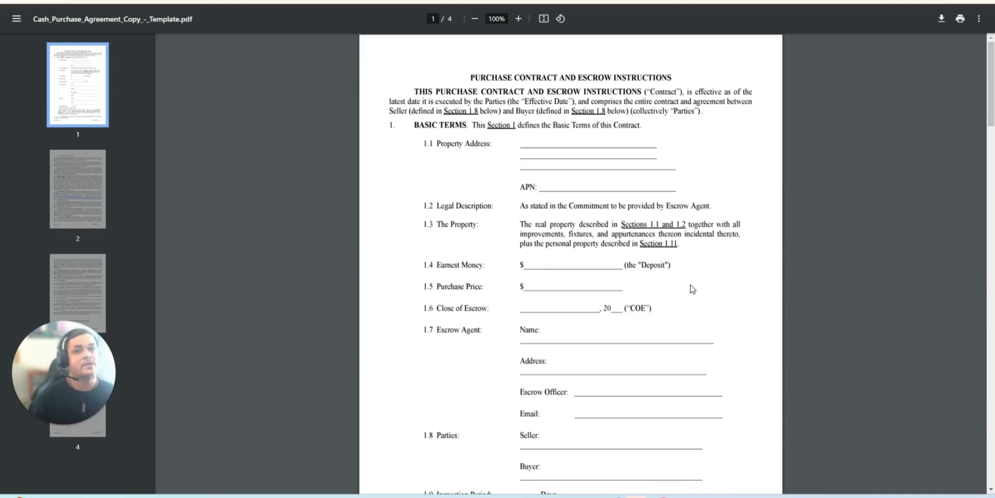
pyautogui.scroll(-1, 714, 261)
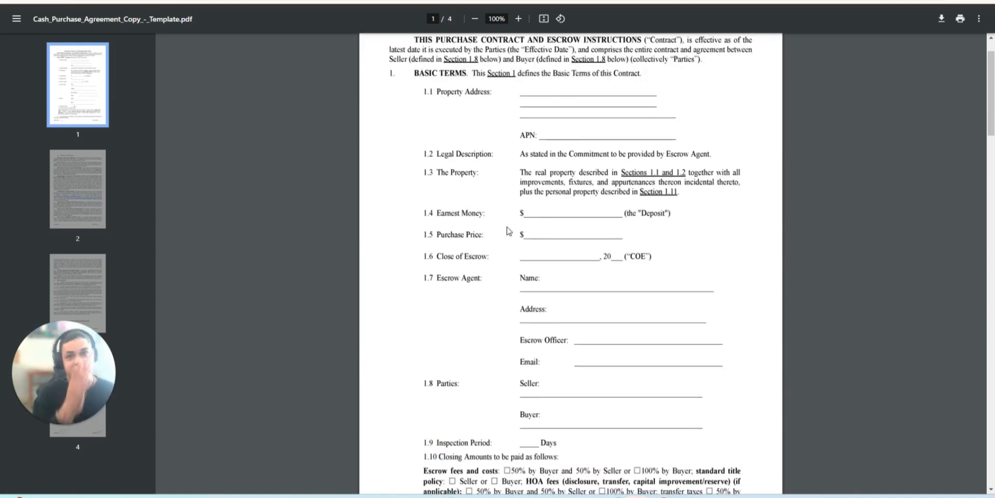
pyautogui.scroll(-7, 610, 268)
pyautogui.scroll(-10, 610, 268)
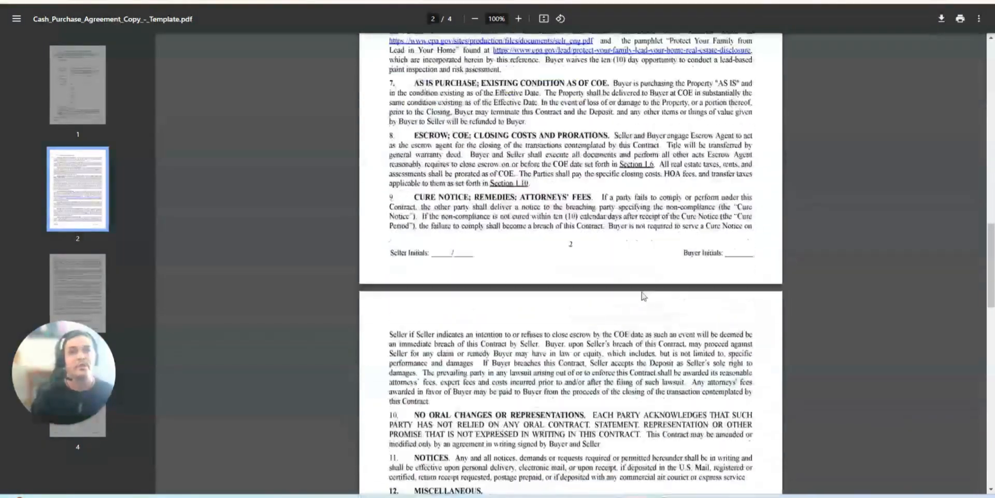
pyautogui.scroll(-10, 642, 296)
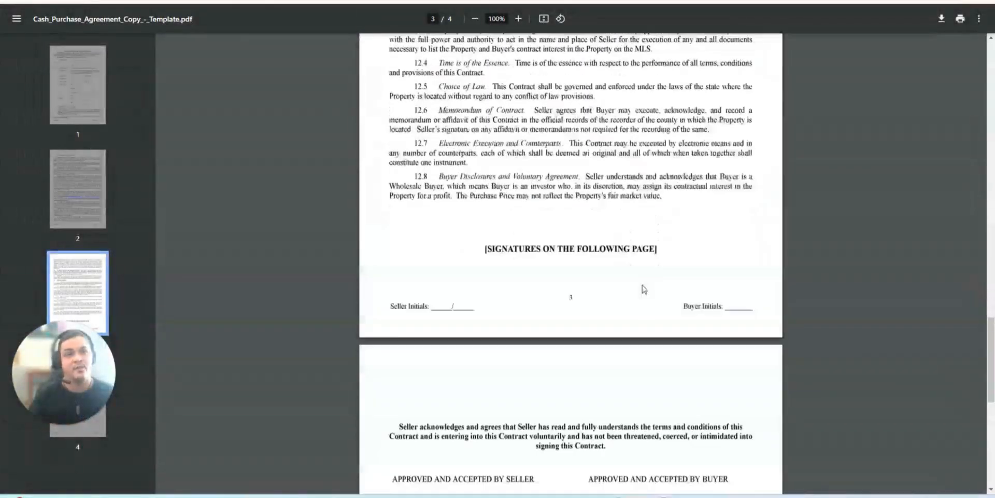
pyautogui.scroll(-7, 642, 290)
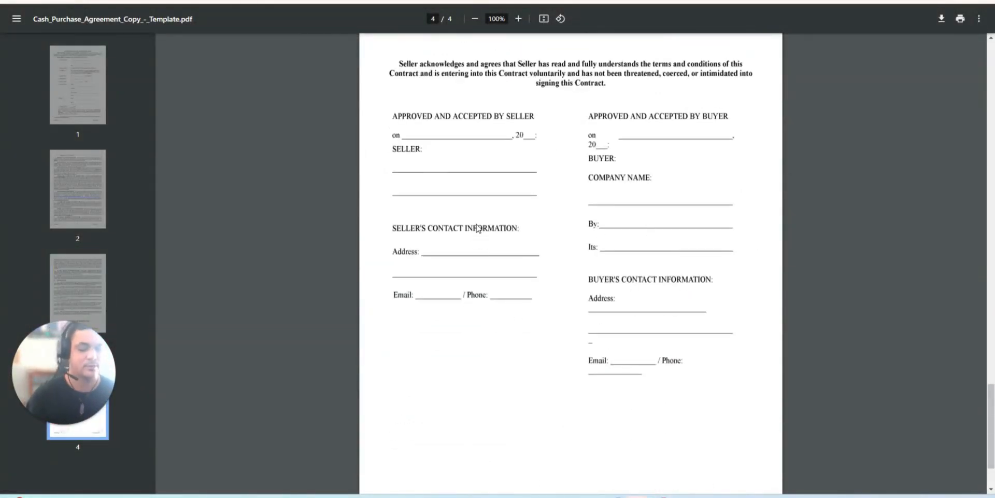
pyautogui.press('Home')
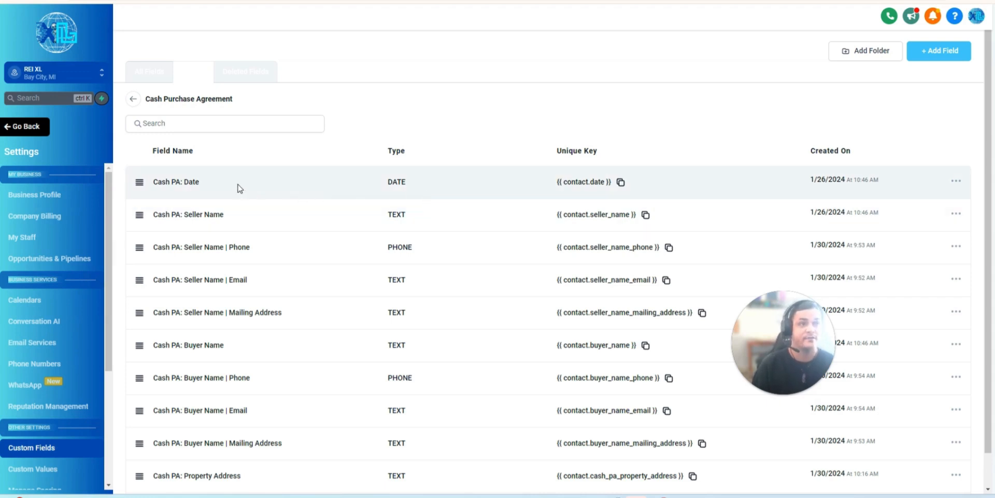
# - Check which custom field types can be added, and review every page of fields in the Cash Purchase Agreement folder
pyautogui.click(928, 54)
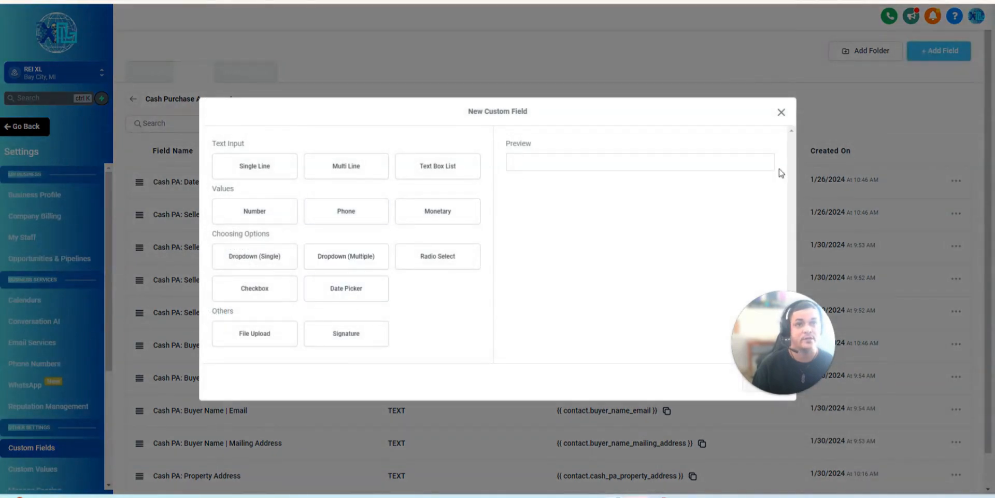
pyautogui.click(782, 113)
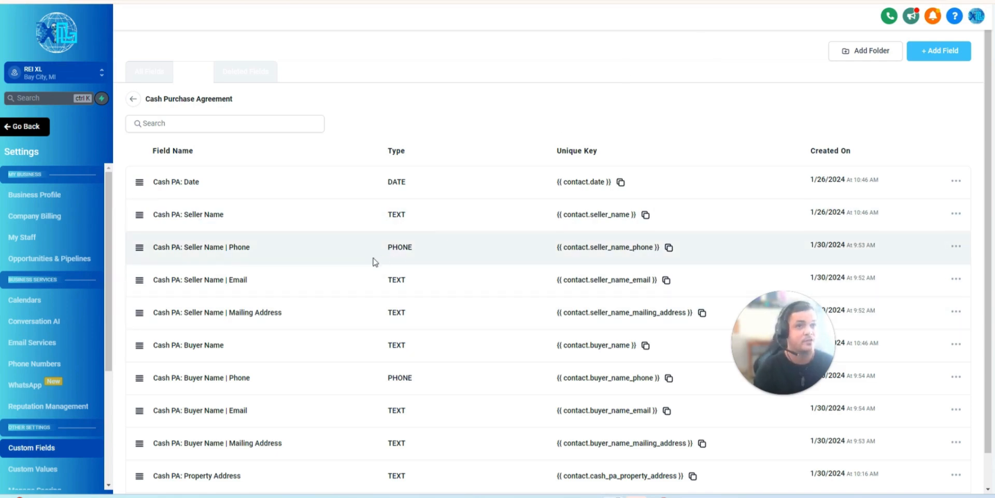
pyautogui.scroll(-1, 429, 271)
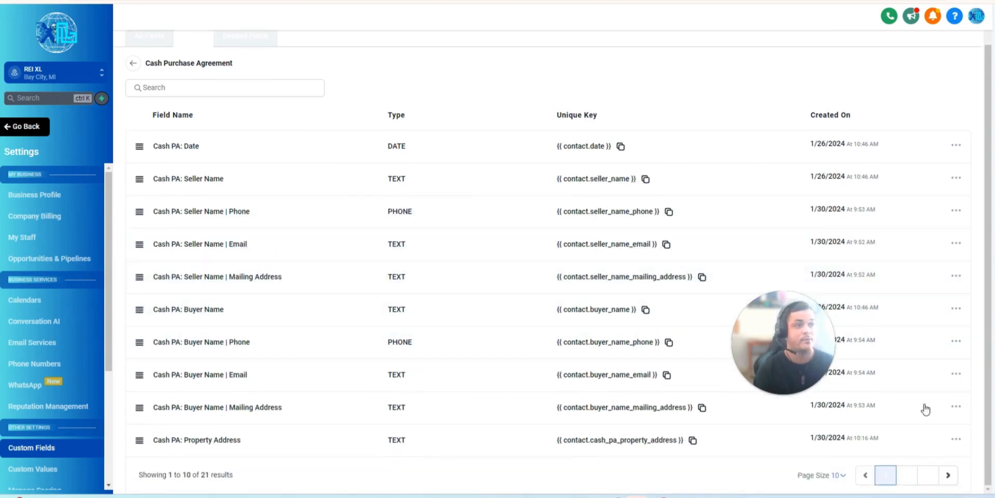
pyautogui.click(910, 481)
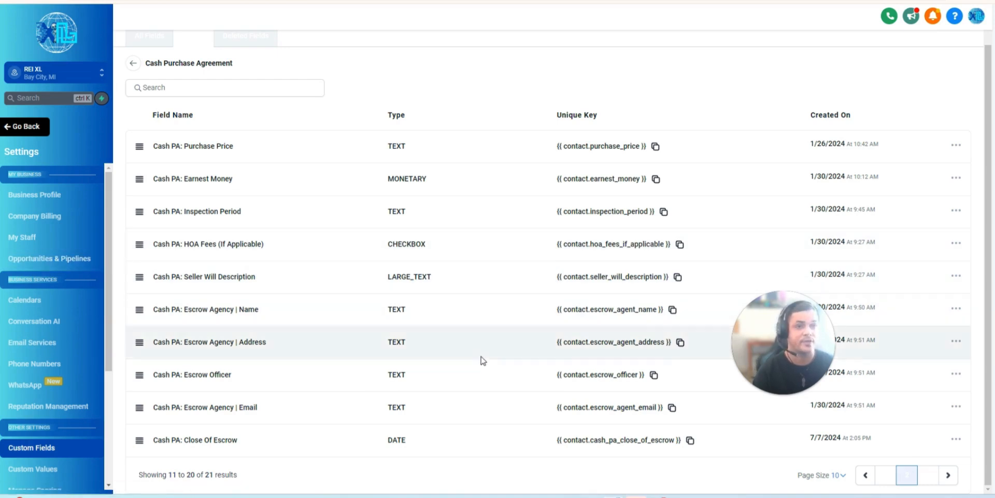
pyautogui.click(930, 476)
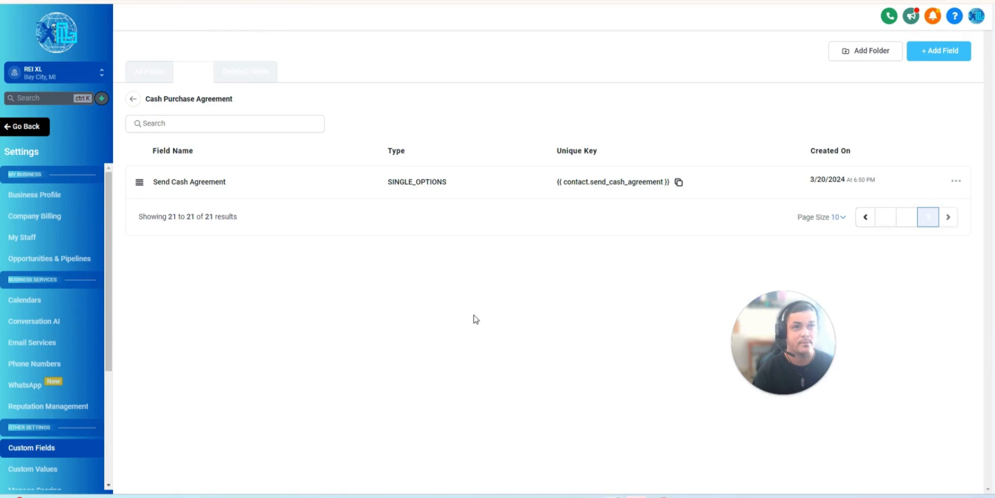
pyautogui.click(133, 99)
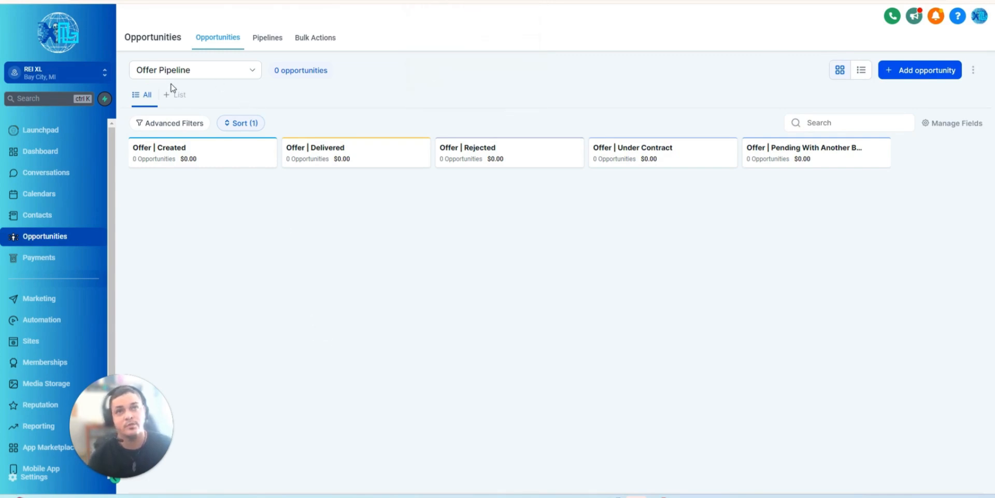
# - Review the stages of the Offer Pipeline in its editor and save the pipeline
pyautogui.click(269, 39)
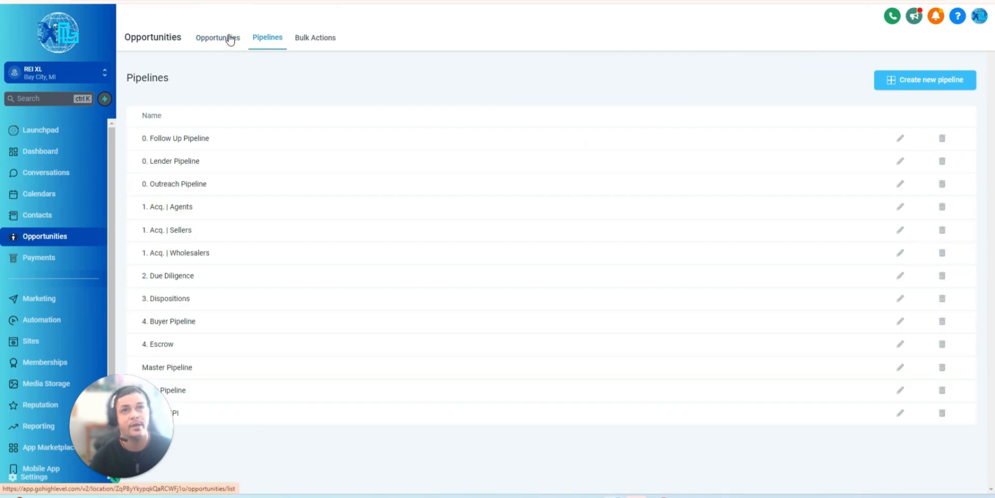
pyautogui.click(900, 390)
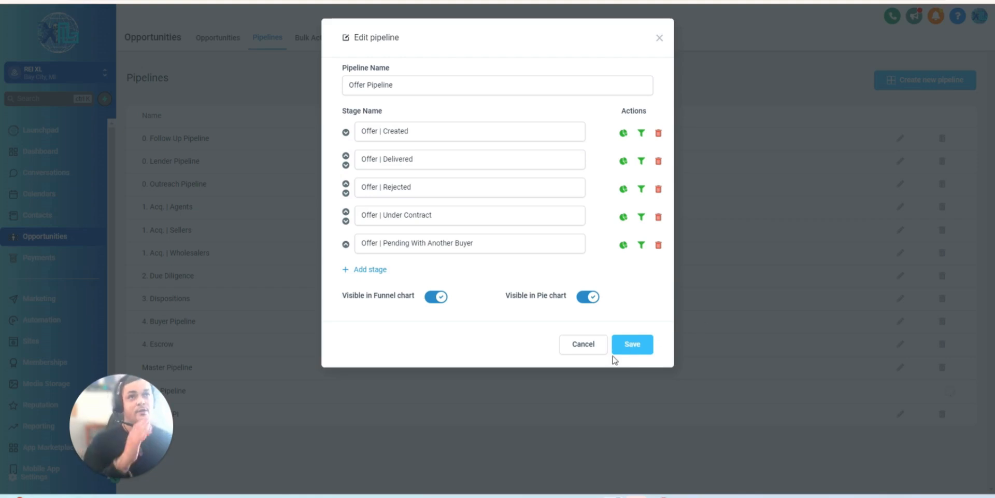
pyautogui.click(641, 352)
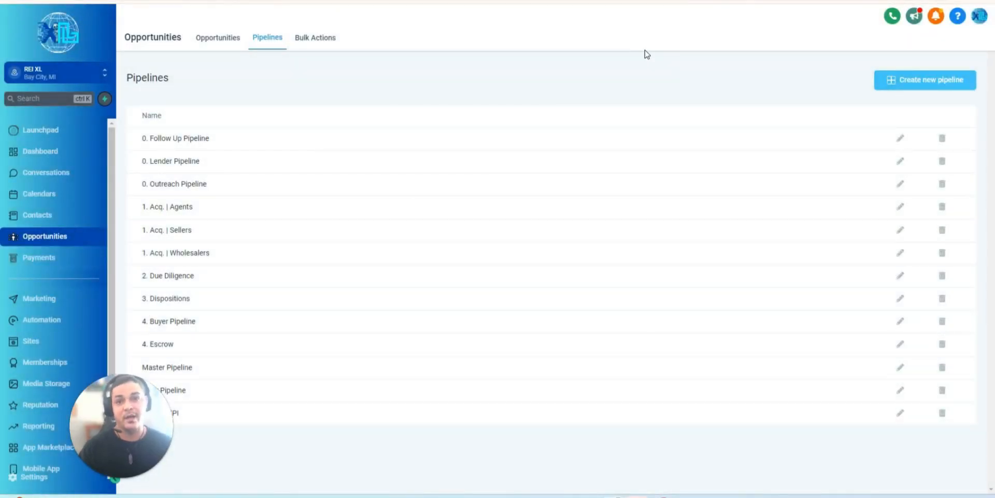
# - Open the Documents & Contracts templates list in Payments
pyautogui.click(62, 257)
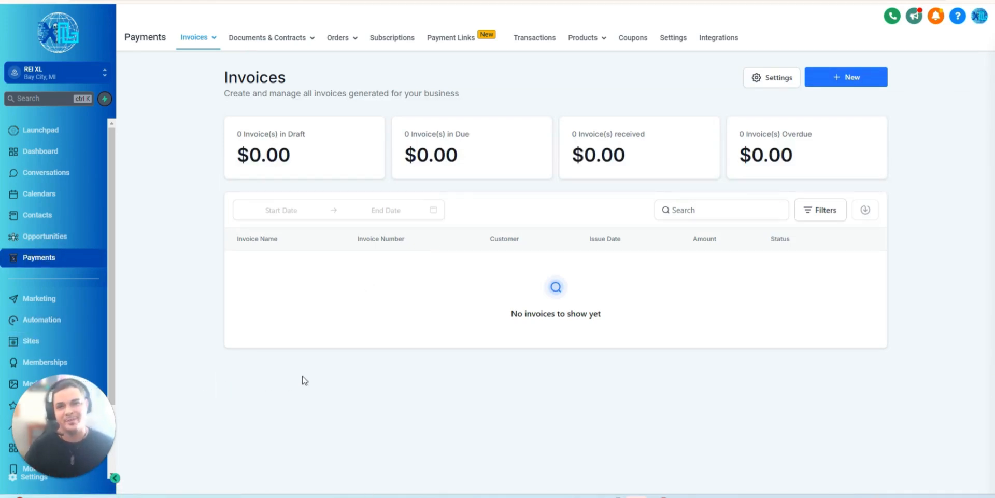
pyautogui.moveTo(251, 46)
pyautogui.click(251, 61)
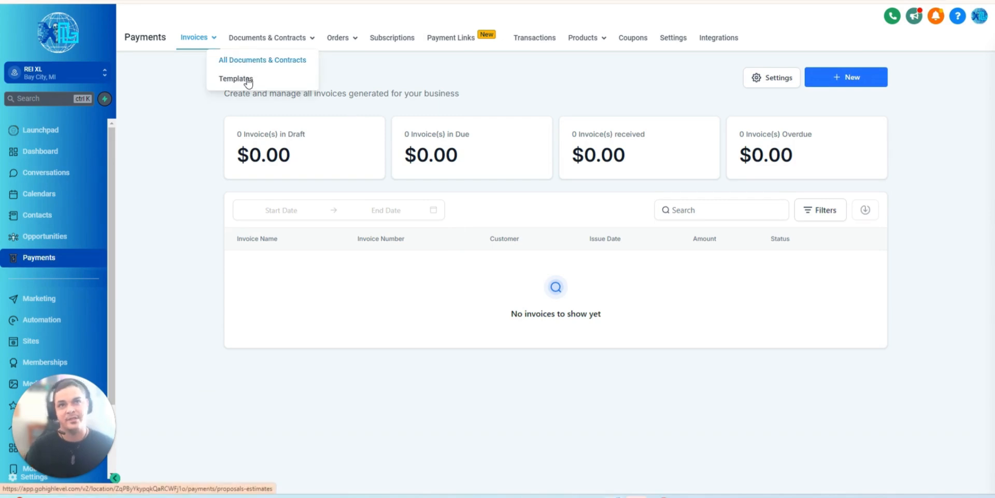
pyautogui.click(247, 79)
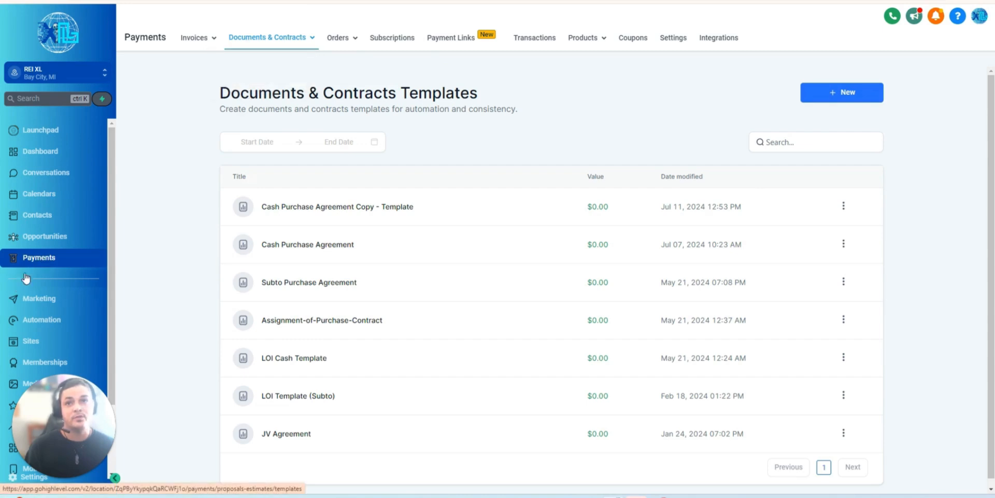
# - Check the options for creating a new Documents & Contracts template without choosing one
pyautogui.moveTo(278, 39)
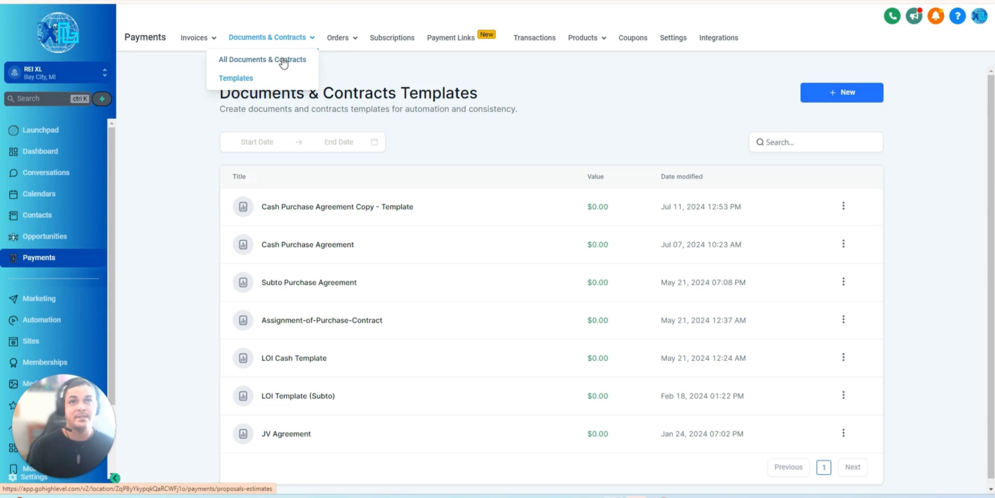
pyautogui.click(853, 94)
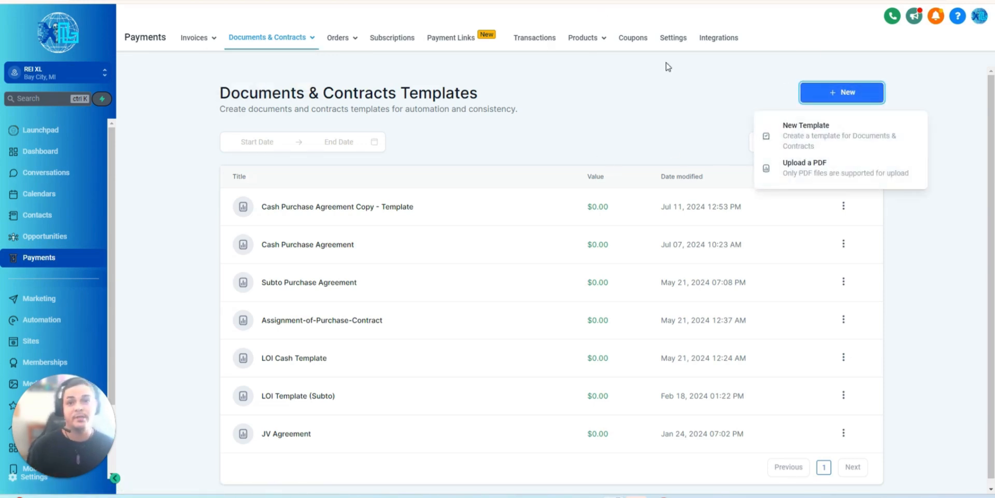
pyautogui.click(656, 97)
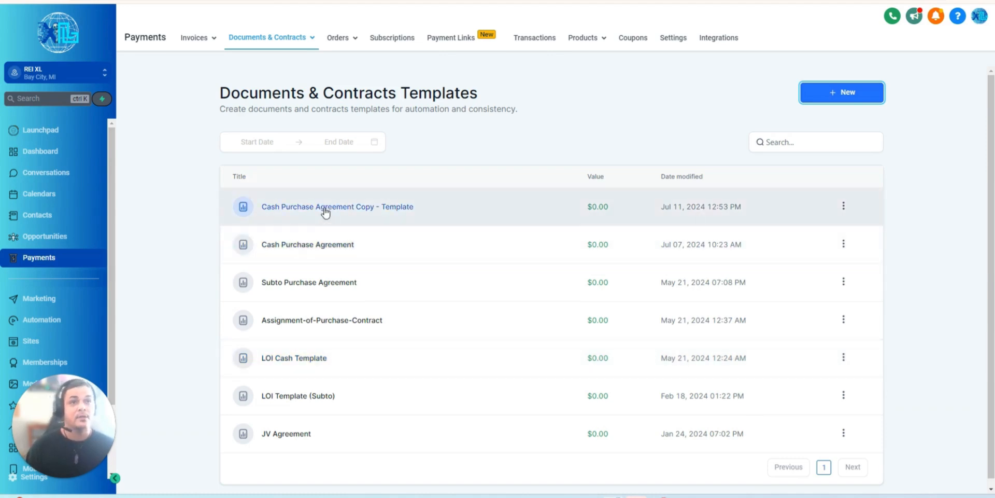
# - Open the Cash Purchase Agreement template and place a new text field beside the section 1 Basic Terms line
pyautogui.click(310, 246)
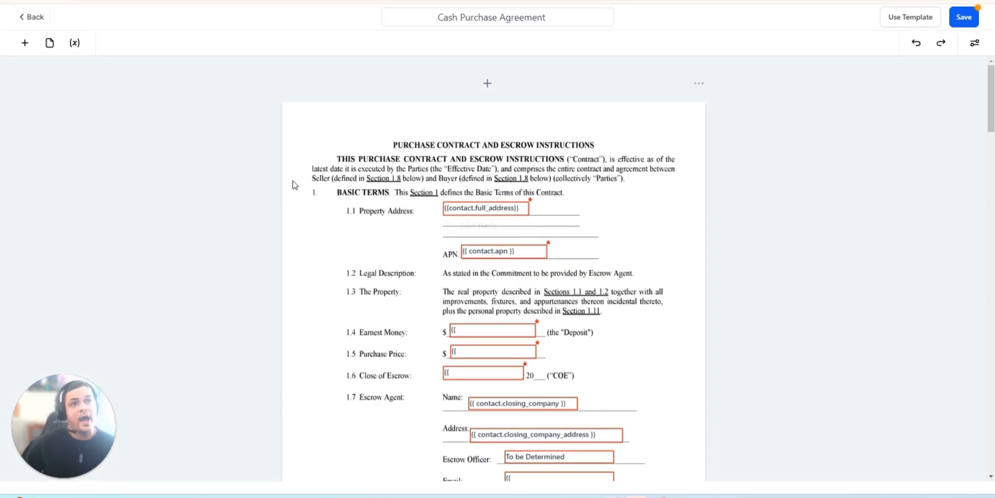
pyautogui.click(25, 44)
pyautogui.moveTo(107, 322); pyautogui.dragTo(592, 212)
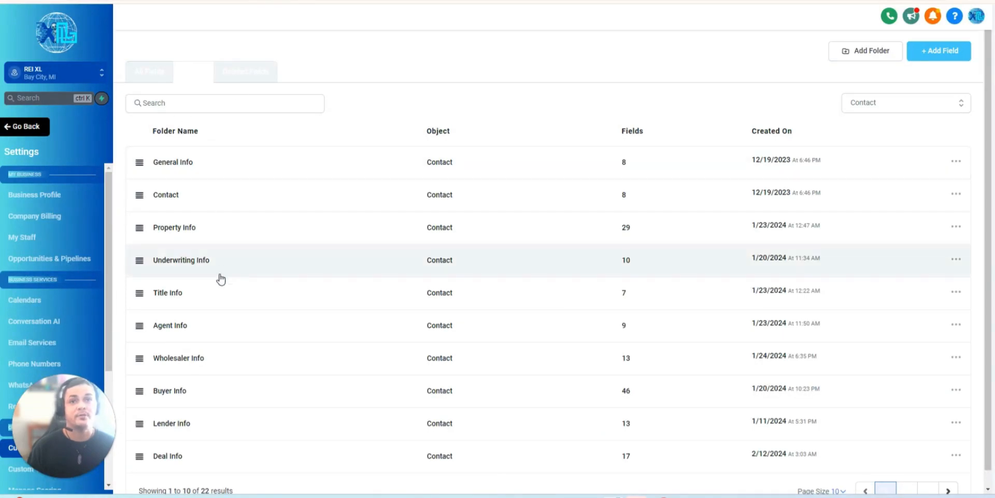
# - Copy the unique key of the Cash PA: Property Address field from the Cash Purchase Agreement custom-field folder
pyautogui.click(906, 491)
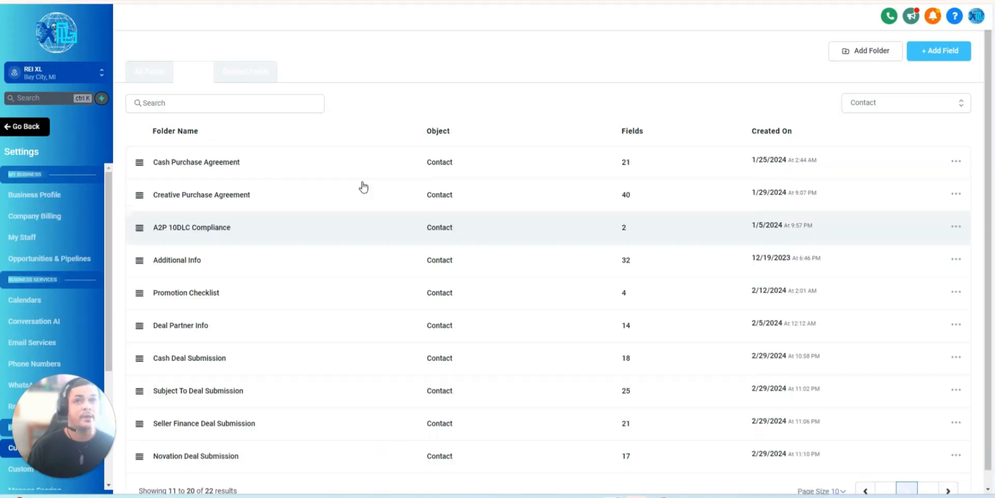
pyautogui.click(234, 162)
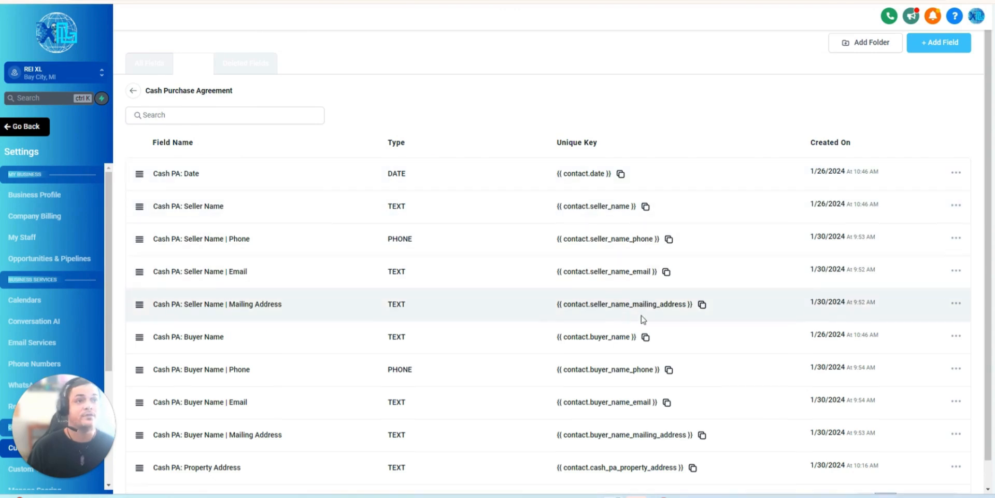
pyautogui.scroll(-1, 648, 311)
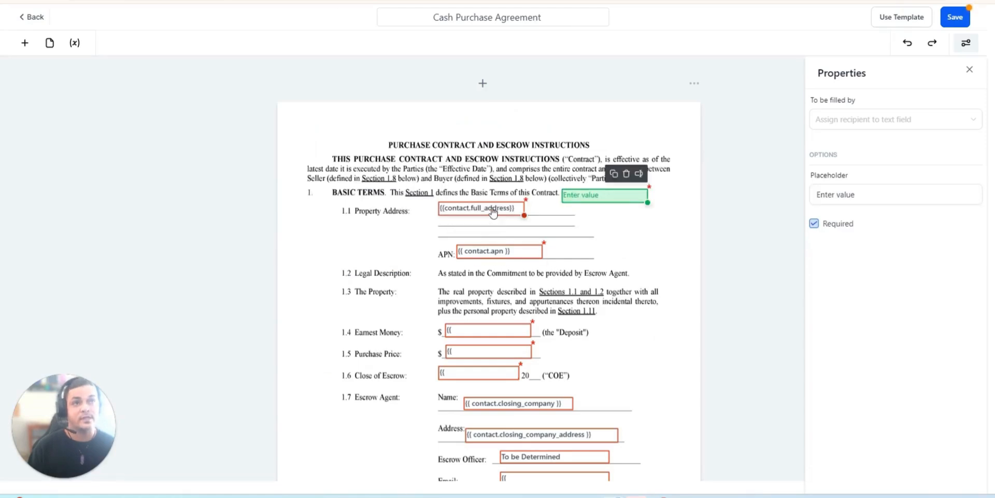
pyautogui.click(493, 209)
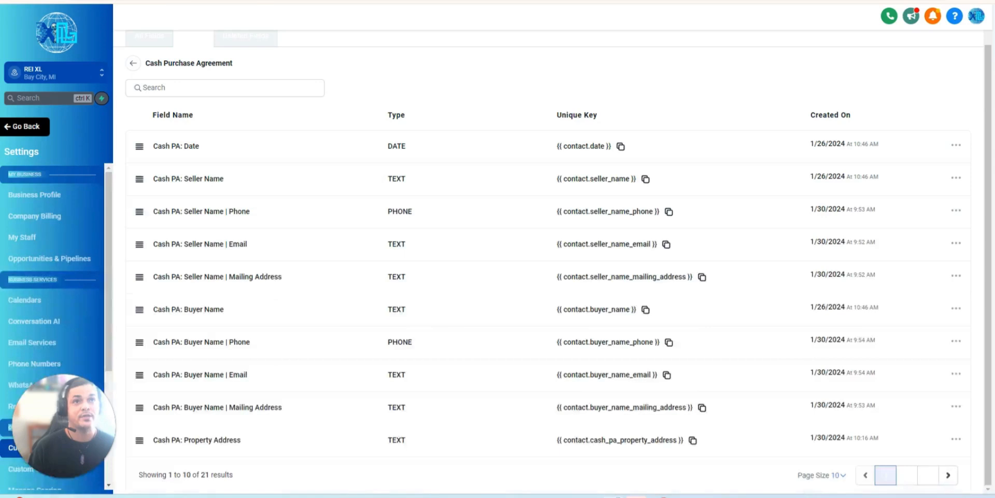
pyautogui.click(693, 440)
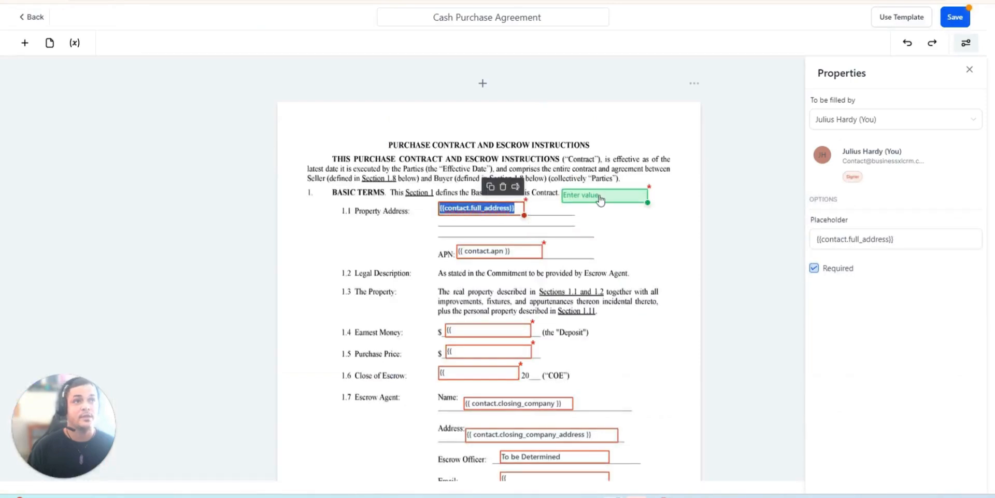
# - Set both the new text field's content and its placeholder to {{ contact.cash_pa_property_address }}
pyautogui.click(598, 195)
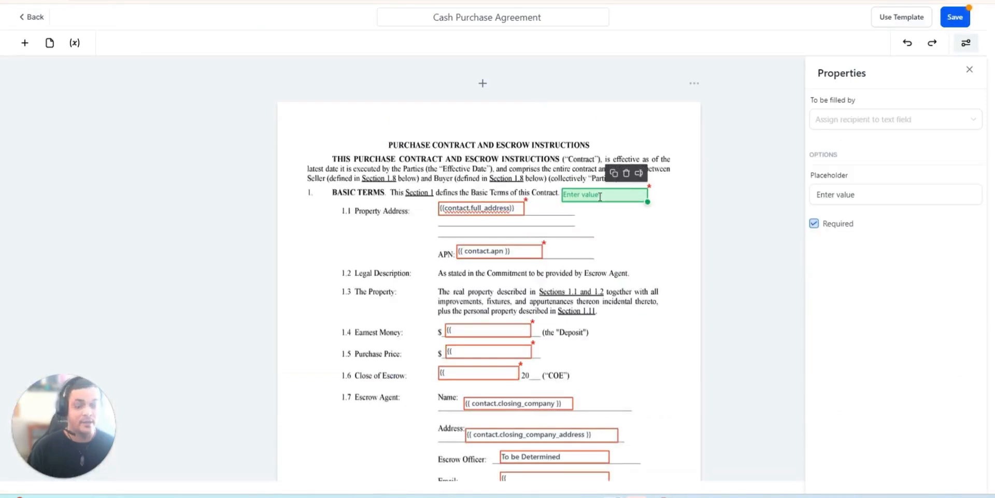
pyautogui.hotkey('ctrl', 'v')
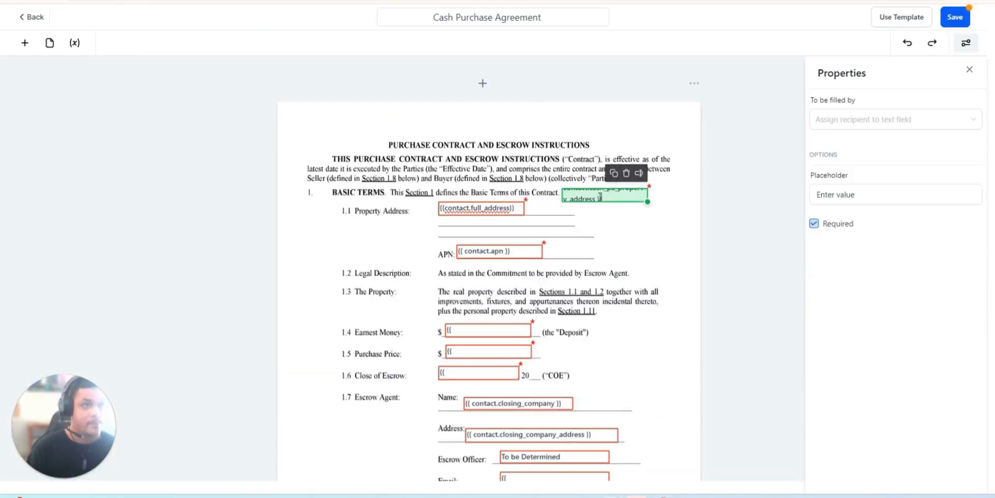
pyautogui.click(663, 215)
pyautogui.tripleClick(619, 195)
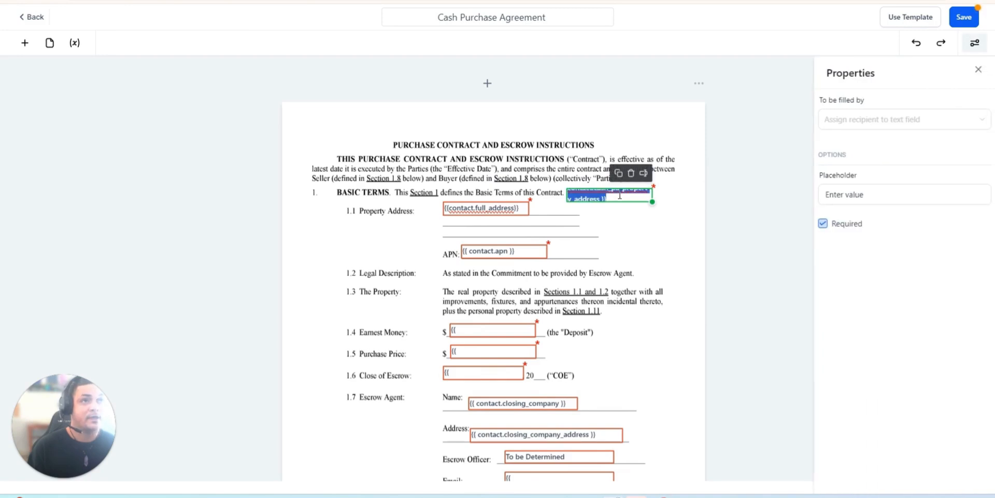
pyautogui.tripleClick(847, 190)
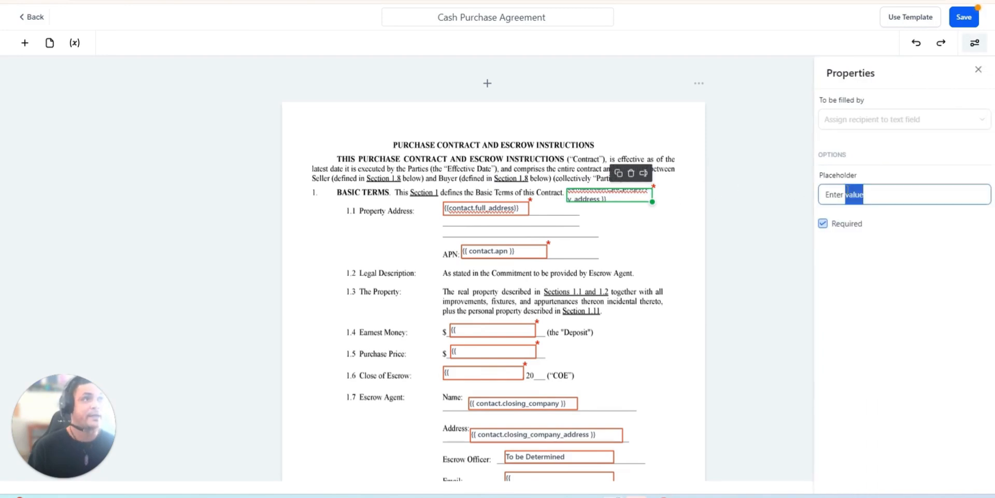
pyautogui.hotkey('ctrl', 'v')
pyautogui.click(663, 220)
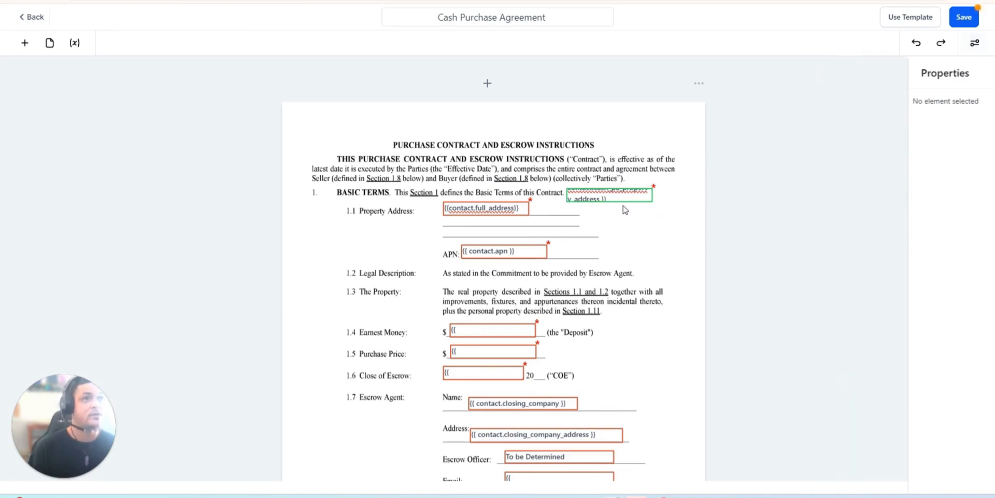
# - Move the new text field down to the 1.1 Property Address line, beside the {{contact.full_address}} field
pyautogui.tripleClick(605, 197)
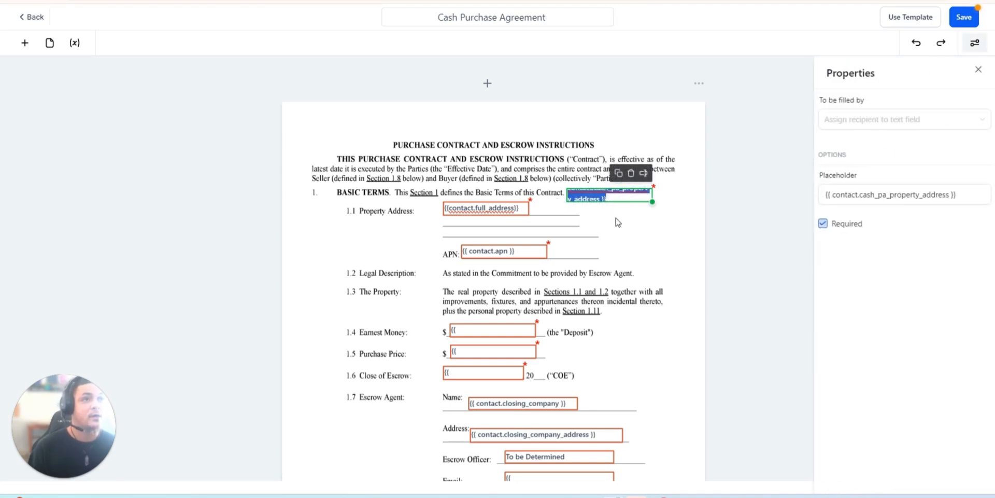
pyautogui.moveTo(633, 198); pyautogui.dragTo(610, 210)
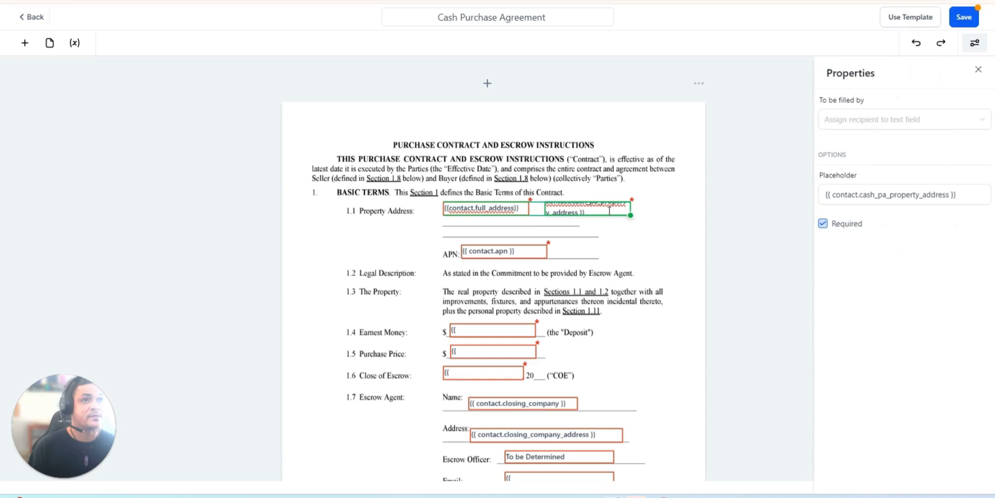
# - Assign the new property address text field to the sender's own recipient entry
pyautogui.click(851, 119)
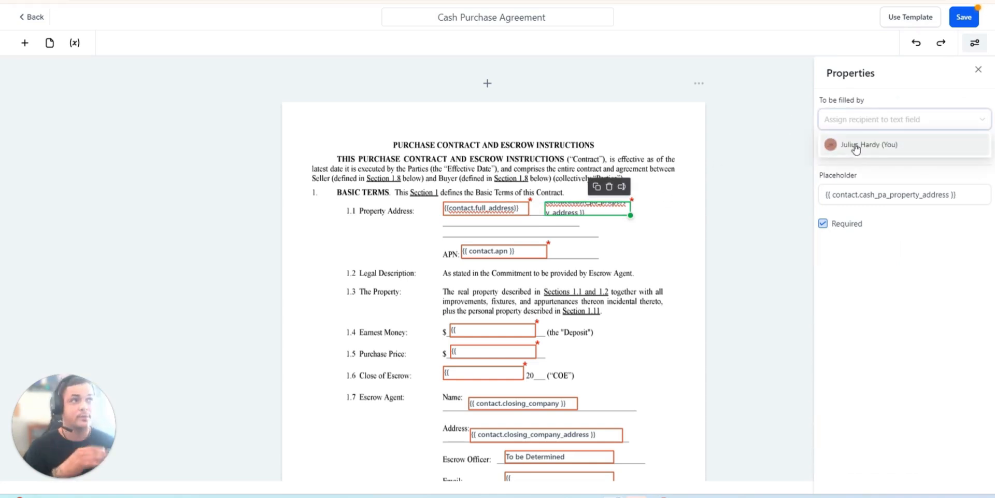
pyautogui.click(855, 145)
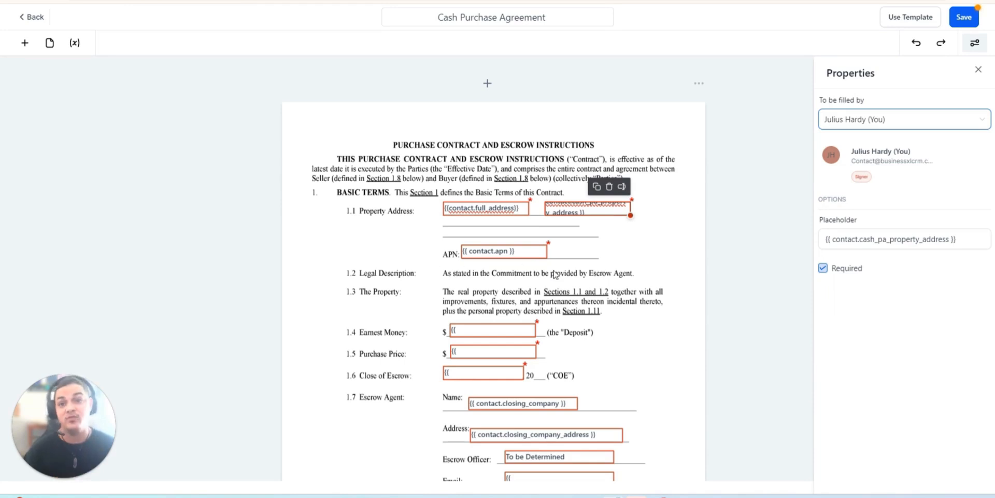
# - Review the placeholder fields and closing-cost checkboxes in sections 1.1 to 1.11 of the contract's first page
pyautogui.scroll(-3, 549, 343)
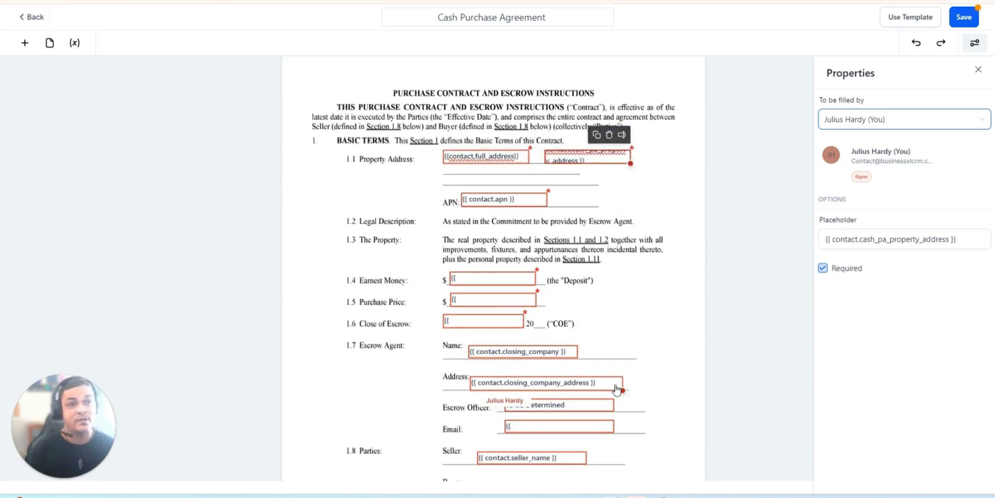
pyautogui.scroll(-1, 547, 342)
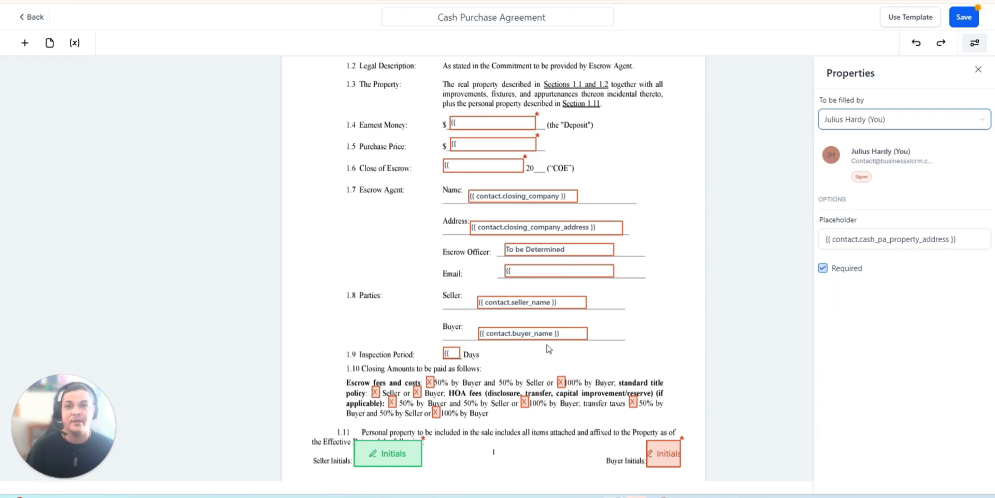
pyautogui.scroll(-8, 711, 429)
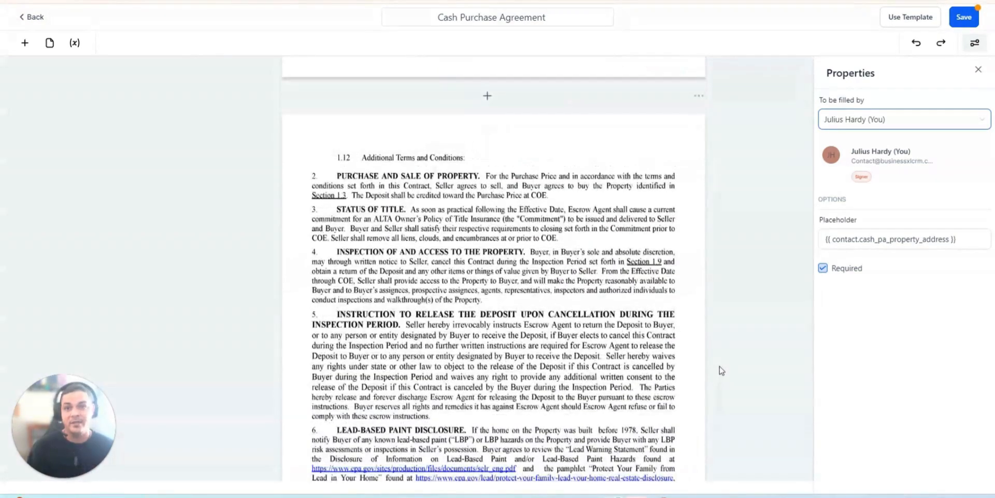
pyautogui.scroll(5, 695, 347)
pyautogui.scroll(4, 696, 347)
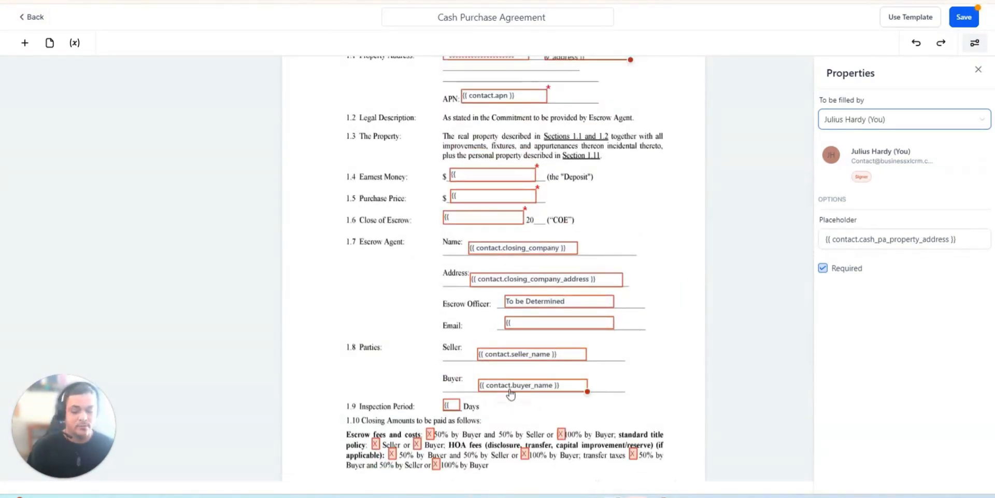
pyautogui.scroll(3, 718, 195)
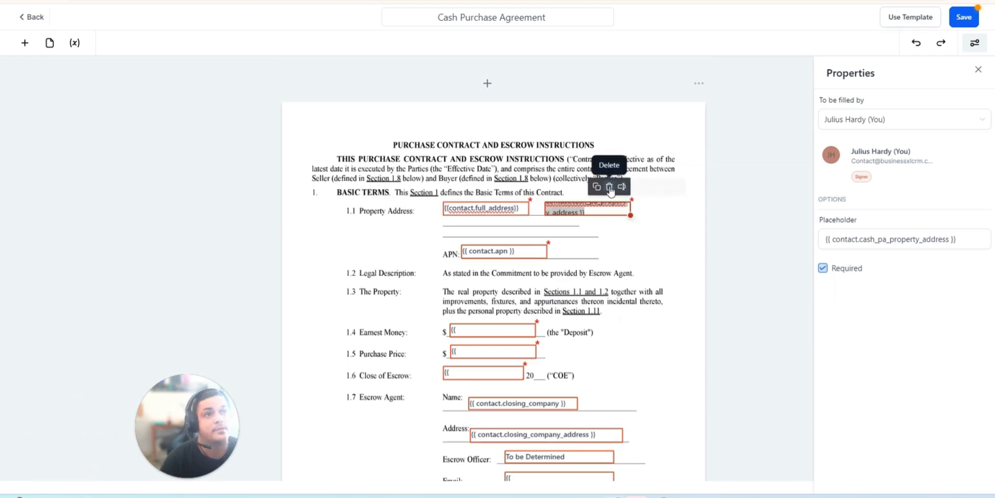
pyautogui.click(707, 219)
pyautogui.scroll(-7, 722, 269)
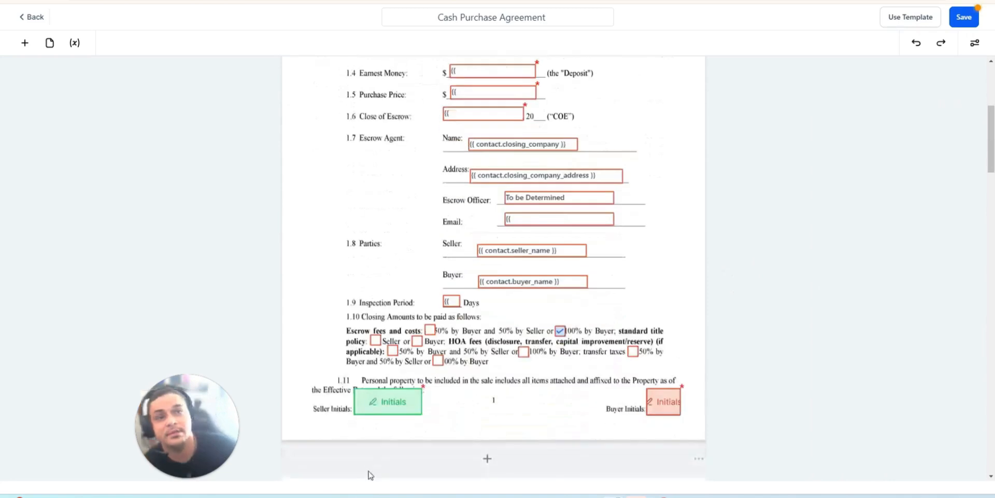
pyautogui.scroll(3, 651, 337)
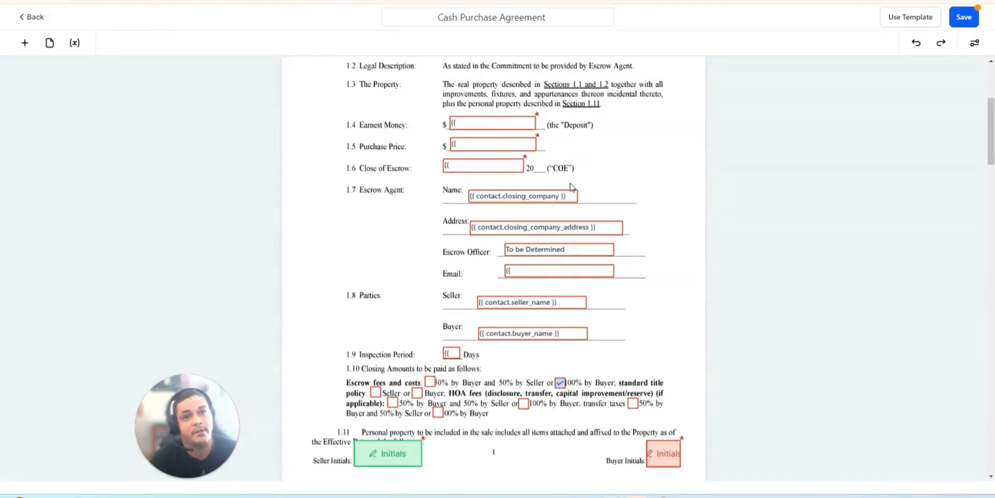
pyautogui.scroll(-3, 524, 166)
# - Check the recipient assignment of the buyer and seller initials fields at the foot of the first page
pyautogui.click(672, 305)
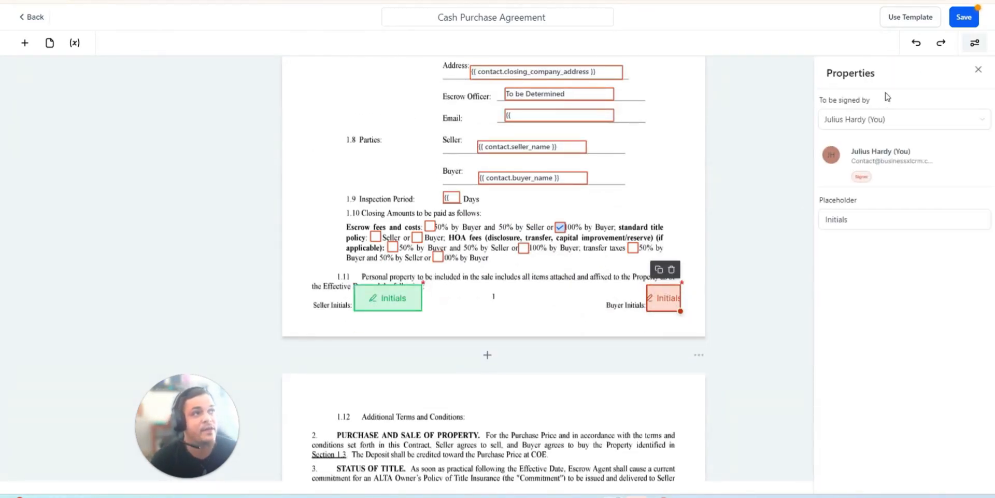
pyautogui.click(701, 212)
pyautogui.scroll(-2, 579, 255)
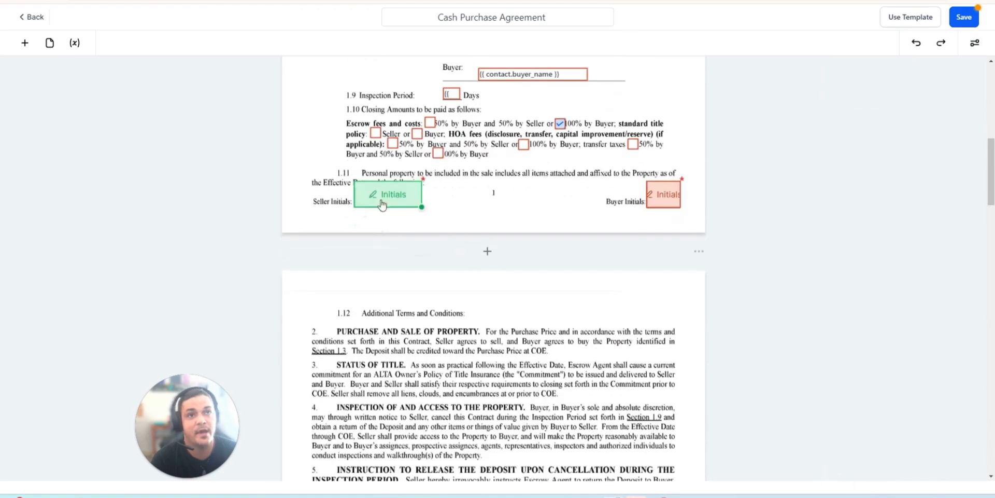
pyautogui.click(386, 202)
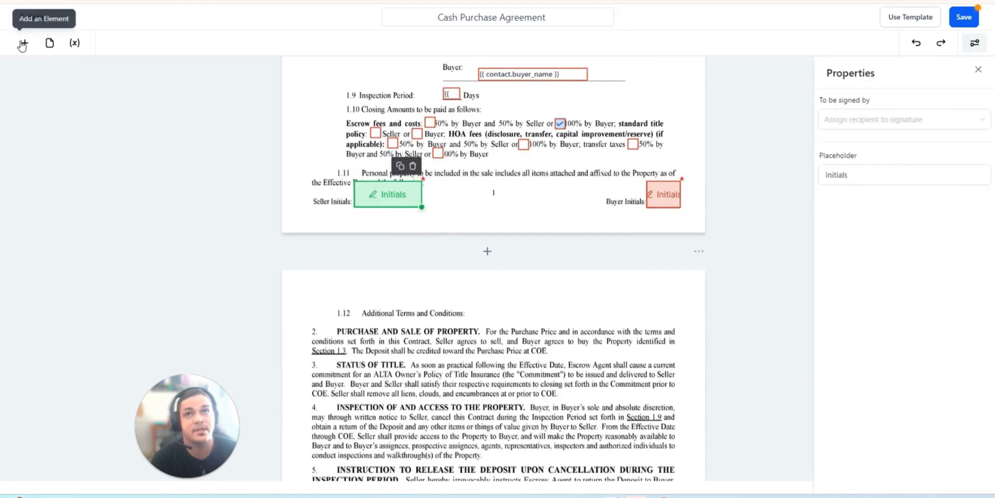
pyautogui.click(24, 43)
pyautogui.click(492, 201)
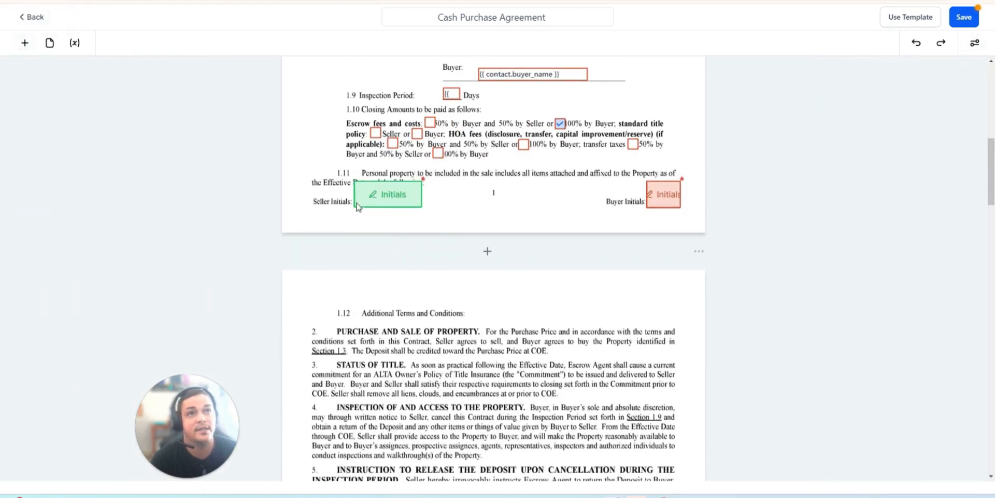
pyautogui.click(393, 202)
pyautogui.click(438, 222)
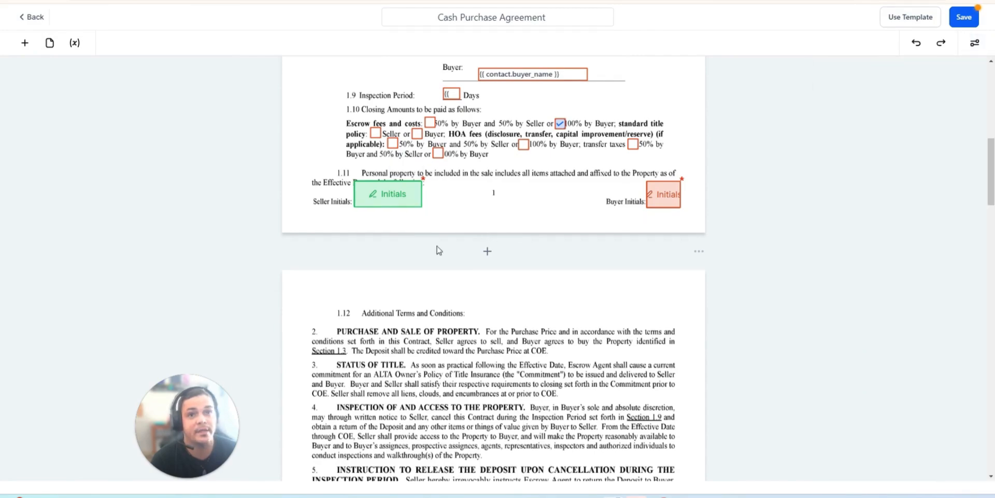
# - Fill the buyer's Company Name field on the signature page with the account name custom value, {{location.name}}
pyautogui.scroll(-10, 508, 265)
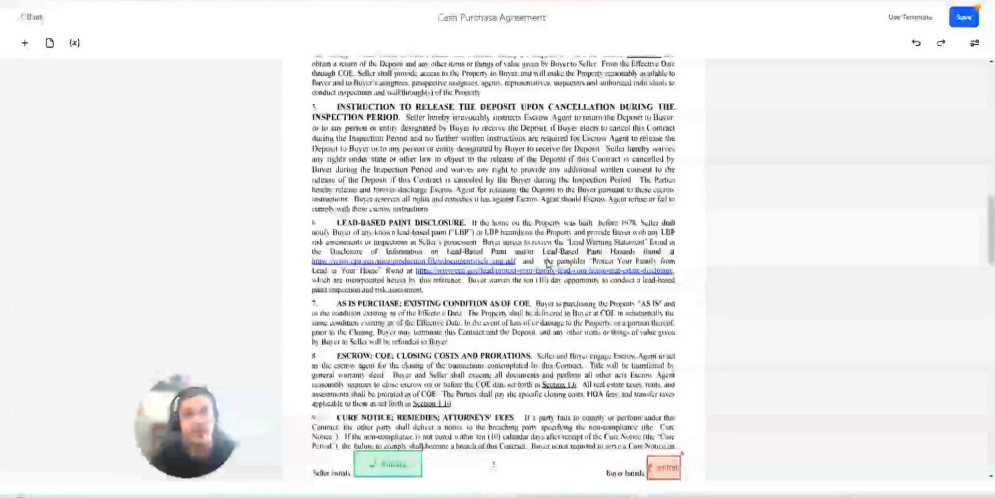
pyautogui.scroll(-3, 554, 266)
pyautogui.scroll(4, 547, 254)
pyautogui.scroll(-10, 539, 251)
pyautogui.scroll(-12, 531, 249)
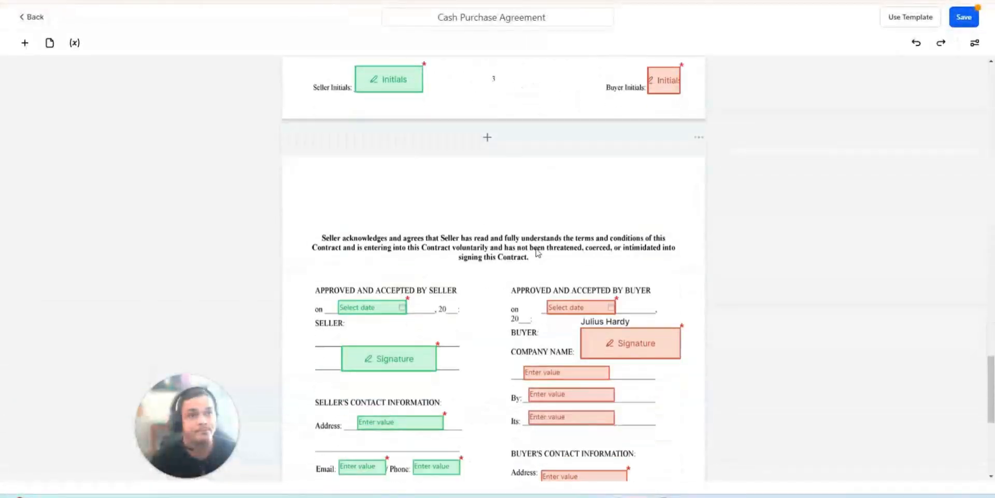
pyautogui.scroll(3, 693, 245)
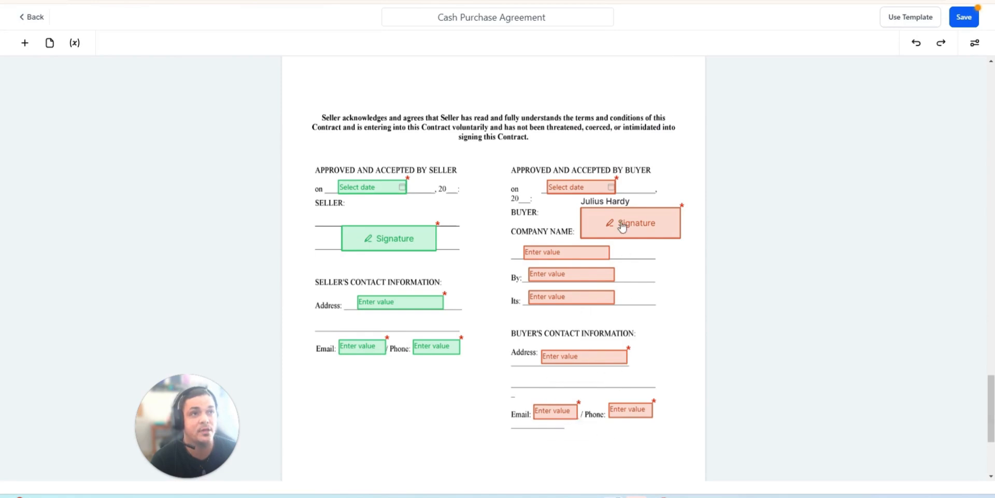
pyautogui.click(573, 251)
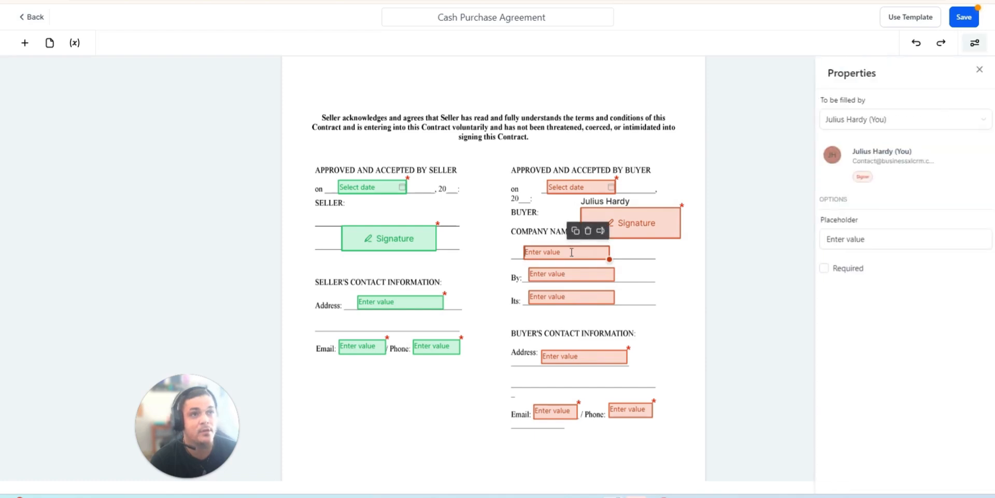
pyautogui.click(600, 230)
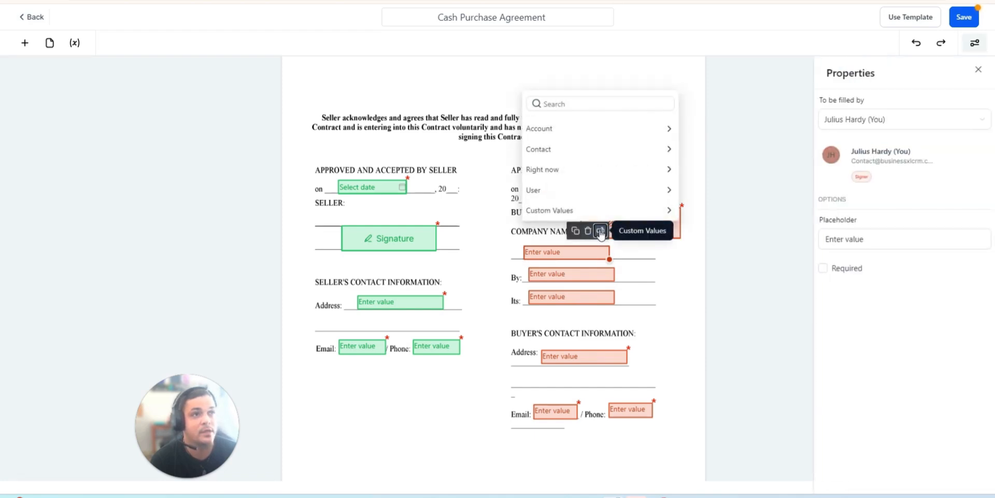
pyautogui.click(550, 128)
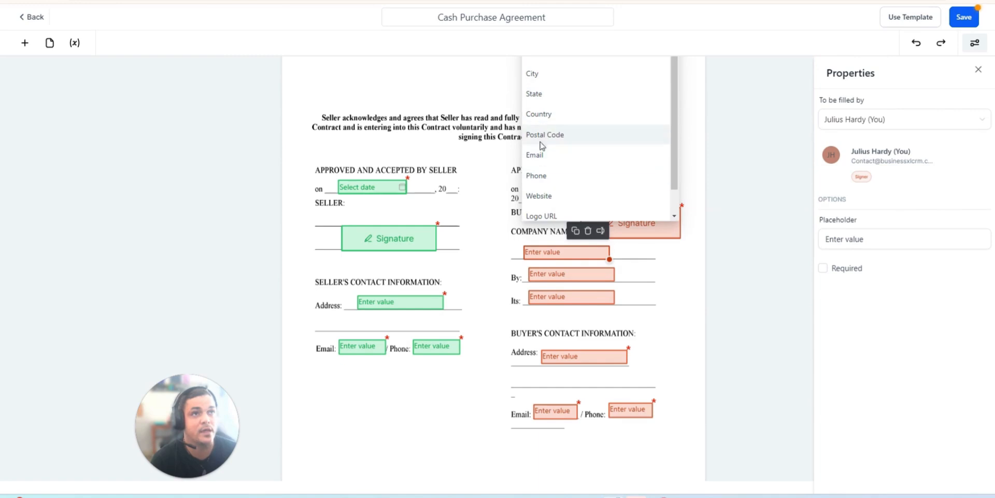
pyautogui.scroll(-1, 546, 160)
pyautogui.scroll(1, 548, 172)
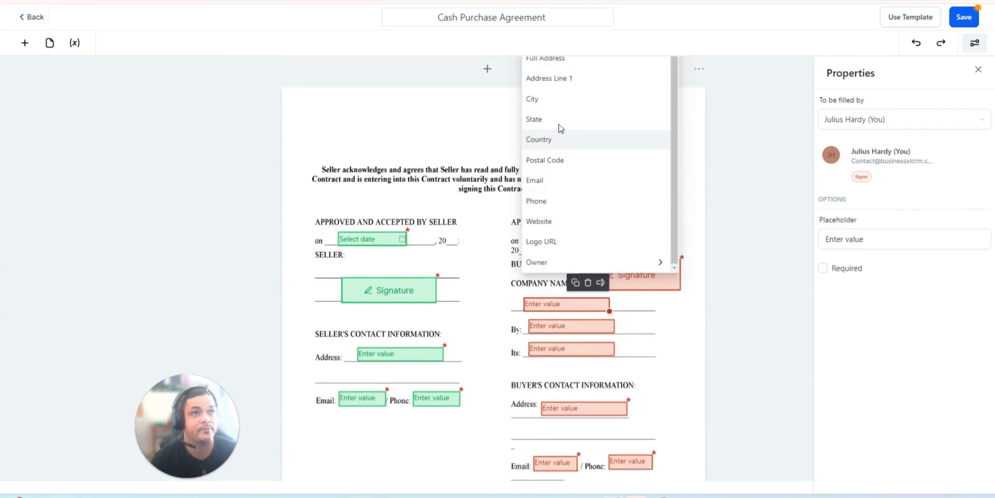
pyautogui.scroll(2, 563, 74)
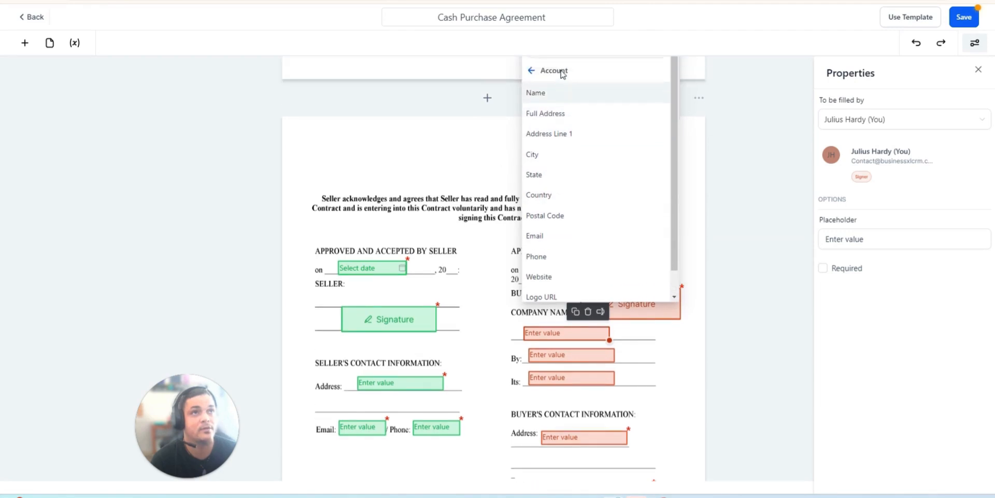
pyautogui.click(542, 115)
pyautogui.click(748, 389)
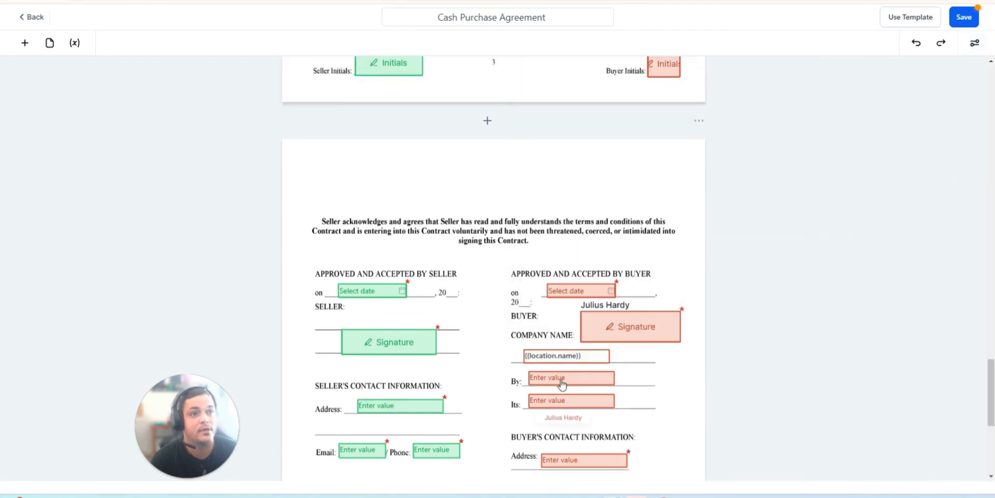
# - Enter Managing Partner in the buyer's By field on the signature page
pyautogui.scroll(-2, 563, 458)
pyautogui.scroll(-1, 564, 459)
pyautogui.click(573, 274)
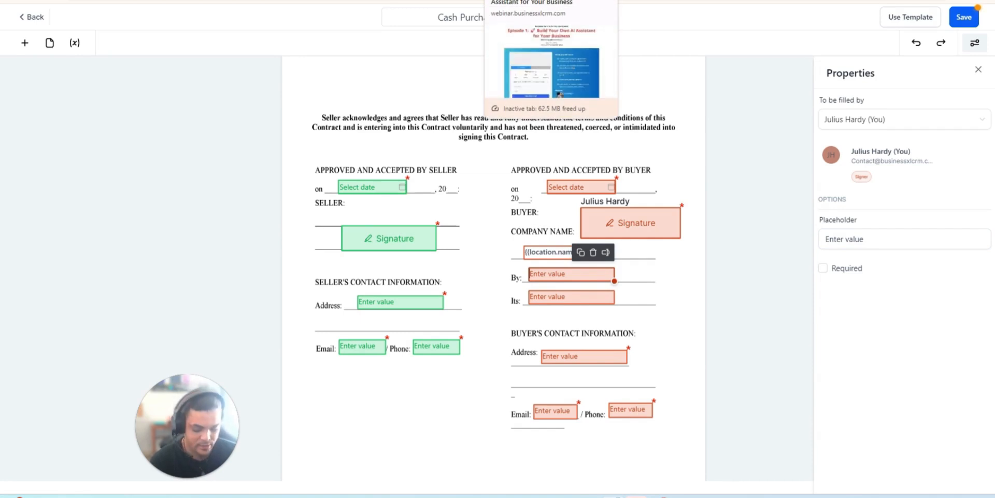
pyautogui.write('Managing Partner')
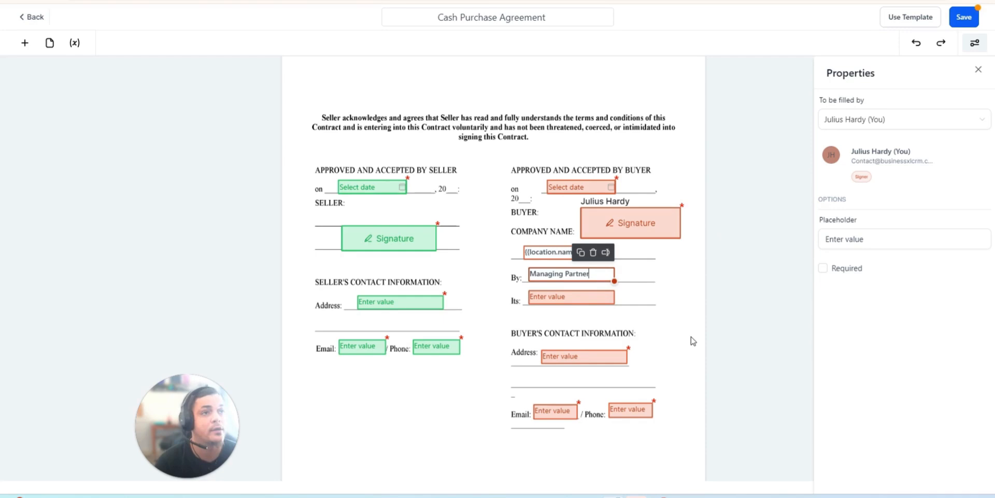
pyautogui.click(692, 338)
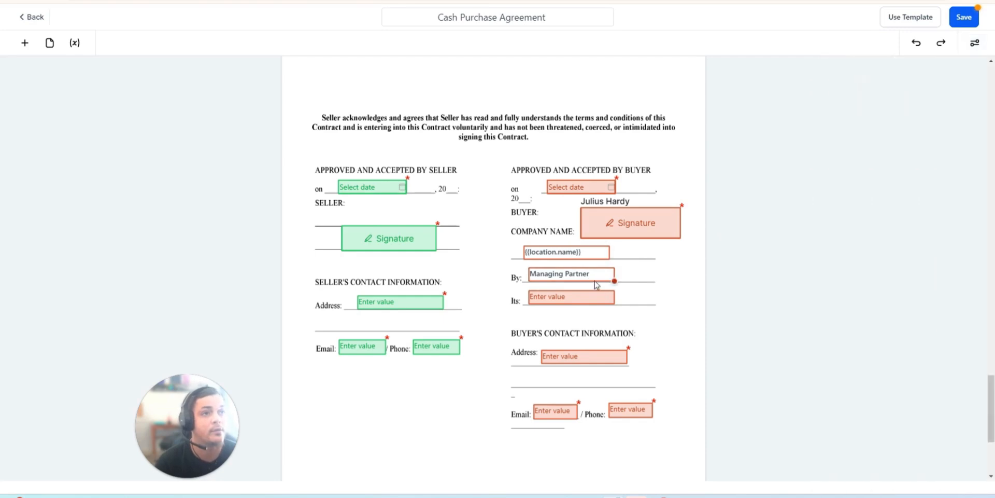
pyautogui.tripleClick(594, 275)
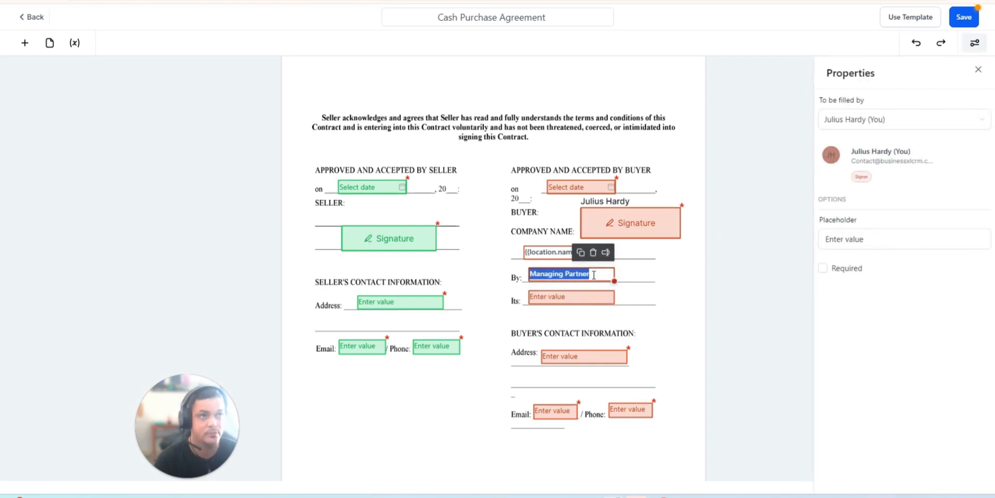
pyautogui.click(910, 239)
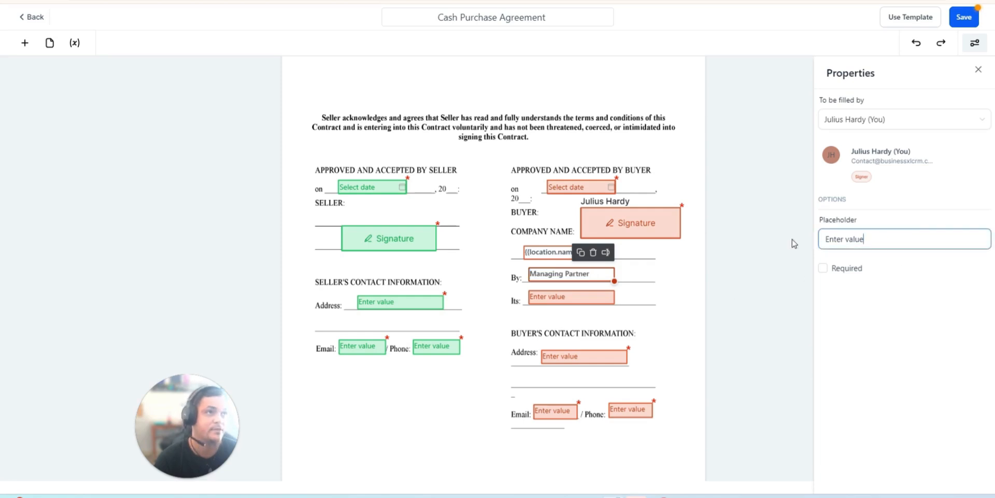
pyautogui.click(735, 319)
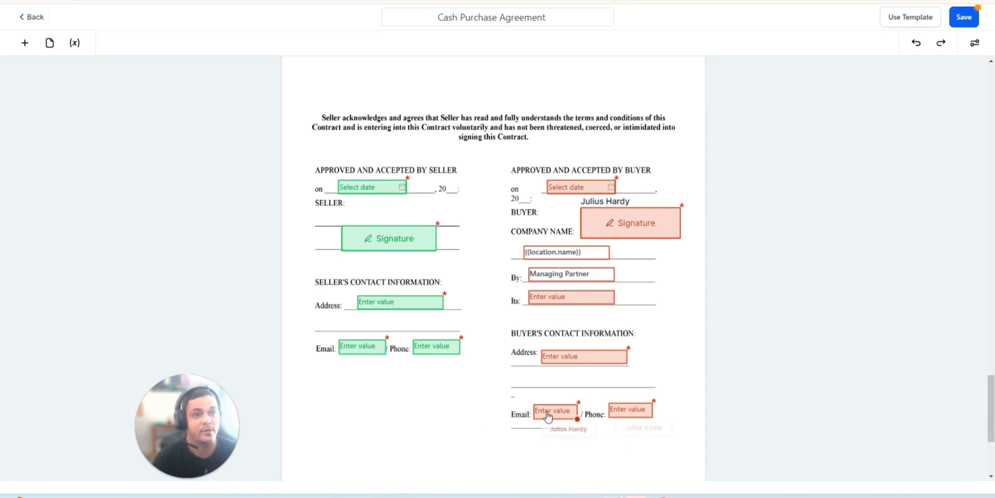
# - Browse the User and Account custom values available for the buyer's Email field on the signature page without inserting one
pyautogui.click(574, 411)
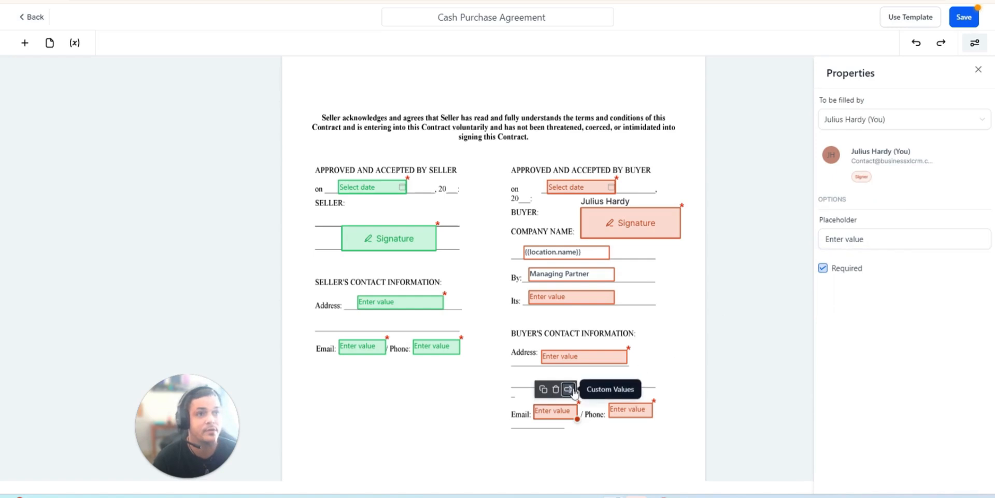
pyautogui.click(569, 393)
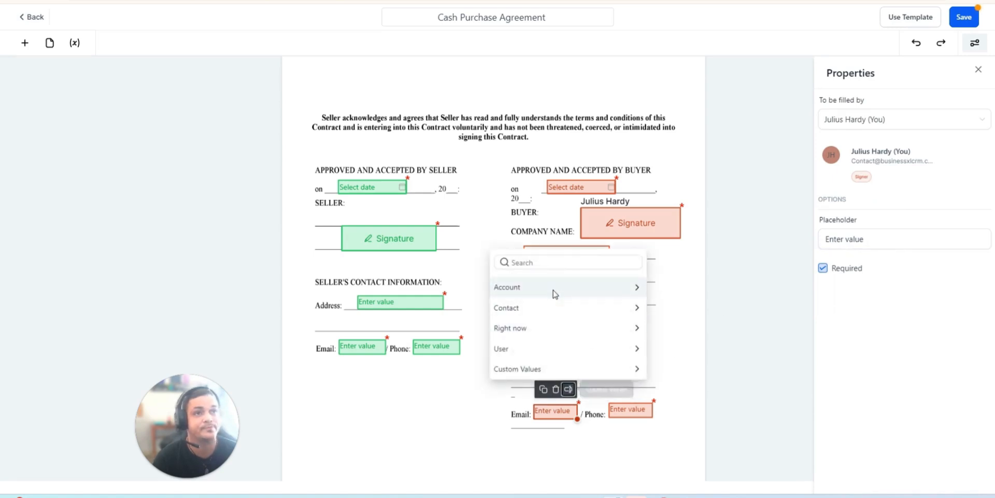
pyautogui.click(521, 349)
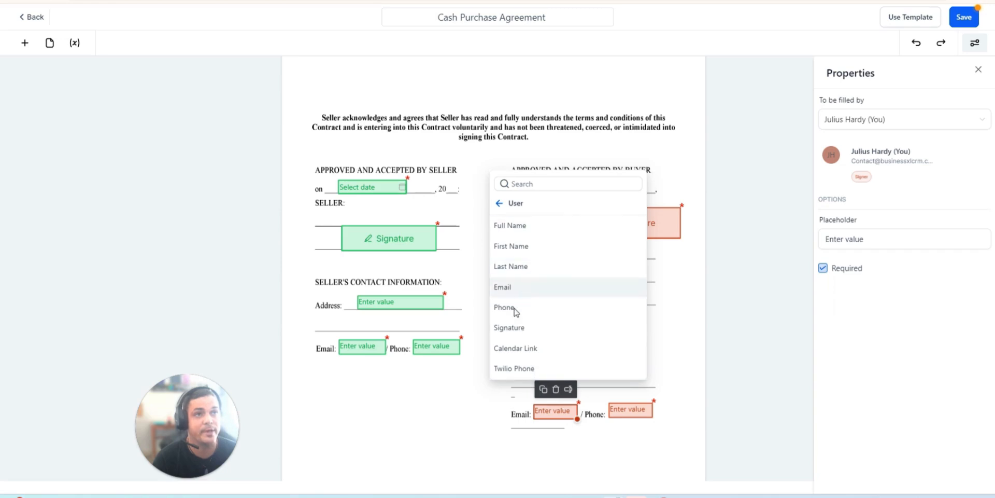
pyautogui.click(503, 206)
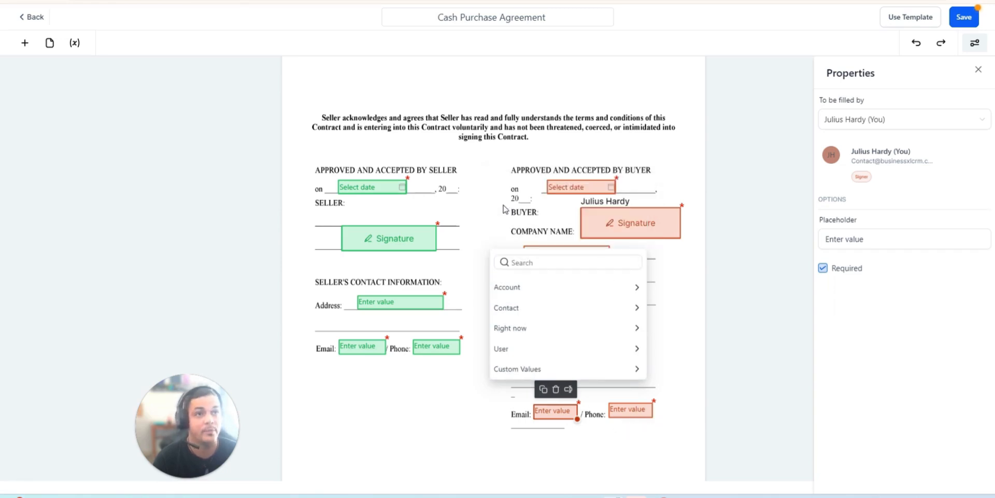
pyautogui.click(540, 291)
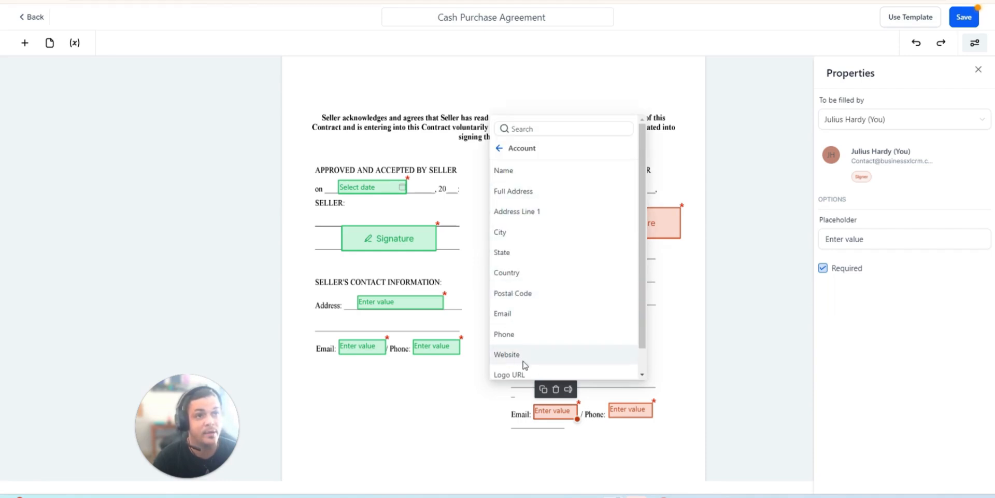
pyautogui.scroll(-1, 534, 360)
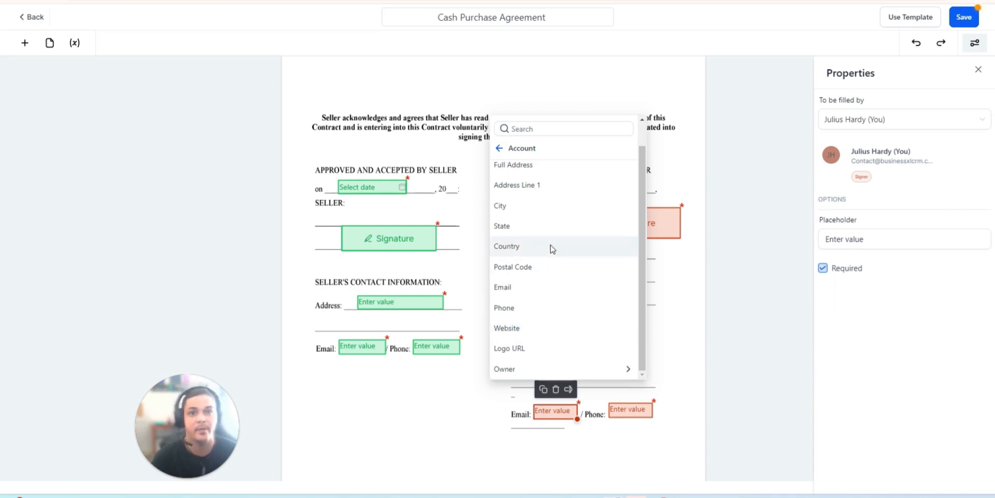
pyautogui.click(733, 334)
pyautogui.scroll(20, 733, 334)
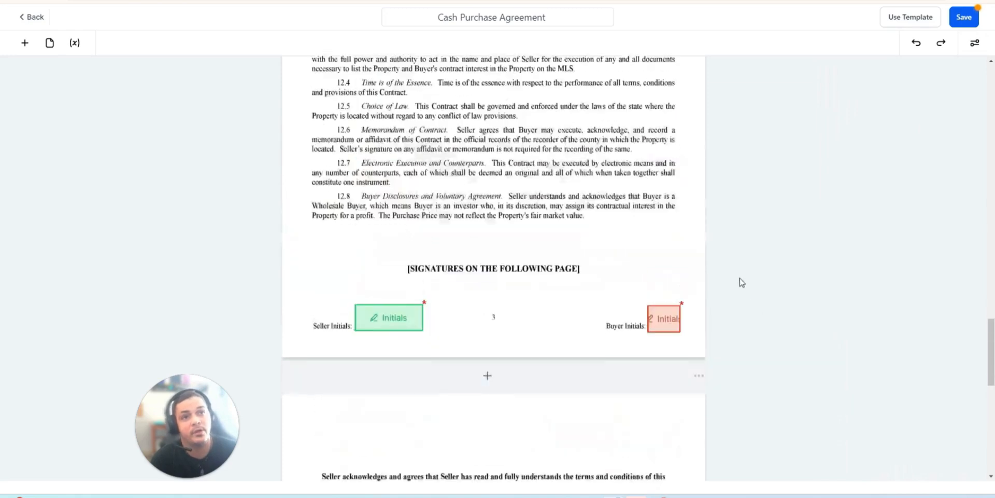
pyautogui.scroll(10, 717, 217)
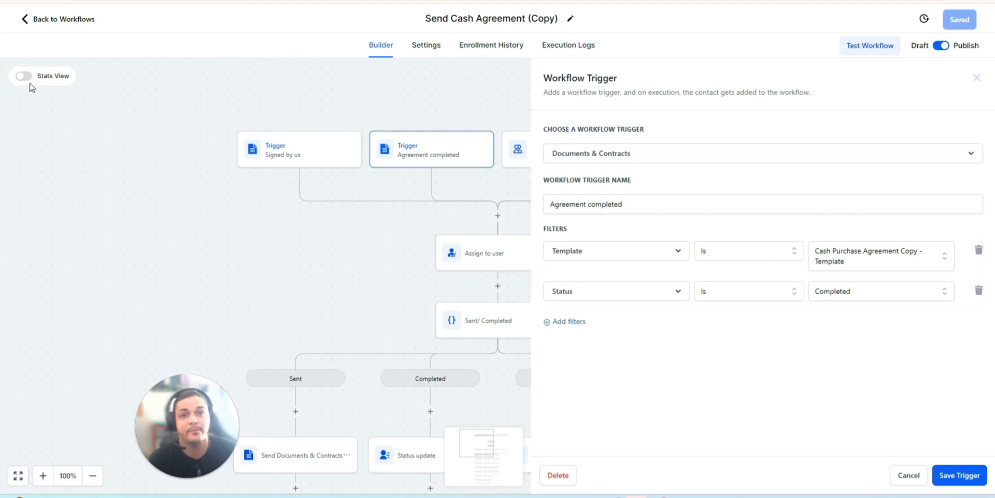
pyautogui.click(977, 78)
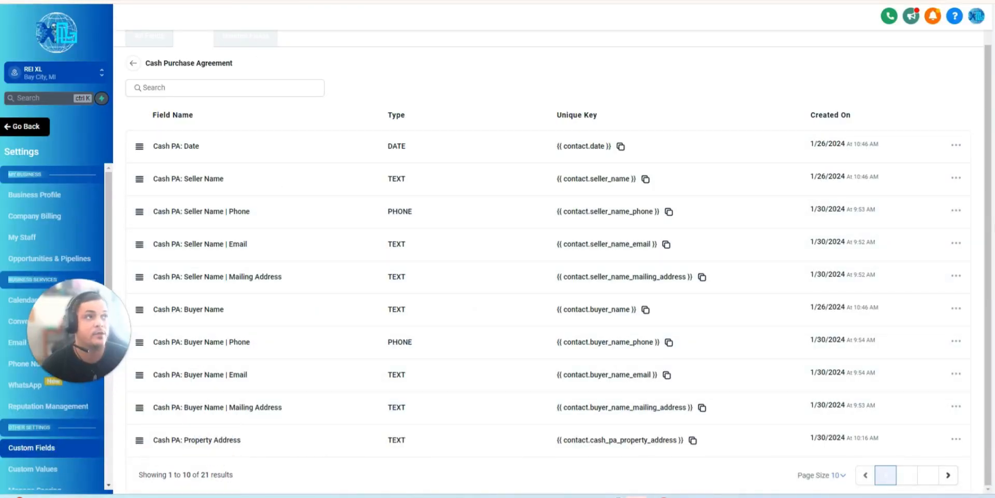
# - Start a new Dropdown (Single) custom field named Send Cash Agreement in the Cash Purchase Agreement group
pyautogui.click(927, 52)
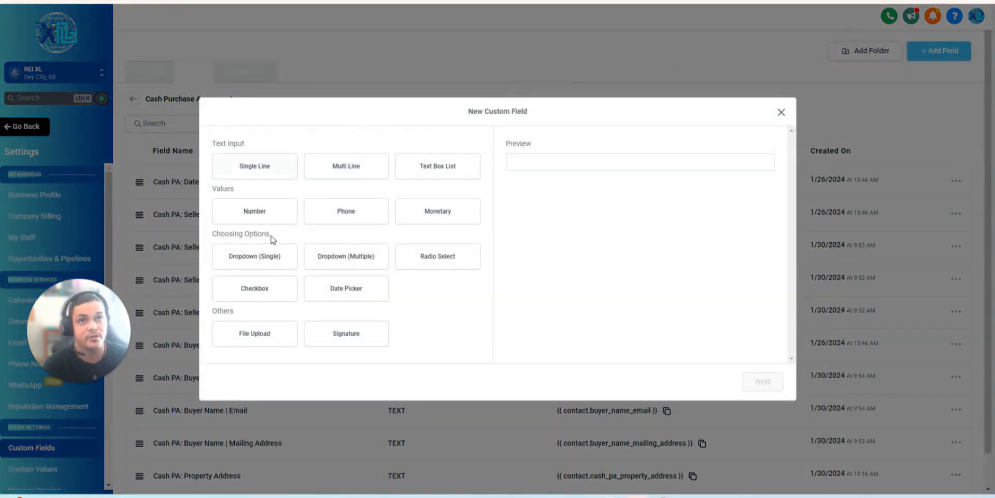
pyautogui.click(255, 256)
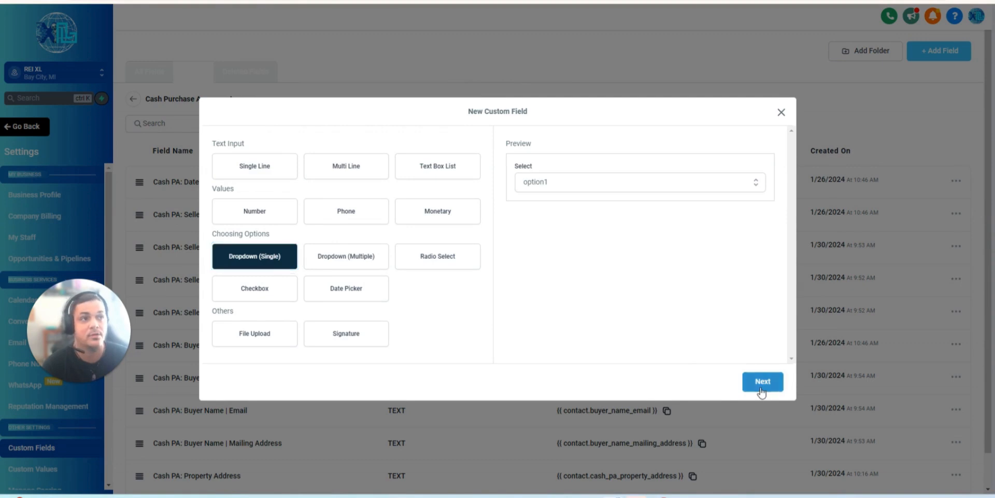
pyautogui.click(760, 382)
pyautogui.click(314, 203)
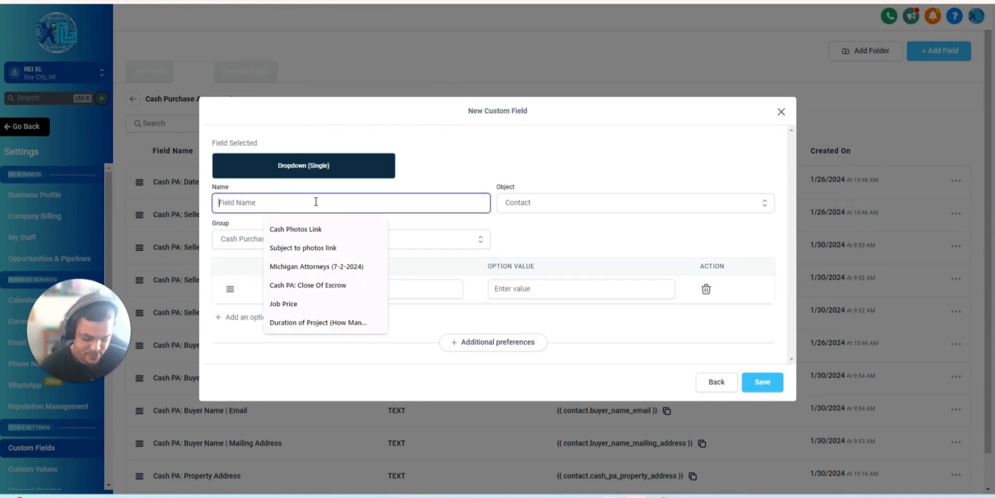
pyautogui.write('Send')
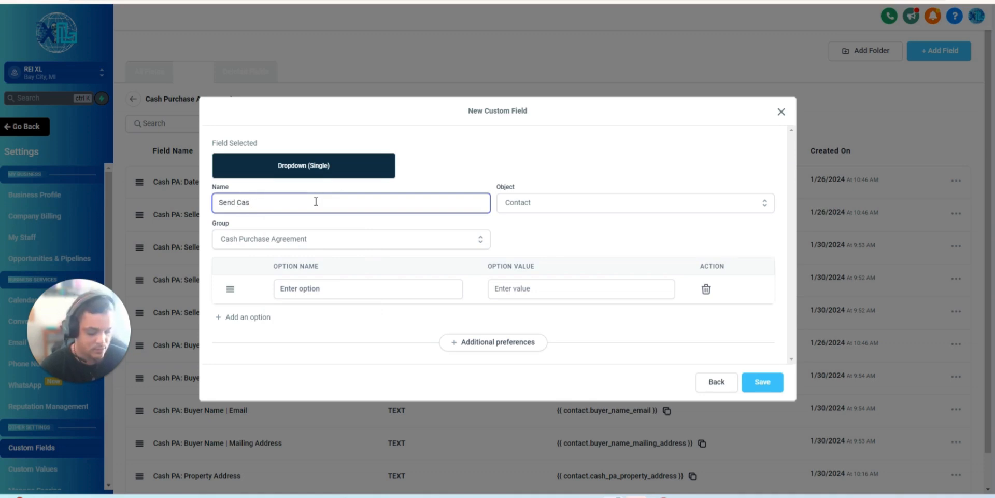
pyautogui.write('Cash Agreement')
# - Try to save the new dropdown field with the options Send and Completed, and close its dialog
pyautogui.click(320, 288)
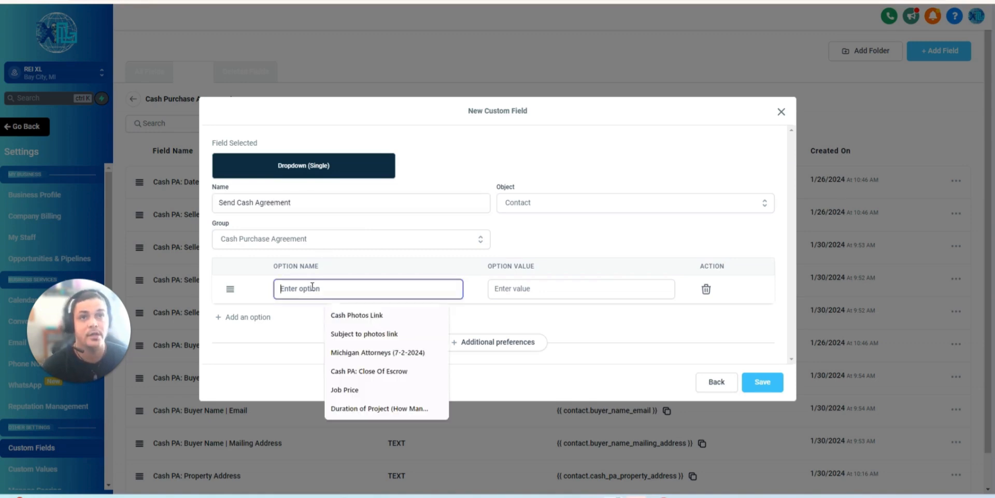
pyautogui.write('Send')
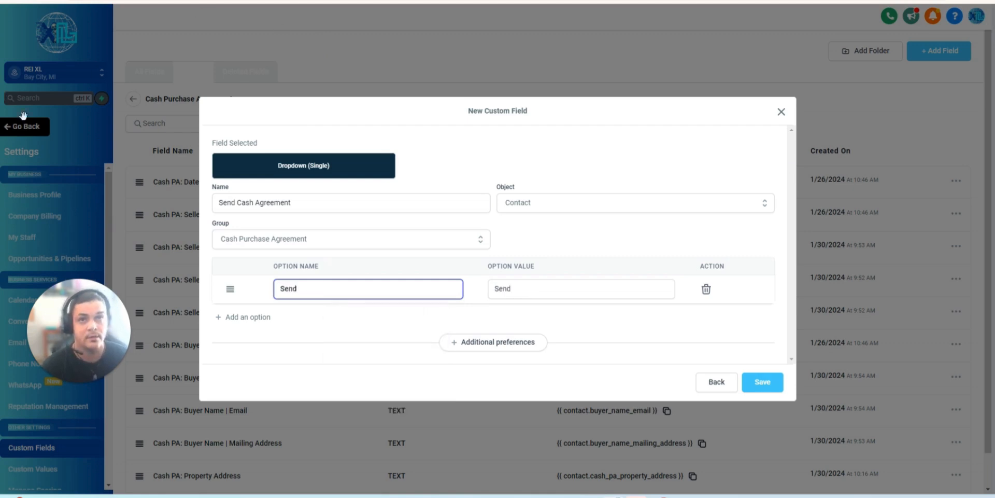
pyautogui.click(233, 318)
pyautogui.click(320, 303)
pyautogui.write('Completed')
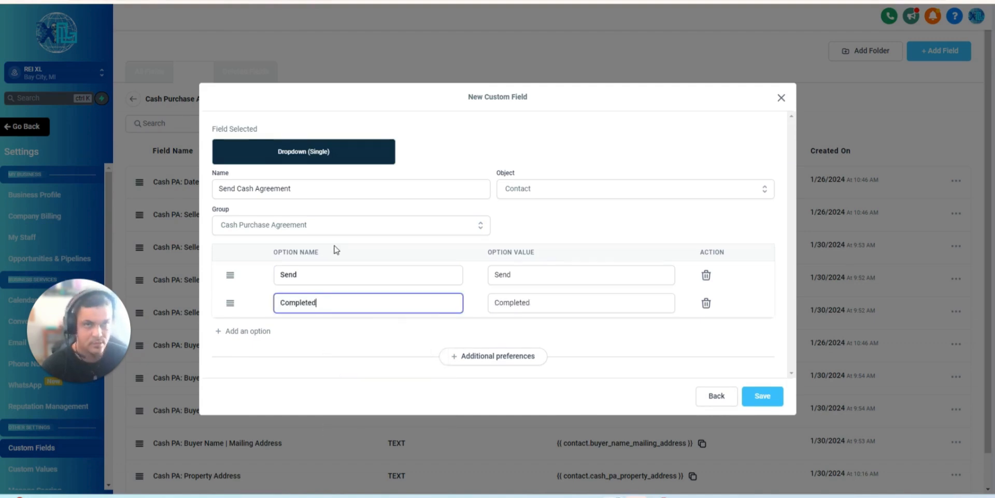
pyautogui.click(762, 396)
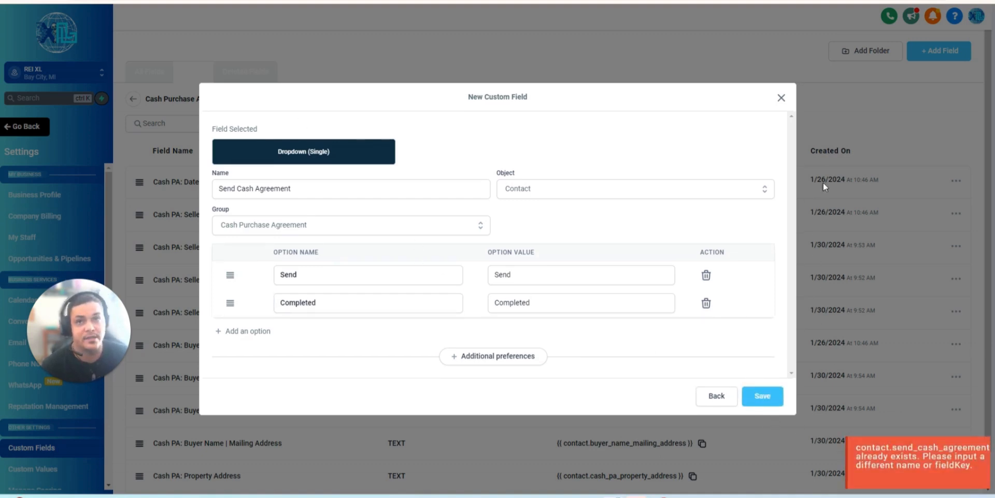
pyautogui.click(781, 97)
# - Set the custom field list to 200 entries per page and locate the existing Send Cash Agreement field
pyautogui.scroll(-1, 866, 205)
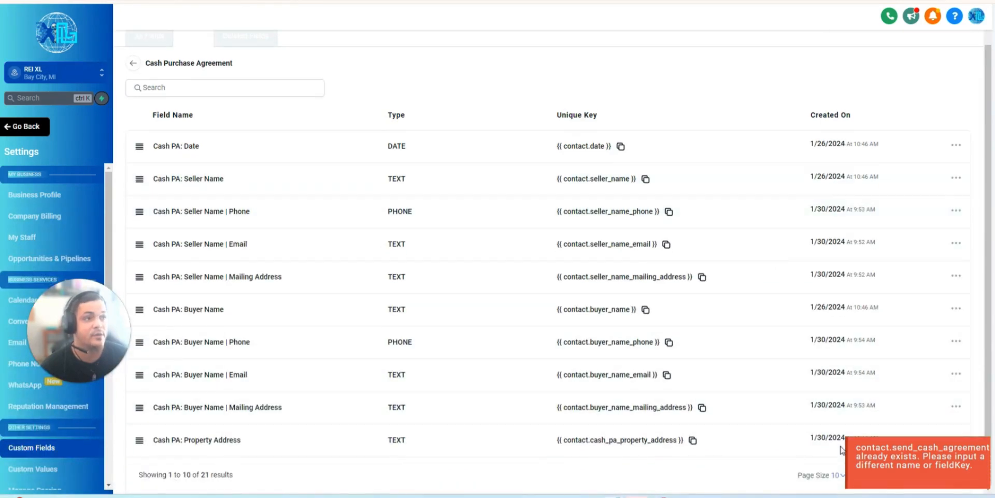
pyautogui.click(823, 475)
pyautogui.click(788, 438)
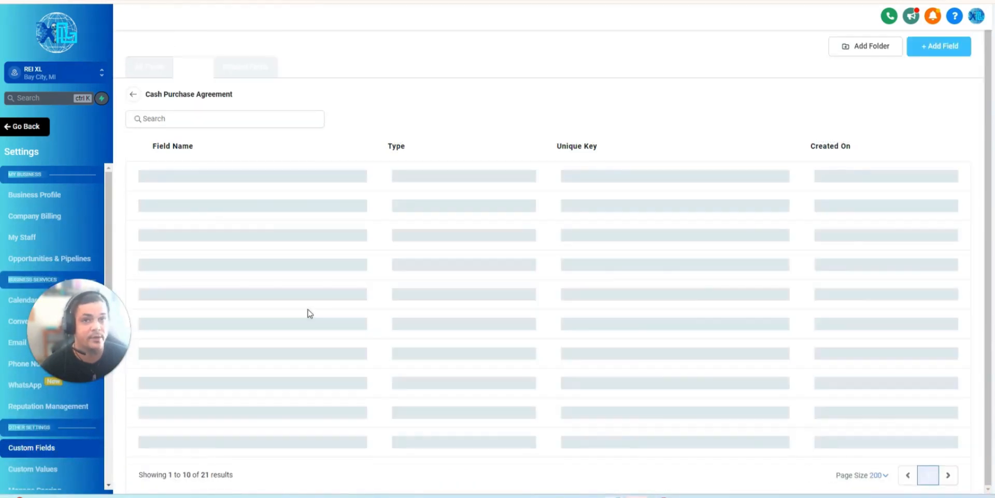
pyautogui.scroll(-5, 316, 321)
pyautogui.scroll(-1, 311, 347)
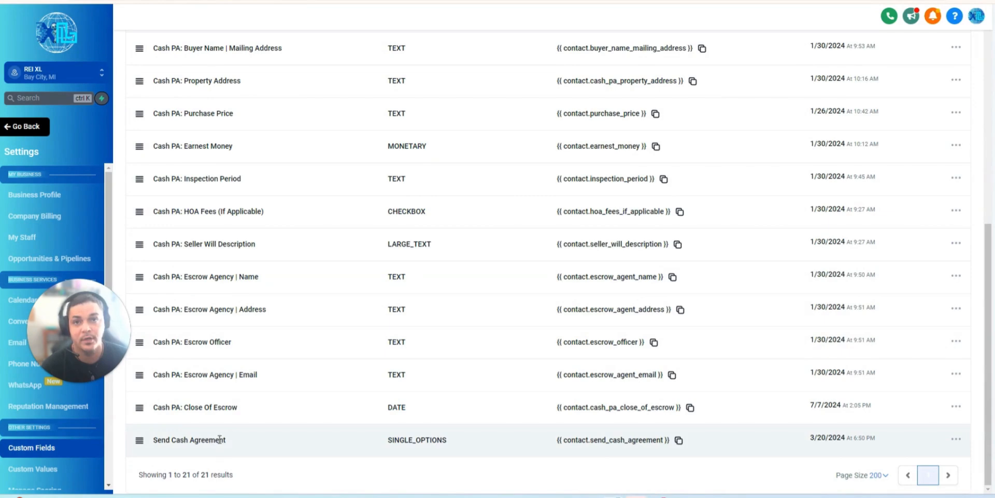
pyautogui.scroll(3, 231, 304)
pyautogui.scroll(-2, 248, 295)
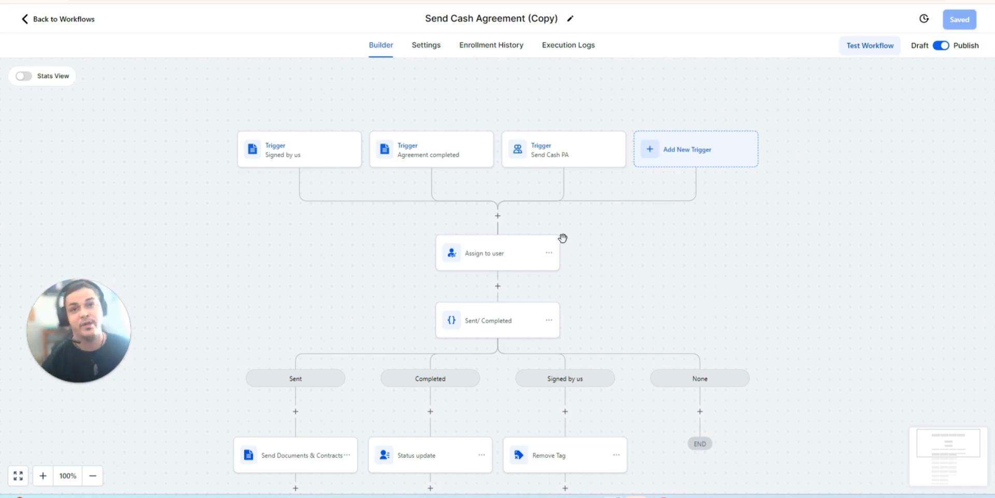
# - Review the trigger type and field filter of the Send Cash PA trigger in the Send Cash Agreement (Copy) workflow
pyautogui.click(550, 160)
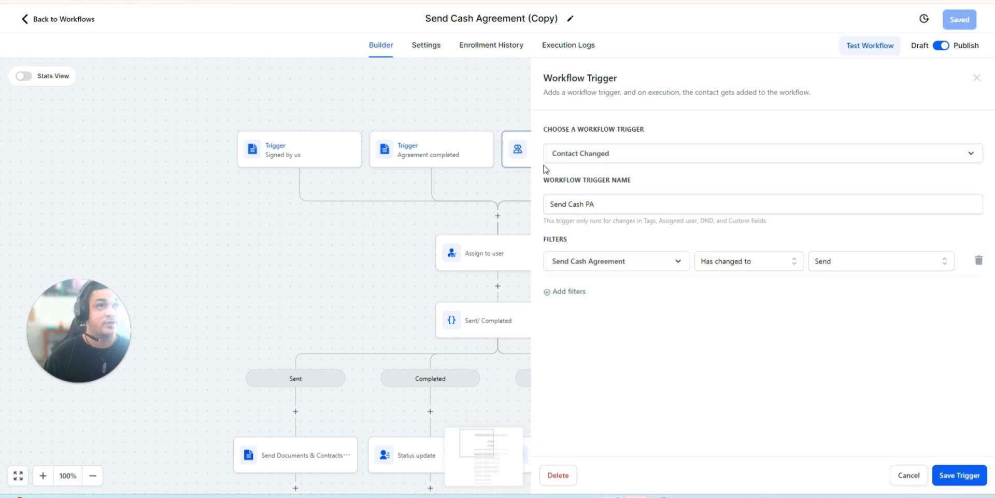
pyautogui.click(579, 156)
pyautogui.click(723, 123)
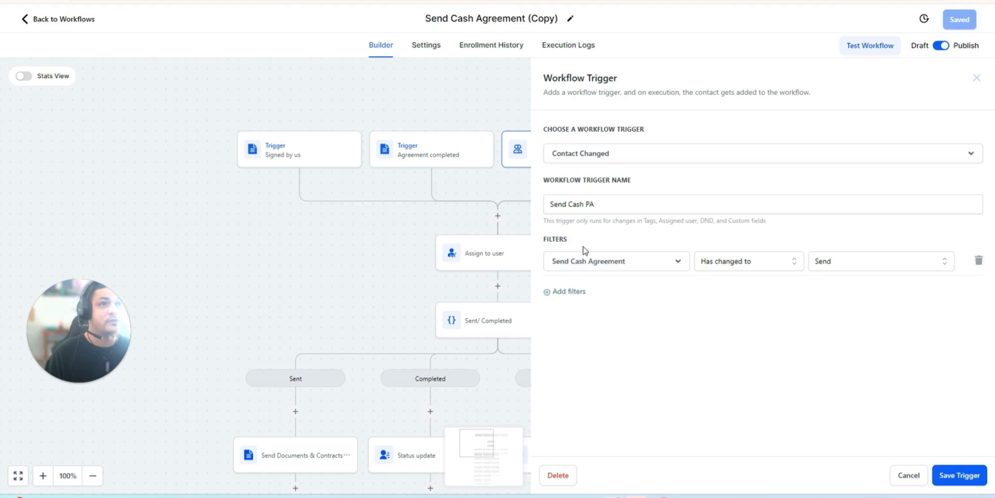
pyautogui.click(609, 266)
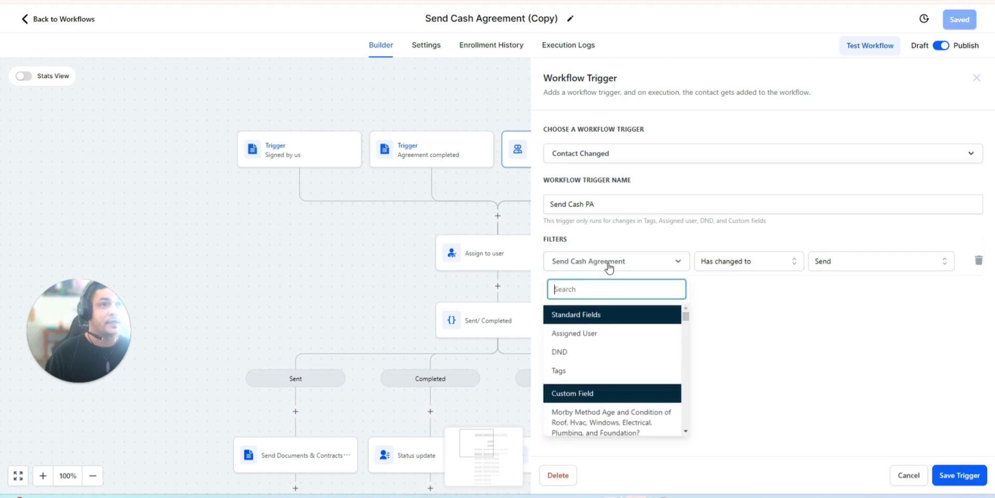
pyautogui.click(773, 313)
pyautogui.click(632, 265)
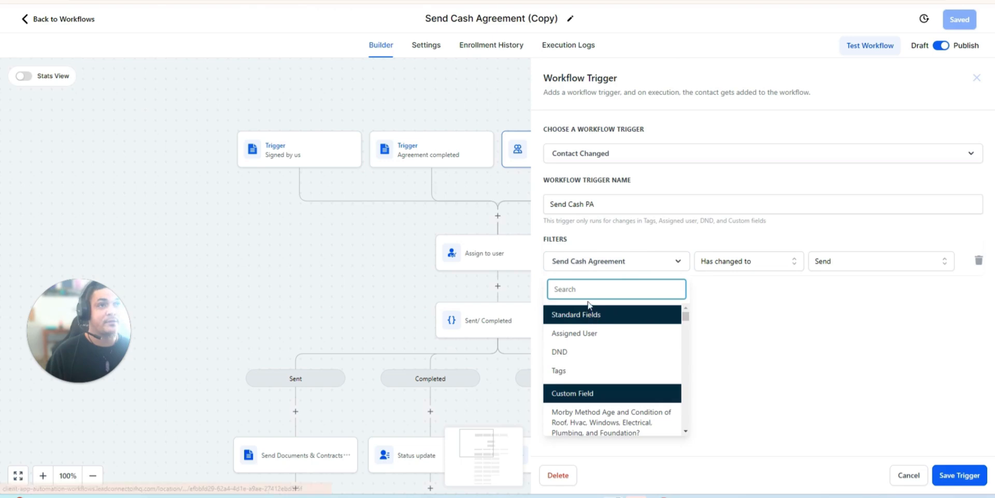
pyautogui.click(919, 481)
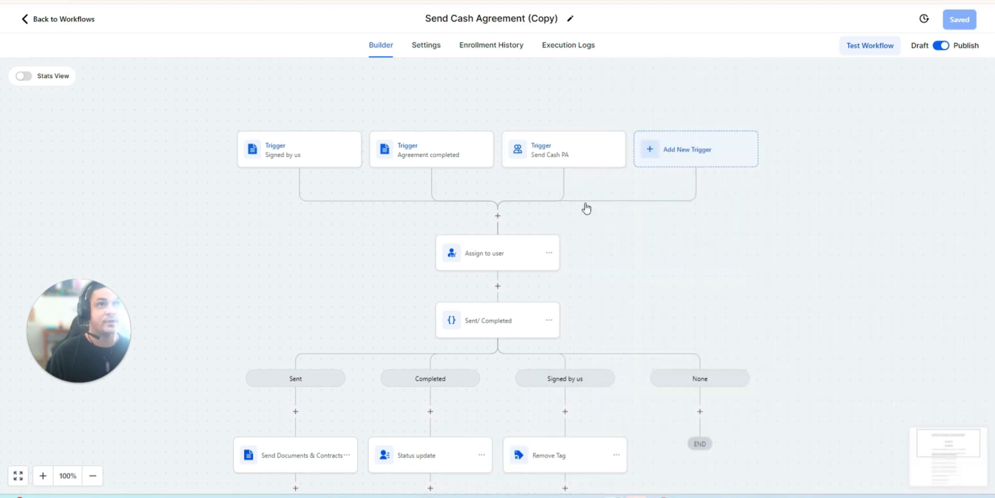
# - Add a new Contact Changed trigger to the Send Cash Agreement (Copy) workflow
pyautogui.click(703, 152)
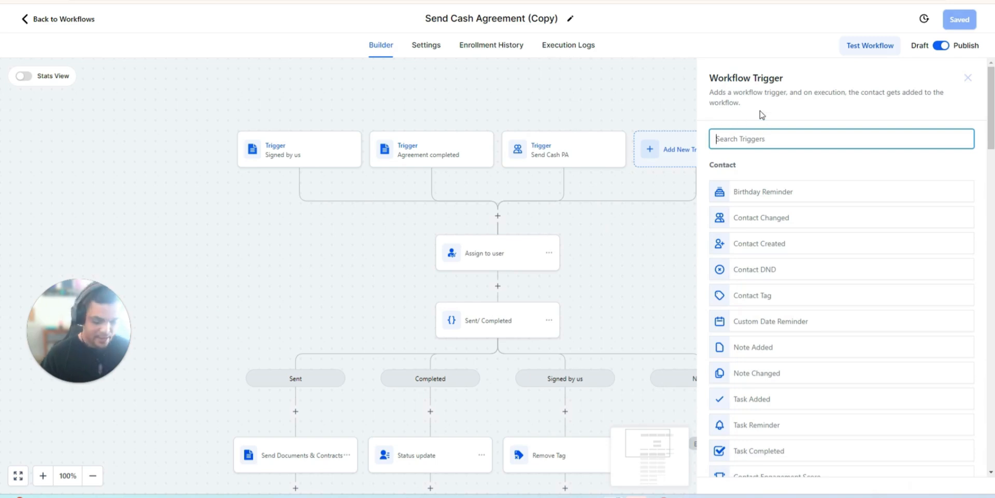
pyautogui.write('contact')
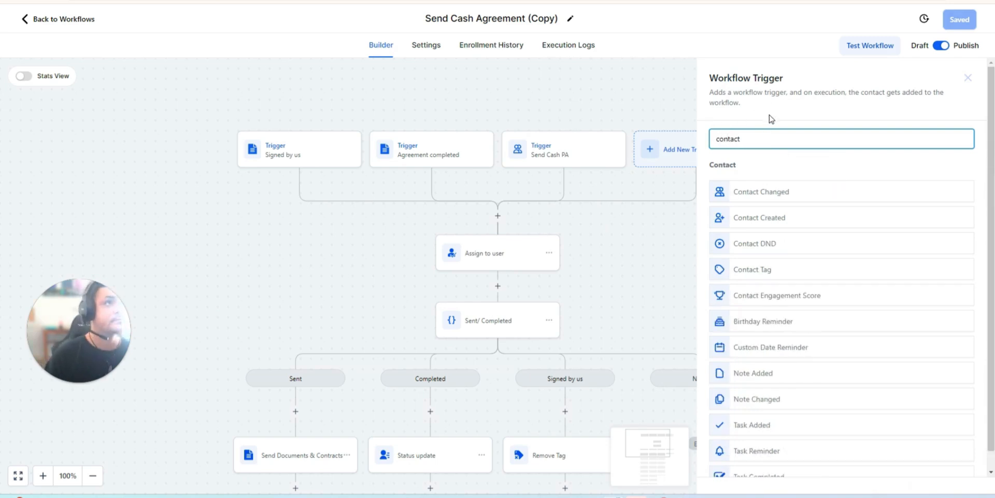
pyautogui.click(780, 191)
# - Add a filter to the Contact Changed trigger so that Send Cash Agreement Has changed to Send
pyautogui.click(567, 249)
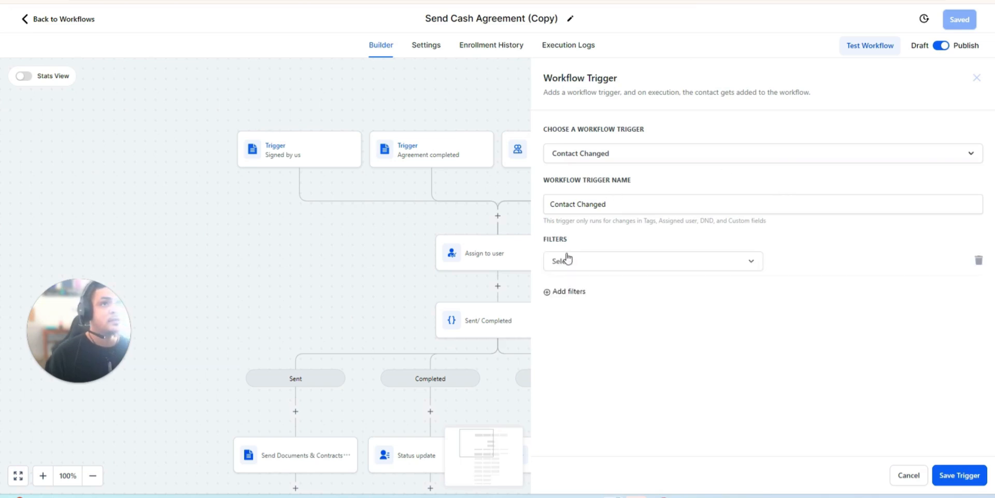
pyautogui.click(566, 263)
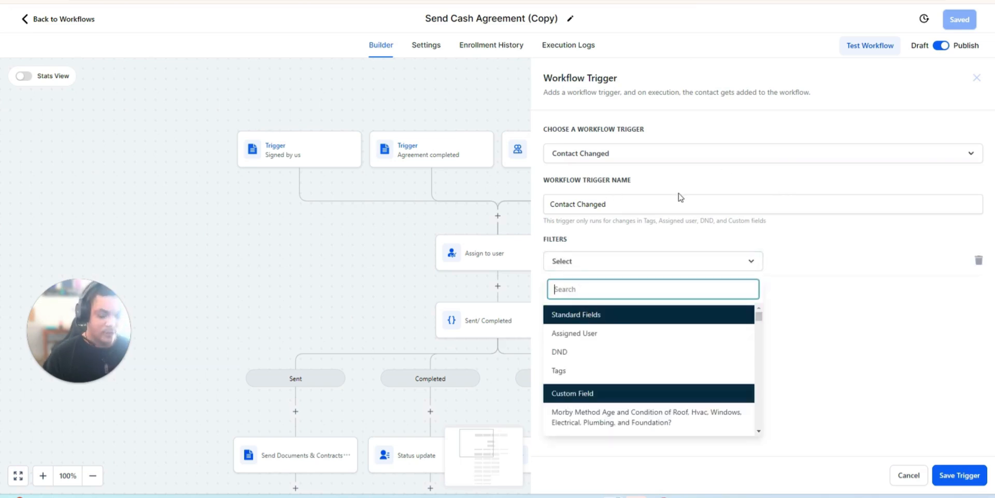
pyautogui.write('semo')
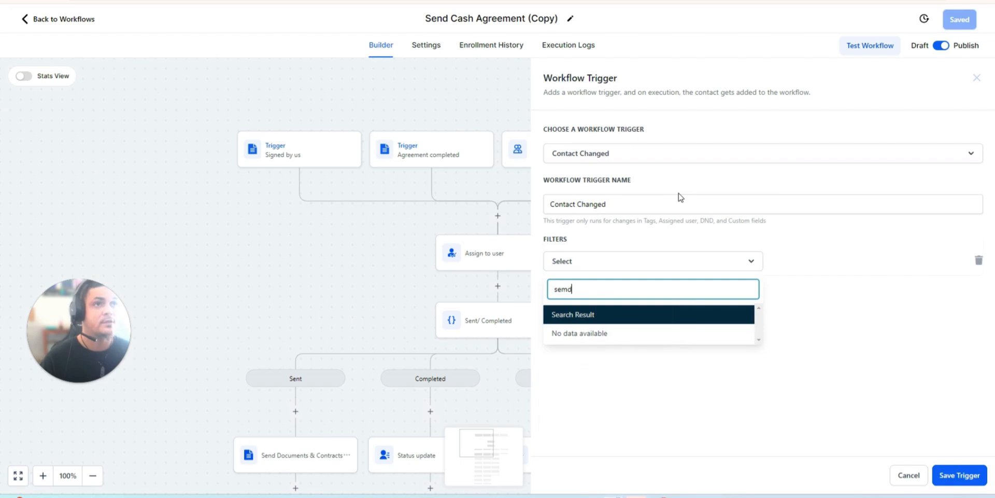
pyautogui.press('BackSpace')
pyautogui.write('nd')
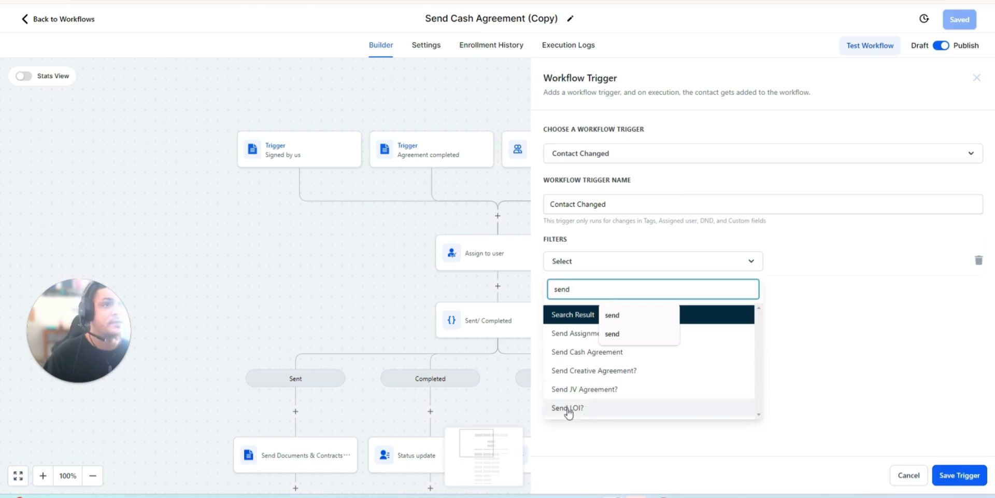
pyautogui.click(600, 352)
pyautogui.click(871, 270)
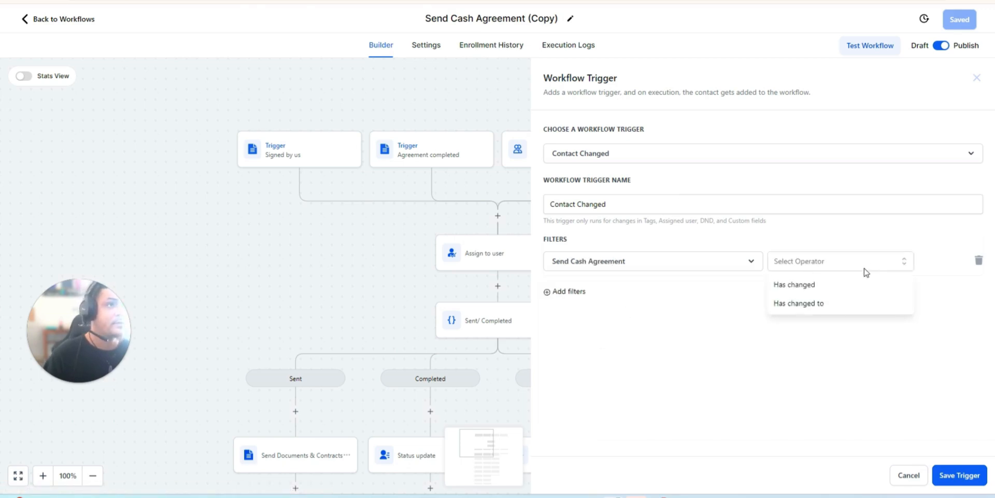
pyautogui.click(820, 304)
pyautogui.click(822, 261)
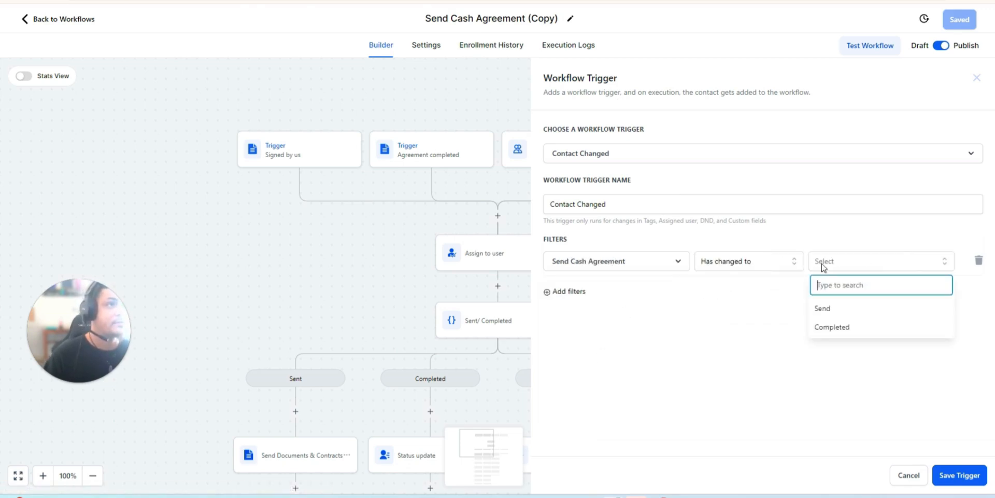
pyautogui.click(854, 310)
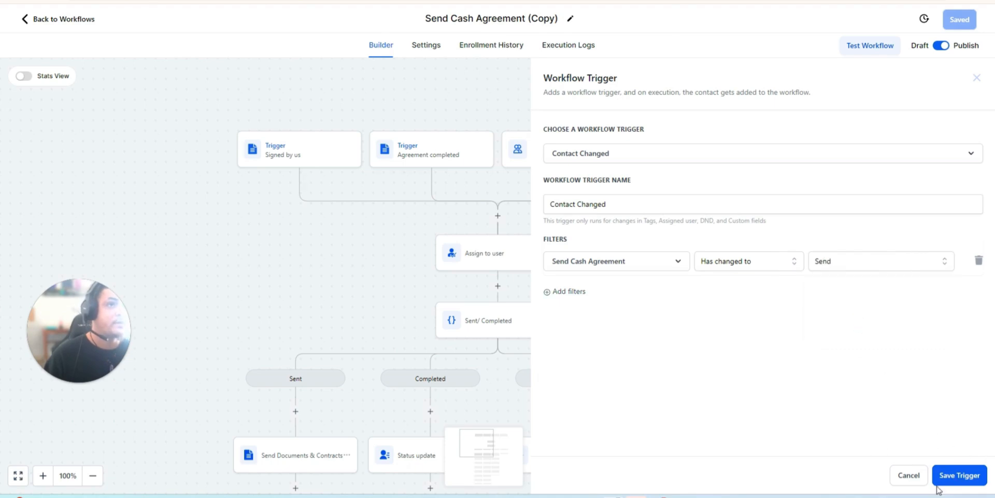
# - Discard the new Contact Changed trigger and review the filters of the Agreement completed and Signed by us triggers
pyautogui.click(909, 474)
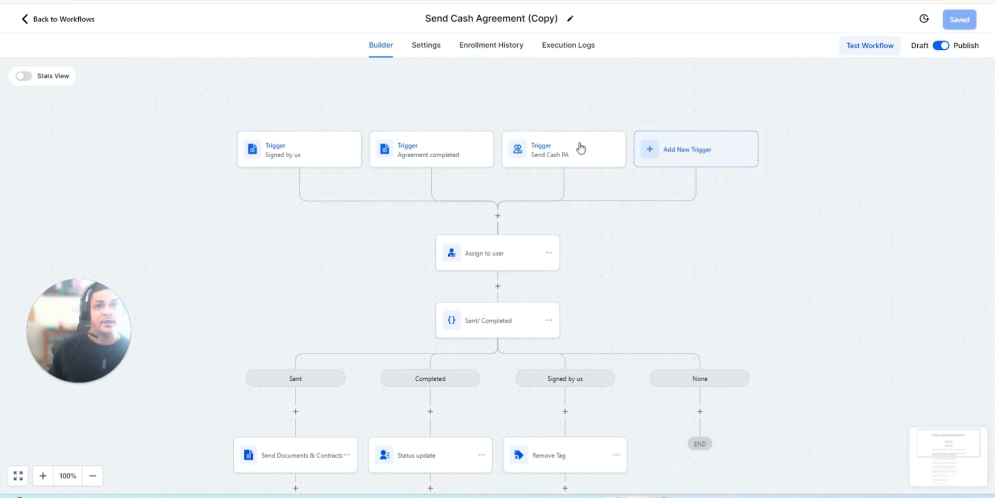
pyautogui.click(448, 156)
pyautogui.click(319, 154)
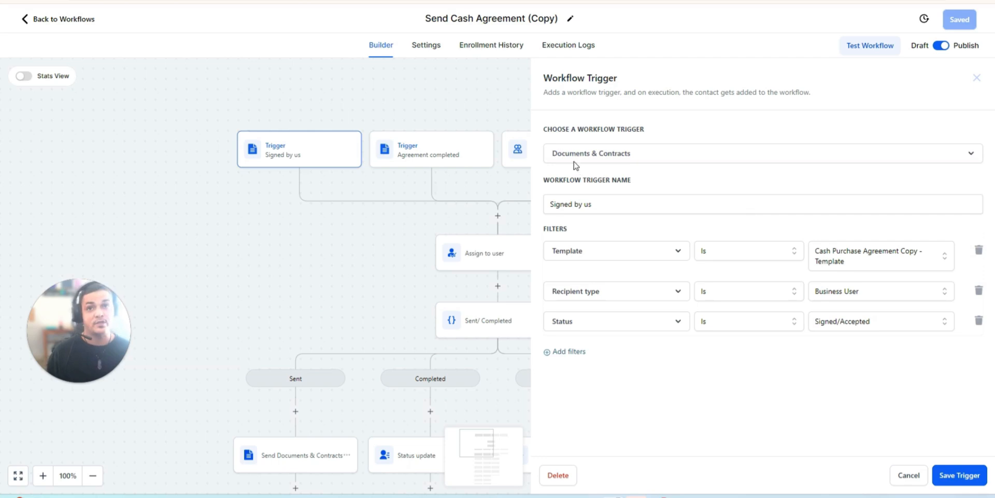
pyautogui.click(976, 78)
# - Add a new Documents & Contracts trigger to the Send Cash Agreement (Copy) workflow
pyautogui.click(654, 150)
pyautogui.write('document')
pyautogui.click(801, 191)
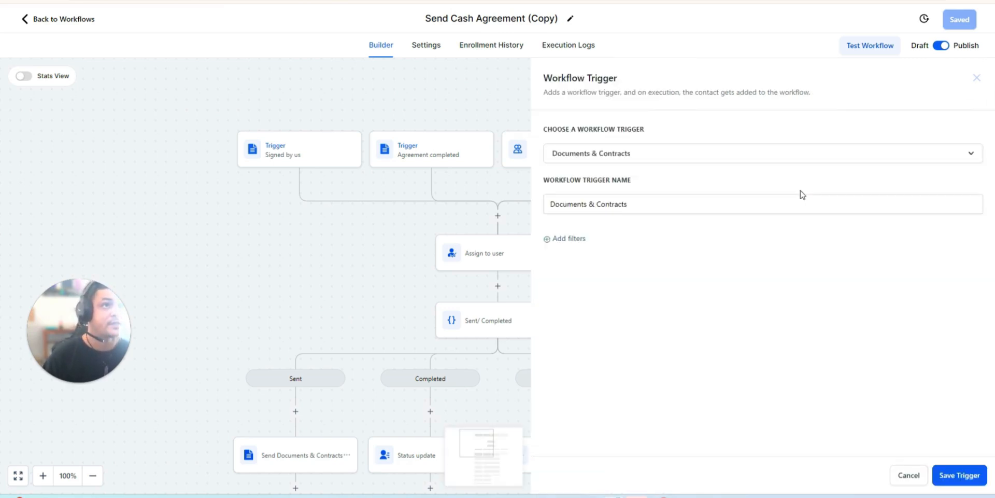
# - Add a filter to the Documents & Contracts trigger so that Template Is Cash Purchase Agreement
pyautogui.click(560, 238)
pyautogui.click(562, 251)
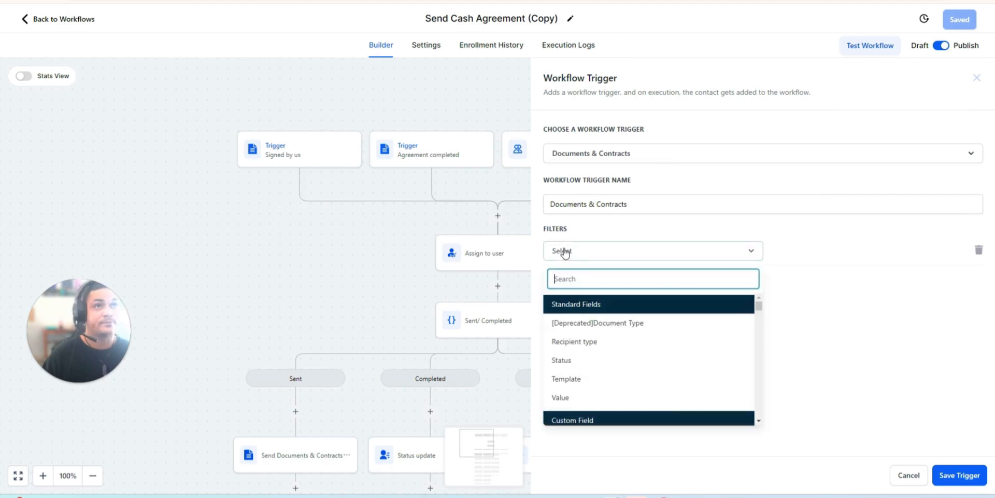
pyautogui.click(650, 383)
pyautogui.click(777, 254)
pyautogui.click(792, 276)
pyautogui.click(871, 250)
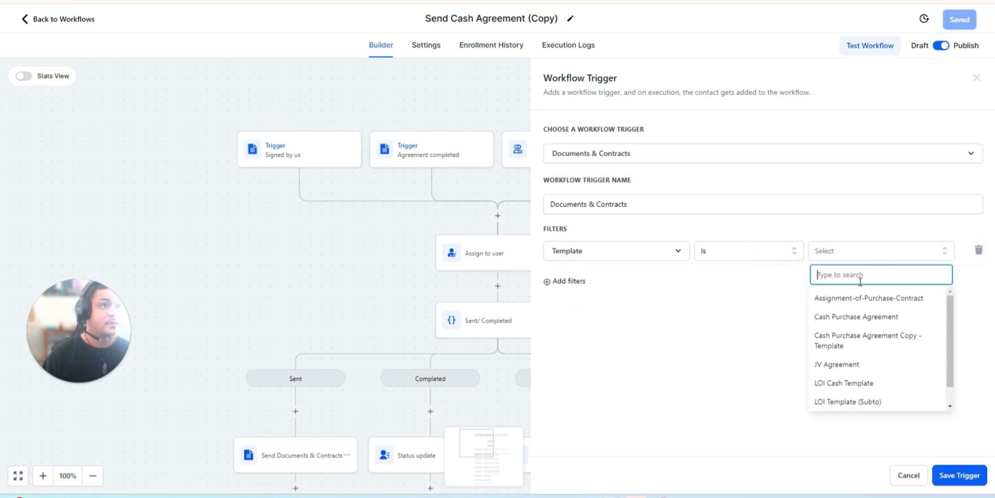
pyautogui.click(872, 320)
# - Add a second filter to the Documents & Contracts trigger so that Status Is Signed/Accepted
pyautogui.click(581, 282)
pyautogui.click(580, 285)
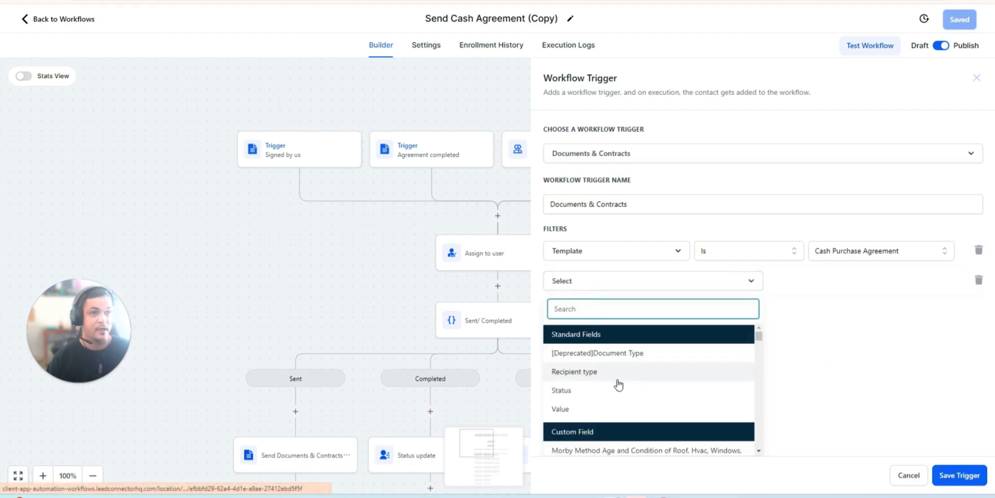
pyautogui.click(577, 389)
pyautogui.click(833, 278)
pyautogui.click(801, 307)
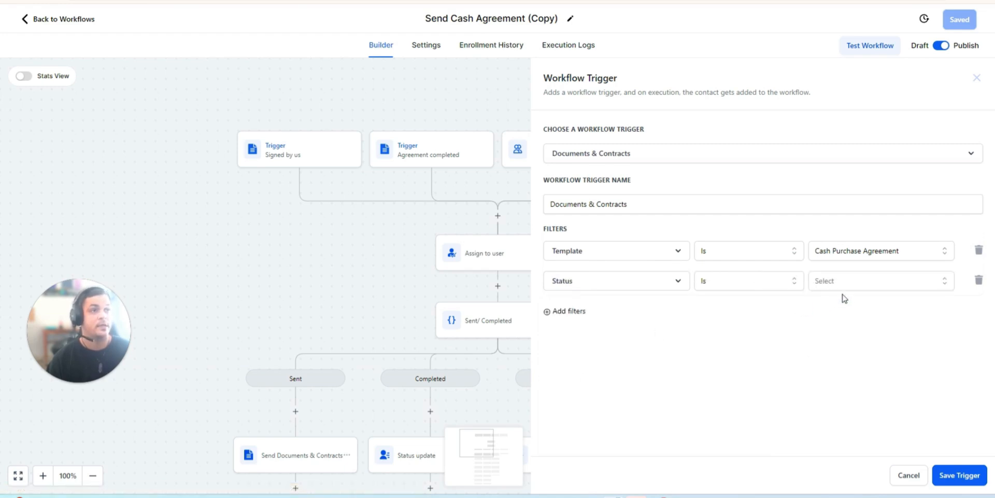
pyautogui.click(856, 288)
pyautogui.click(830, 365)
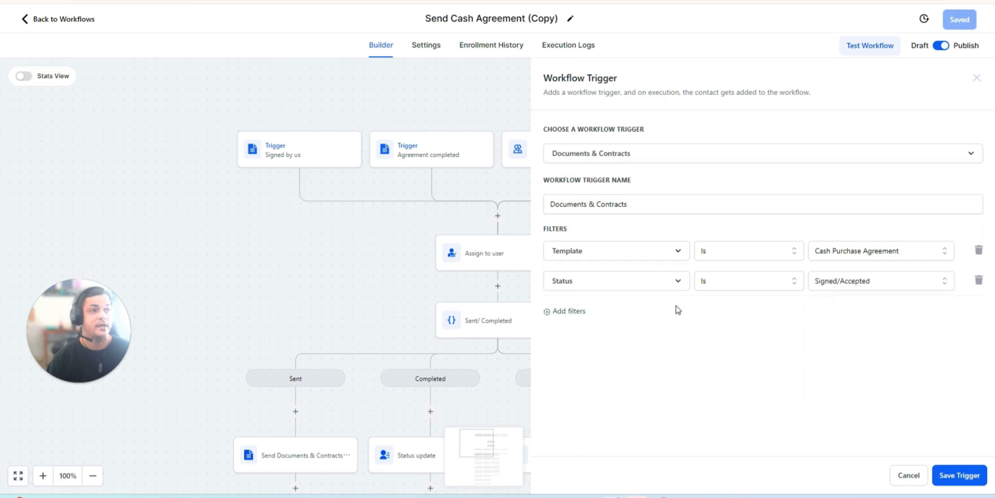
# - Add a third filter so that Recipient type Is Business User, and save the Documents & Contracts trigger
pyautogui.click(593, 310)
pyautogui.click(591, 317)
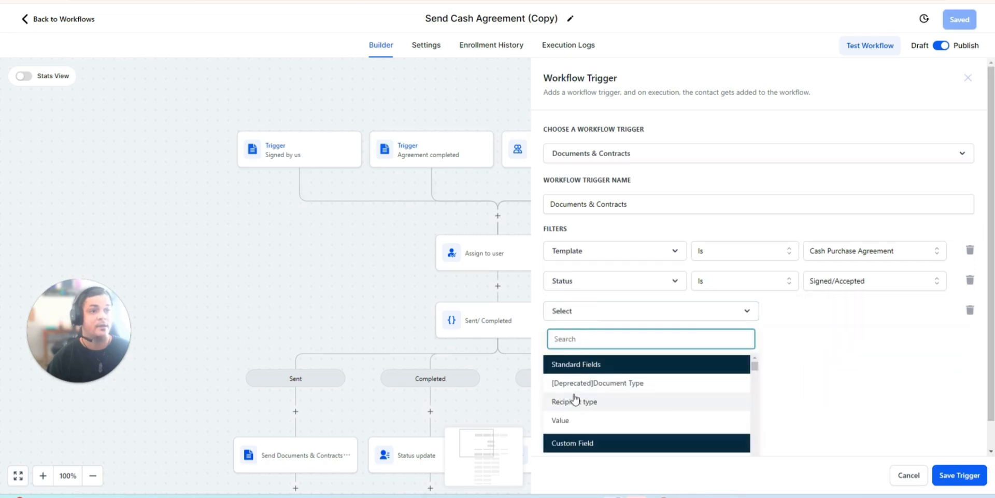
pyautogui.click(629, 399)
pyautogui.click(813, 317)
pyautogui.click(803, 334)
pyautogui.click(858, 315)
pyautogui.click(848, 359)
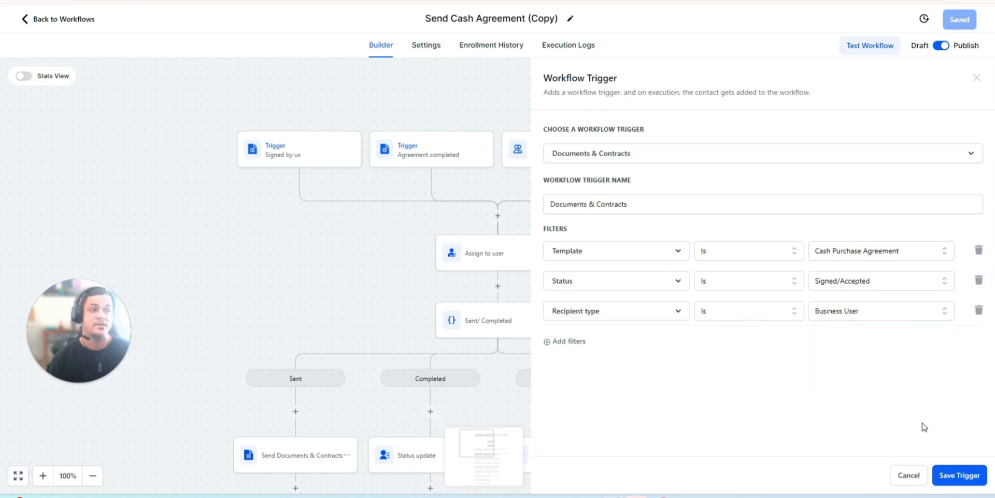
pyautogui.click(961, 479)
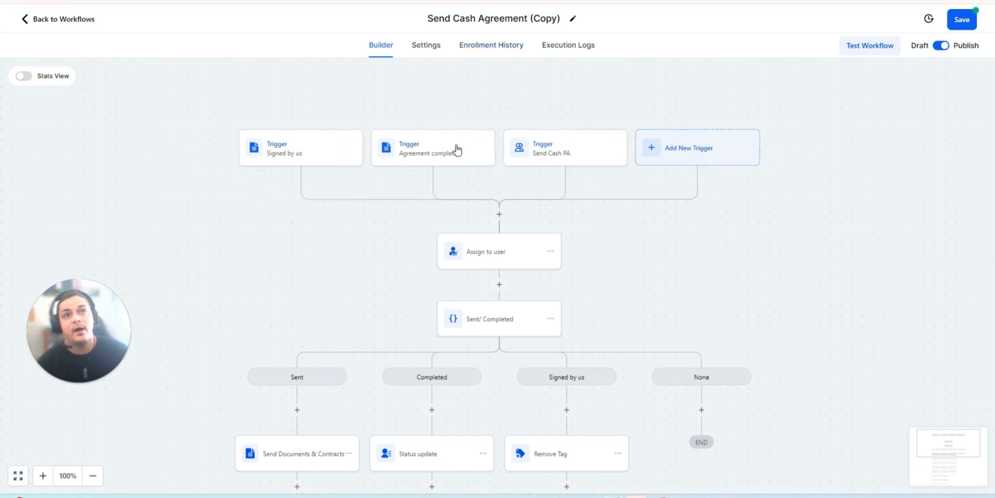
# - Review the filters of the Agreement completed trigger and the user selected in the Assign to user action
pyautogui.scroll(-1, 461, 149)
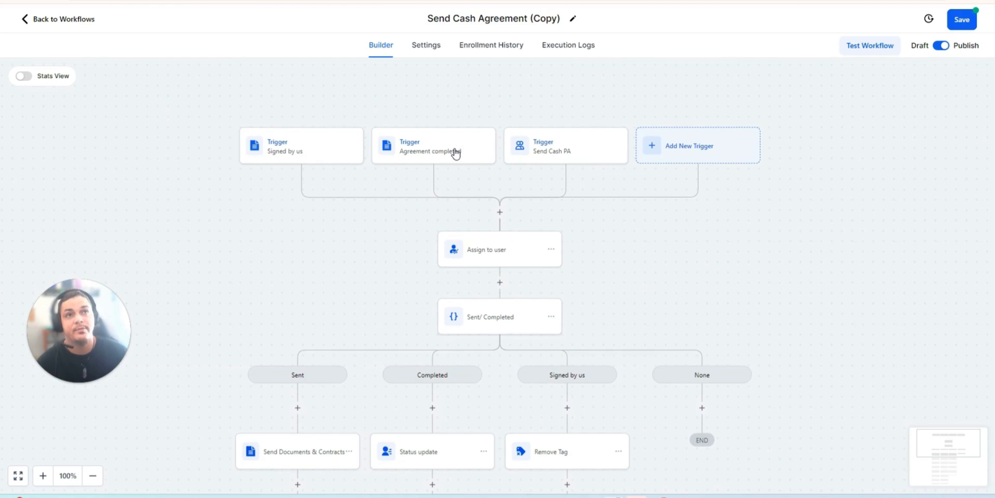
pyautogui.click(456, 153)
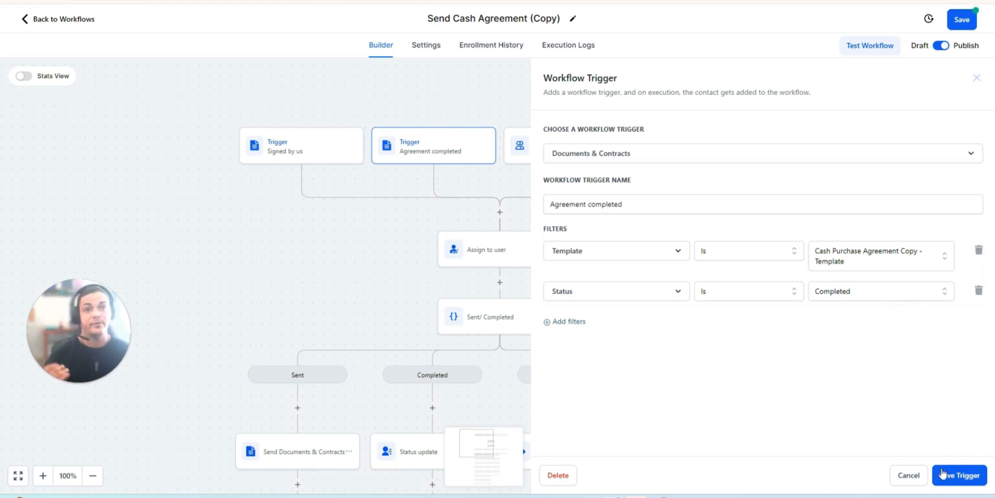
pyautogui.click(977, 475)
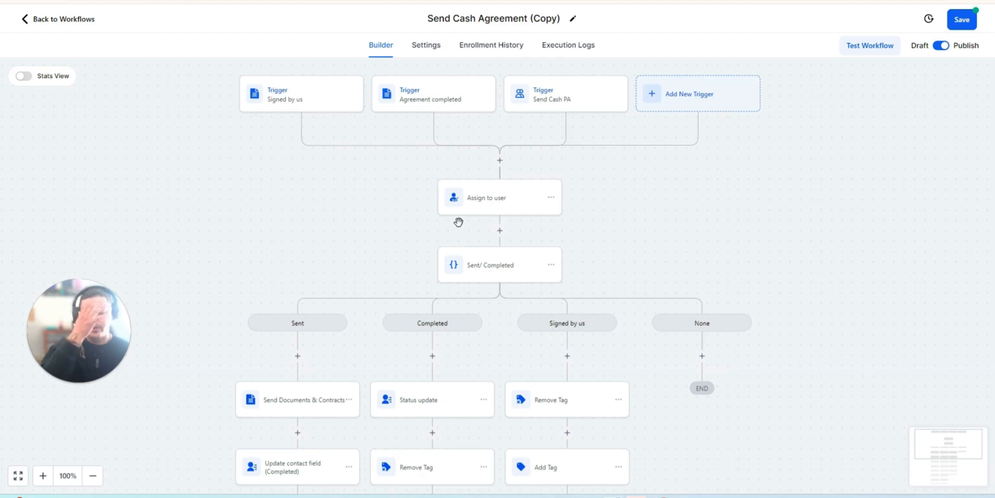
pyautogui.click(495, 204)
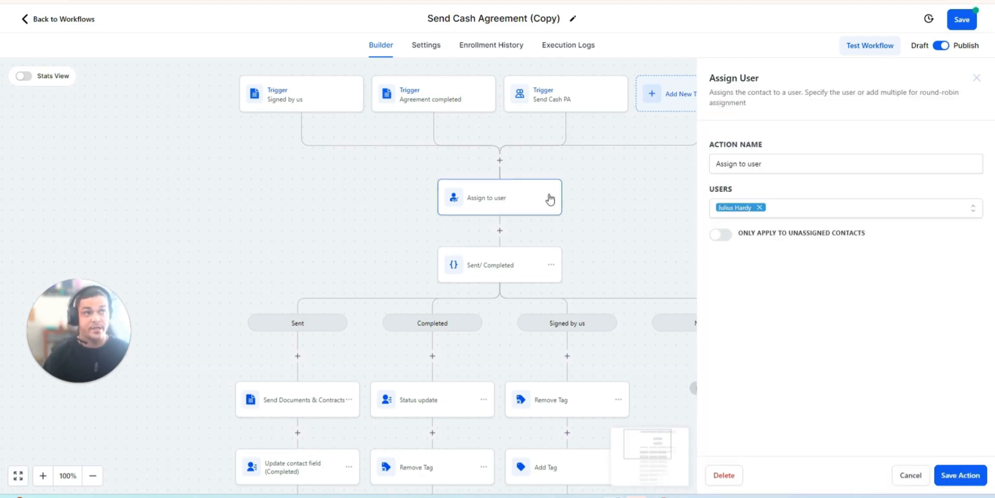
pyautogui.click(960, 472)
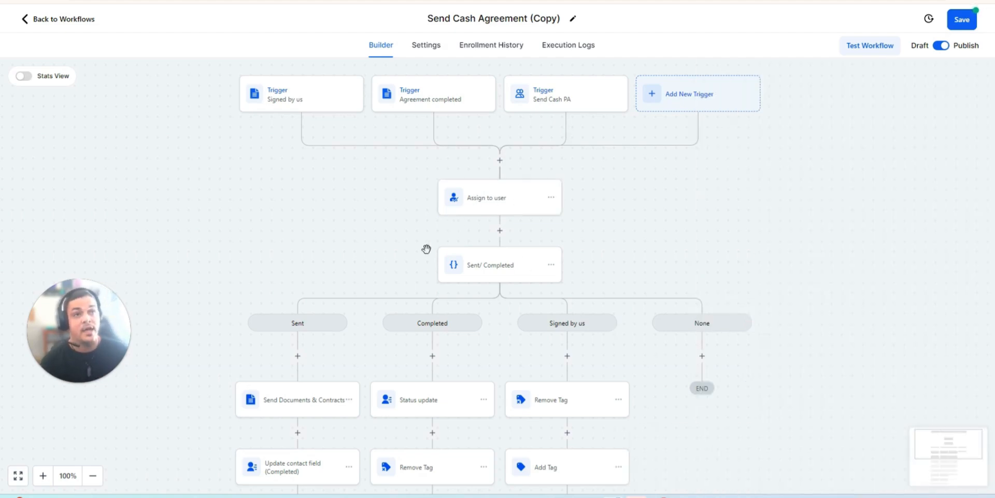
# - Examine the Sent, Completed and Signed by us branch conditions of the Sent/ Completed condition, then close it
pyautogui.click(492, 271)
pyautogui.scroll(-3, 674, 270)
pyautogui.click(637, 311)
pyautogui.scroll(2, 646, 275)
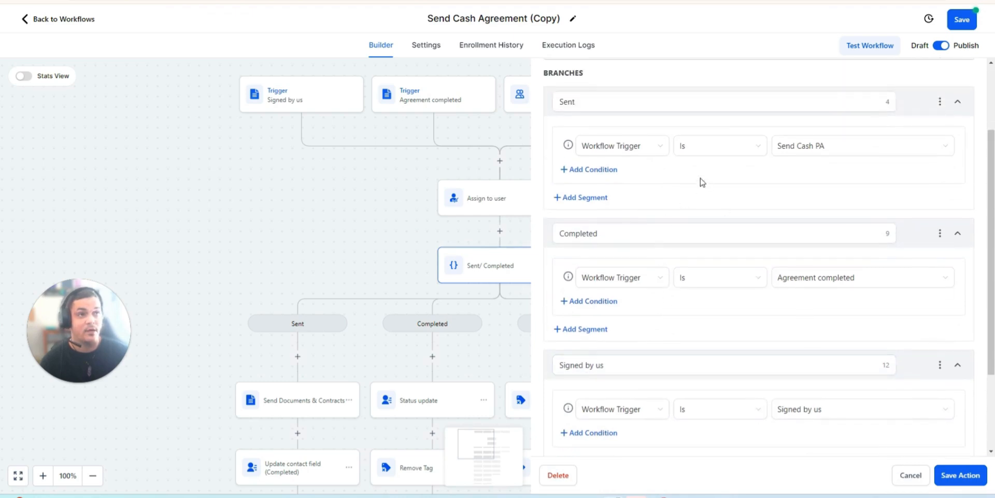
pyautogui.scroll(-3, 696, 333)
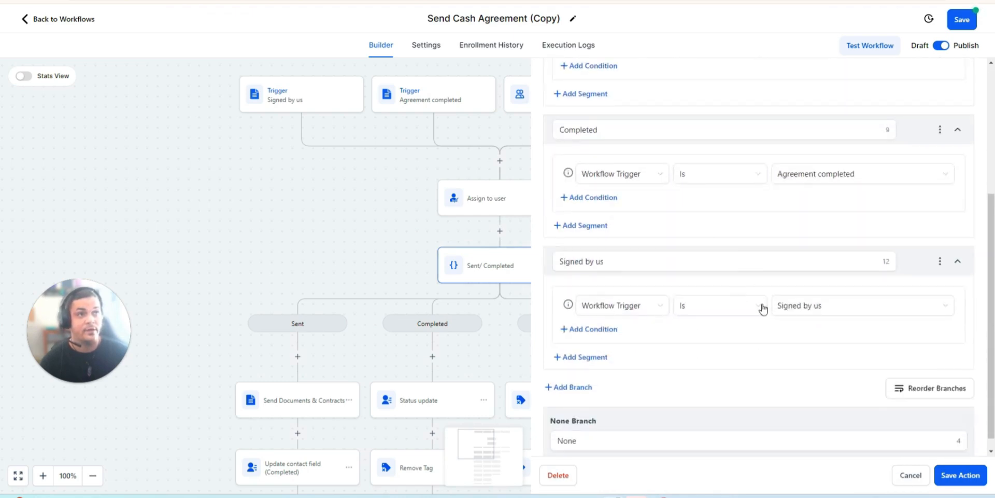
pyautogui.scroll(5, 719, 258)
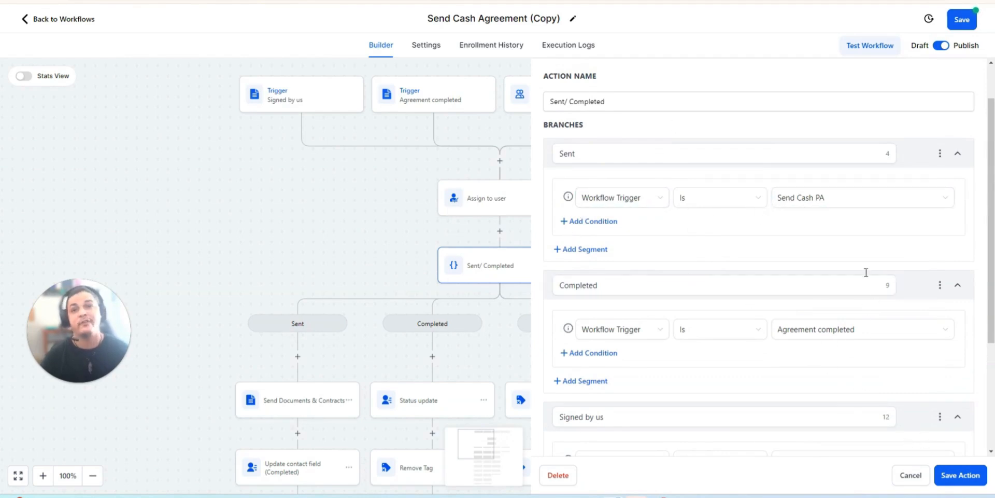
pyautogui.click(829, 205)
pyautogui.click(382, 187)
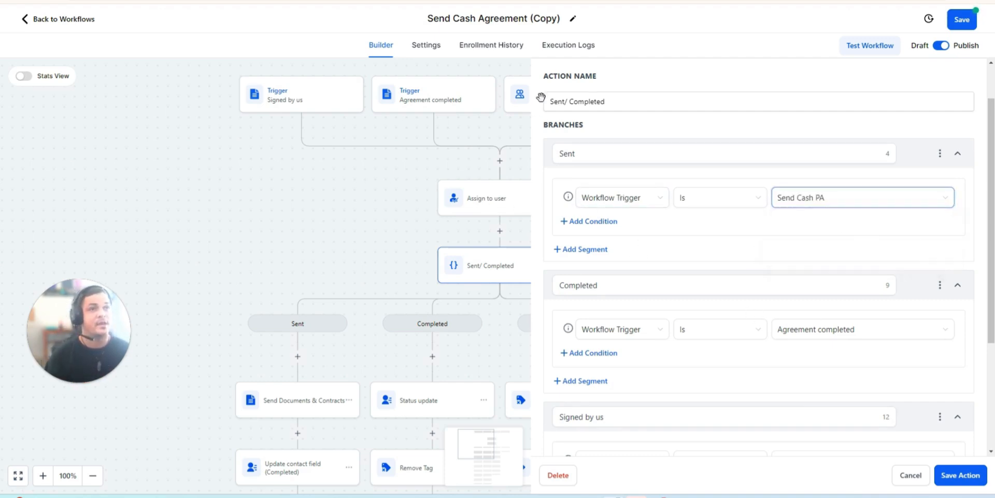
pyautogui.click(536, 110)
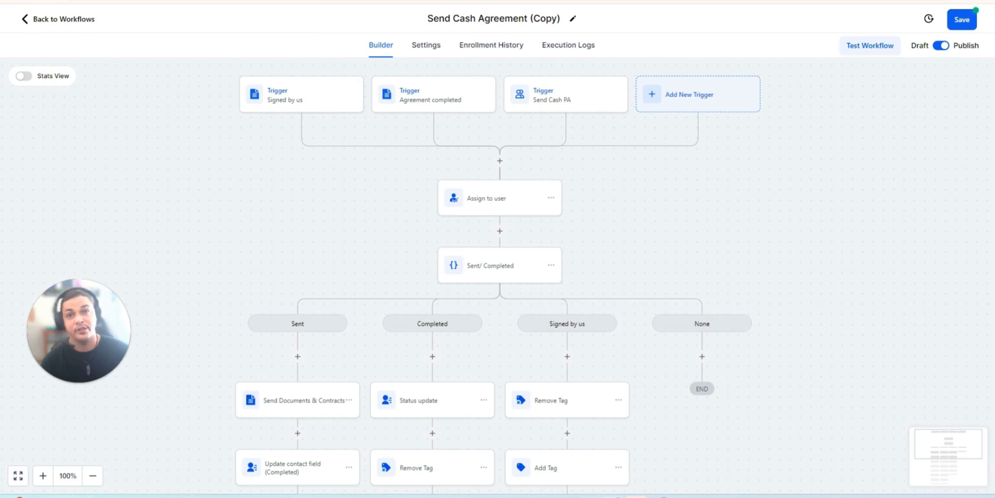
# - Set the Sent branch of the Sent/ Completed condition to Workflow Trigger Is Send Cash PA and save the action
pyautogui.click(514, 263)
pyautogui.click(629, 252)
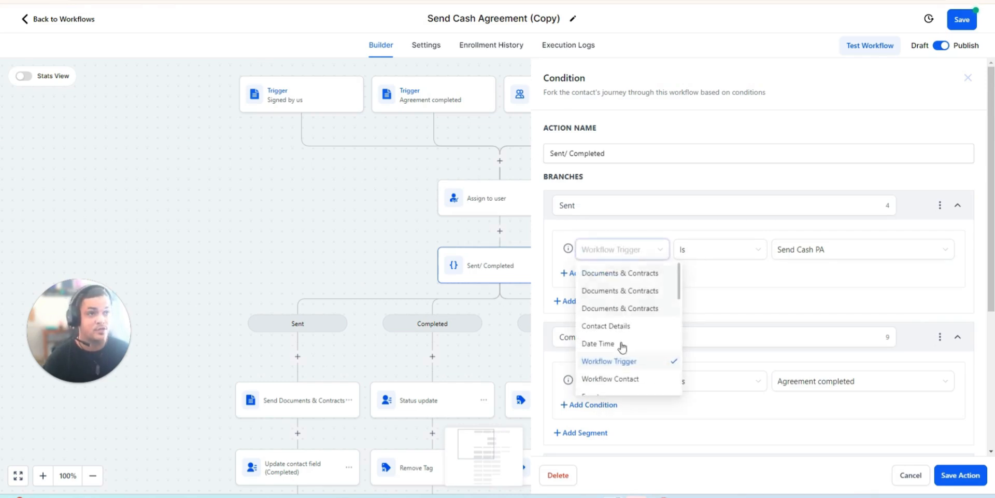
pyautogui.click(625, 359)
pyautogui.click(713, 249)
pyautogui.click(726, 273)
pyautogui.click(807, 251)
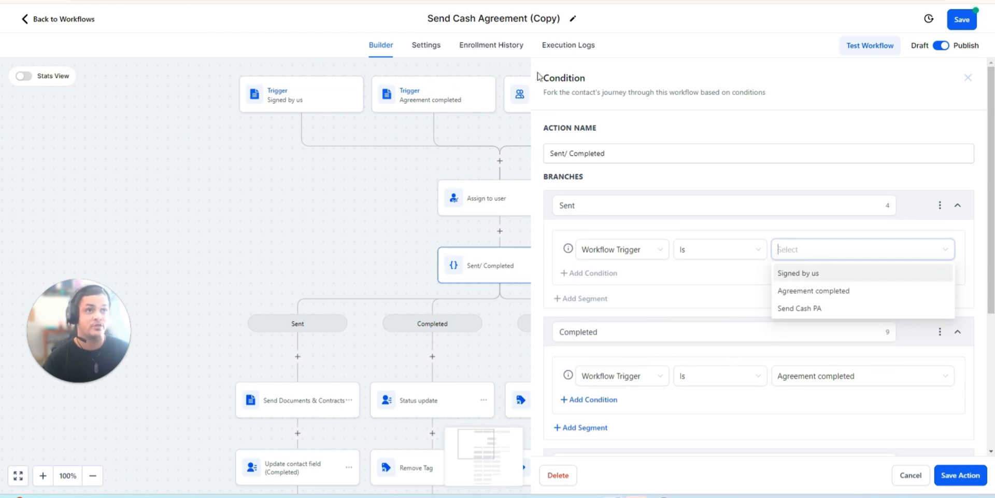
pyautogui.click(804, 309)
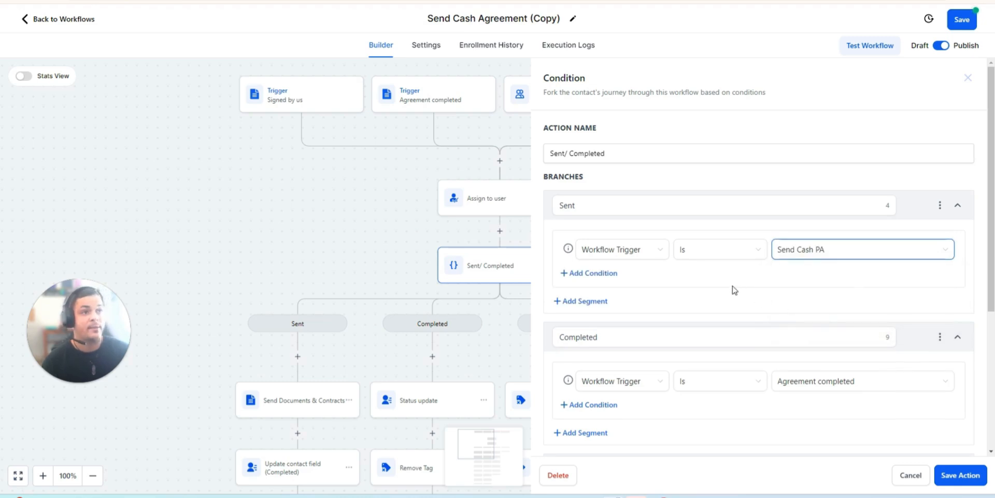
pyautogui.scroll(-4, 660, 315)
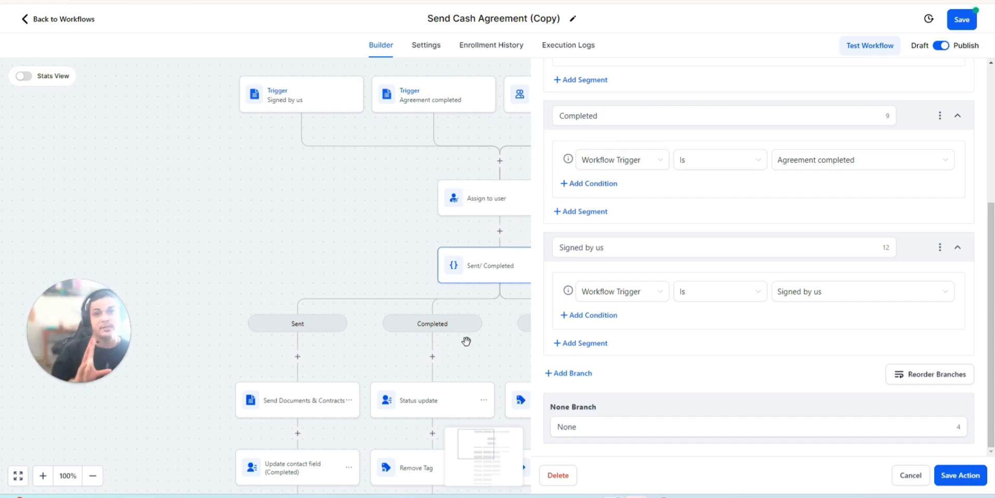
pyautogui.click(950, 476)
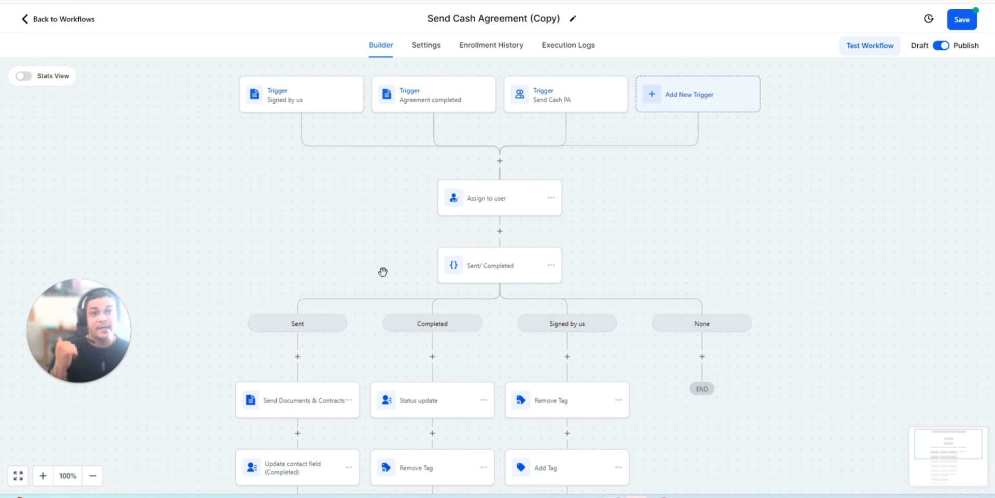
# - Review the field and value set by the Update contact field (Completed) action in the Sent branch
pyautogui.scroll(-1, 288, 409)
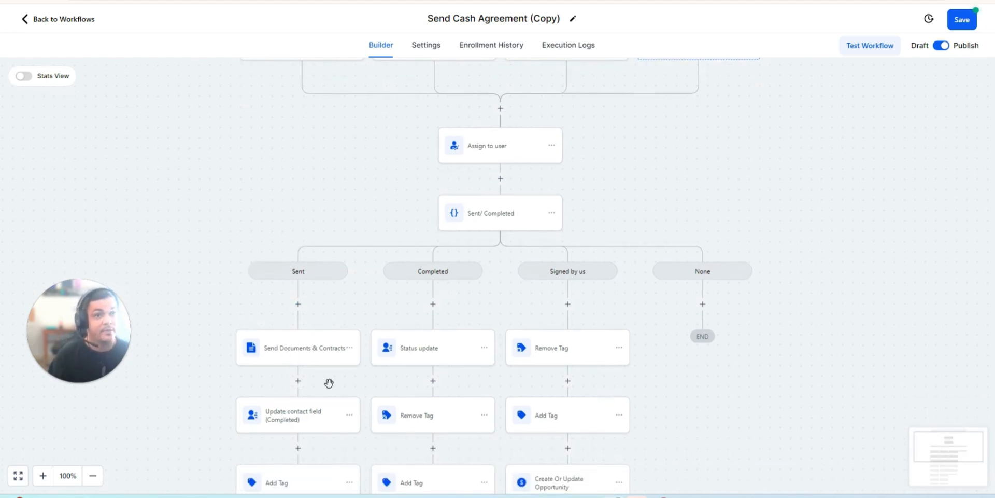
pyautogui.scroll(-2, 311, 363)
pyautogui.click(276, 316)
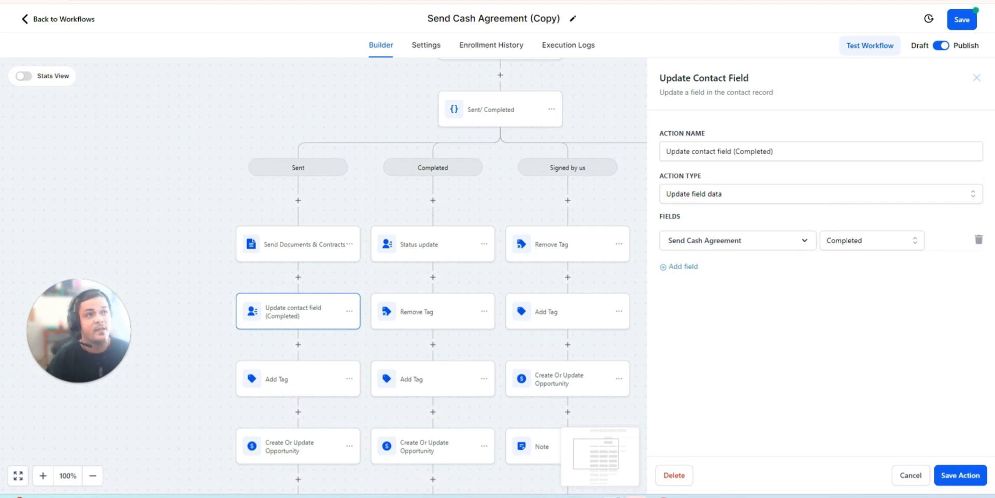
# - Switch to the Contacts page and save the new Inbound test contact with the name, e-mail and phone entered
pyautogui.click(364, 1)
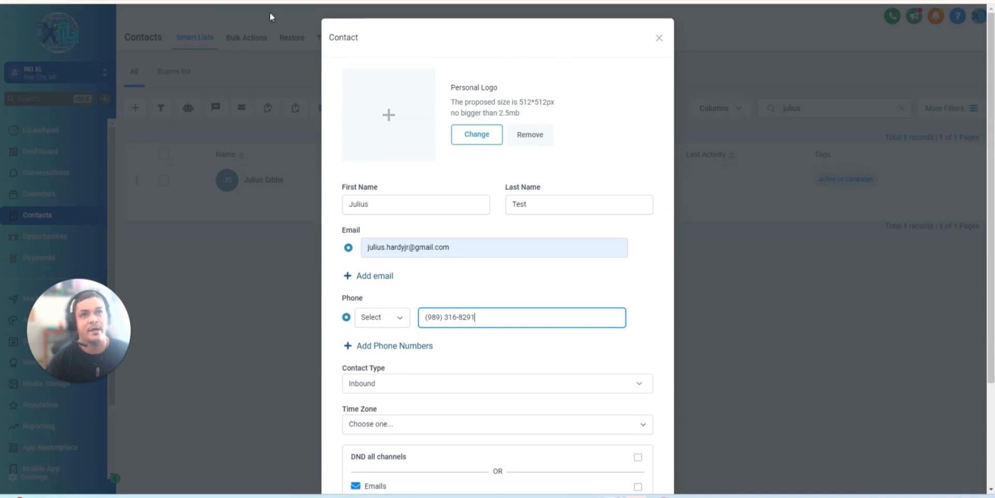
pyautogui.scroll(-3, 640, 379)
pyautogui.click(632, 451)
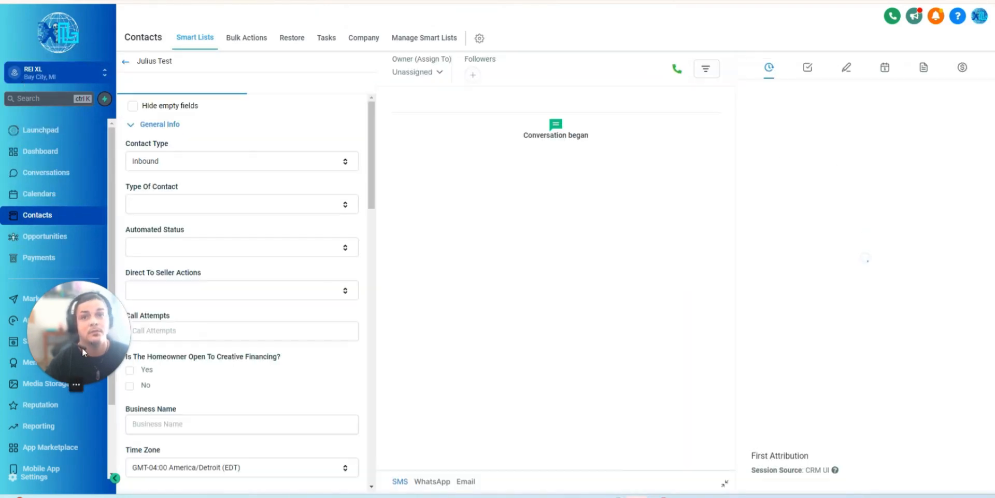
# - Expand the test contact's Cash Purchase Agreement section and look through its fields down to Send Cash Agreement
pyautogui.scroll(-2, 253, 270)
pyautogui.scroll(-2, 228, 315)
pyautogui.scroll(4, 171, 207)
pyautogui.click(166, 125)
pyautogui.scroll(-2, 179, 231)
pyautogui.click(210, 348)
pyautogui.scroll(-8, 285, 331)
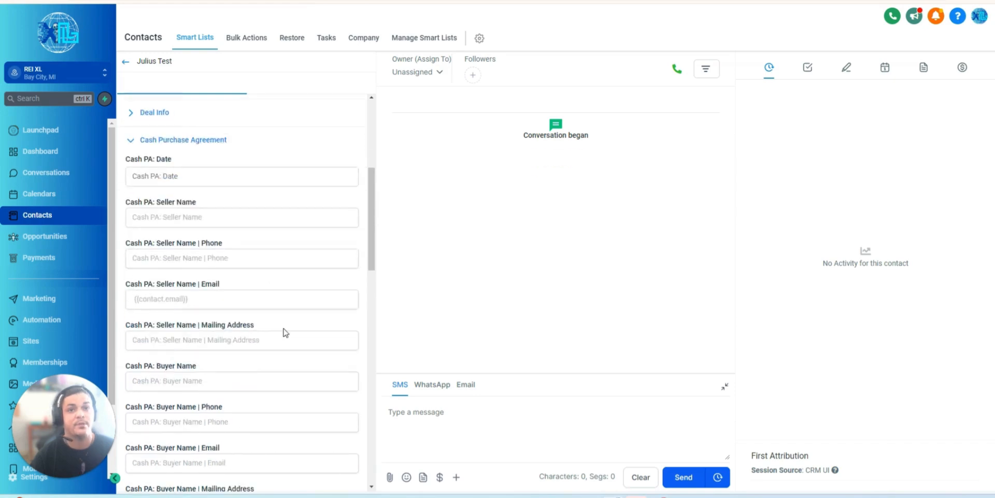
pyautogui.scroll(-6, 281, 323)
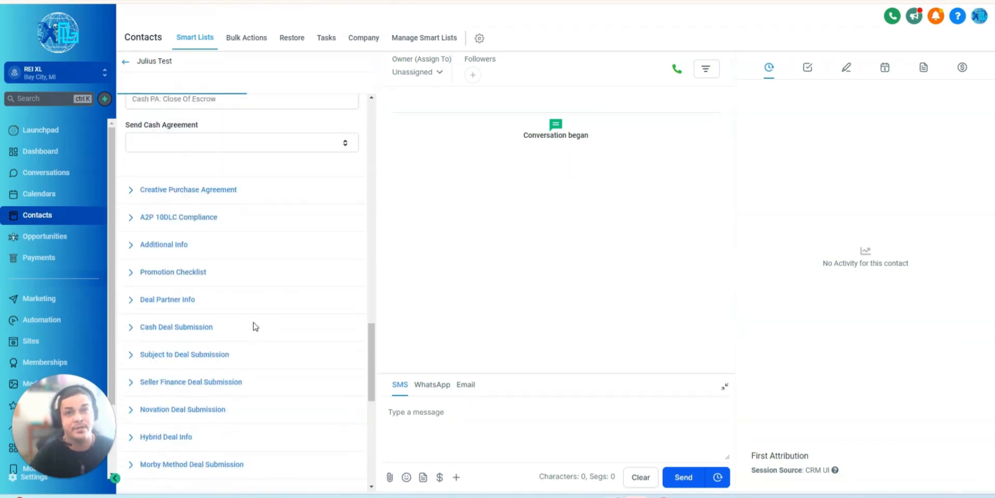
pyautogui.scroll(4, 254, 326)
pyautogui.click(187, 350)
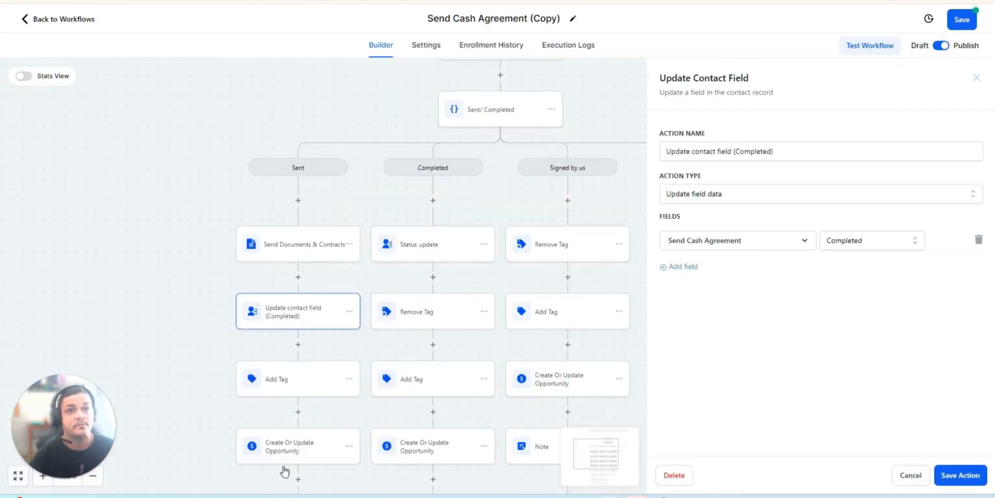
# - Return to the workflow and review the tag applied by the Add Tag action in the Sent branch
pyautogui.click(294, 382)
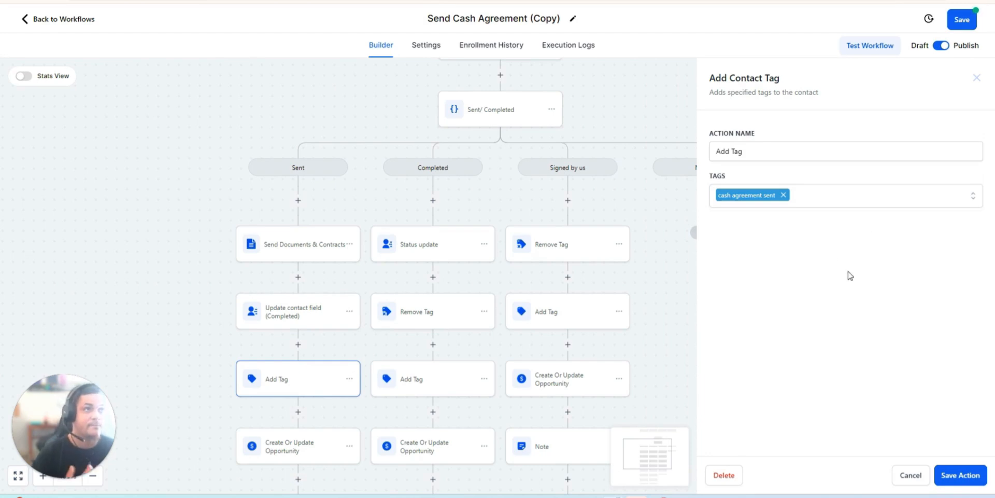
pyautogui.click(961, 486)
pyautogui.scroll(-2, 324, 387)
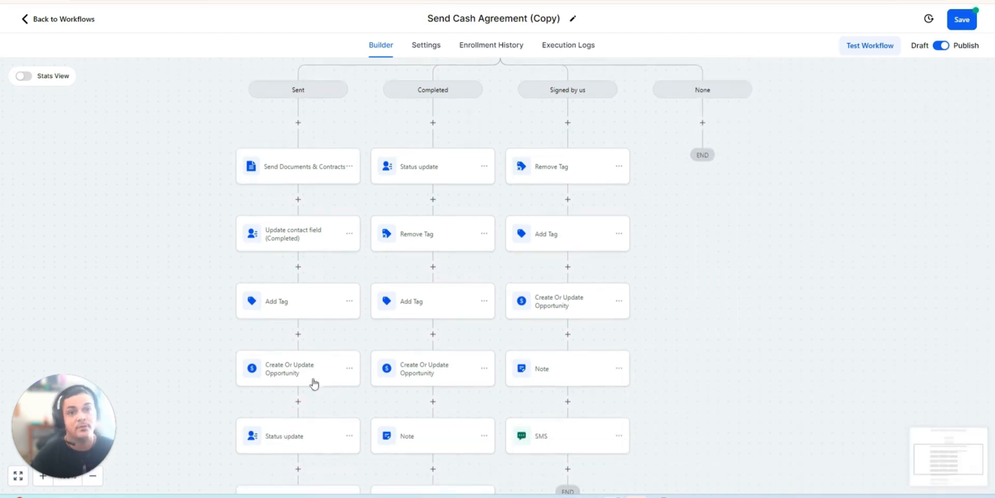
# - Review the pipeline settings of the Create Or Update Opportunity action in the Sent branch and open the Opportunities page
pyautogui.click(284, 372)
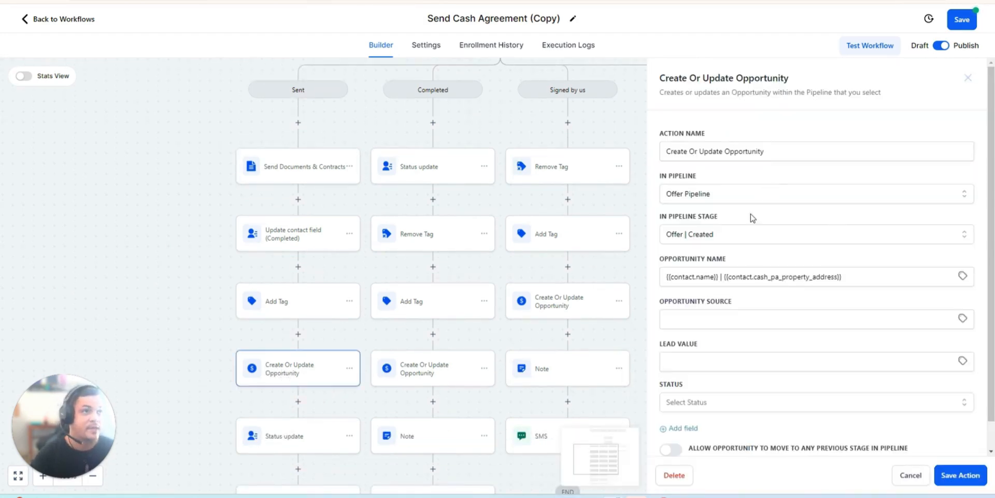
pyautogui.scroll(-1, 793, 332)
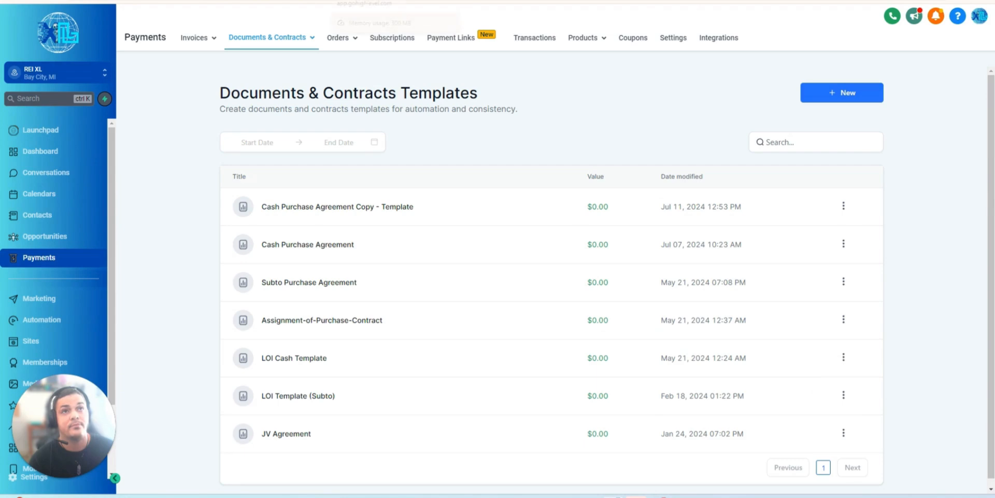
pyautogui.click(29, 237)
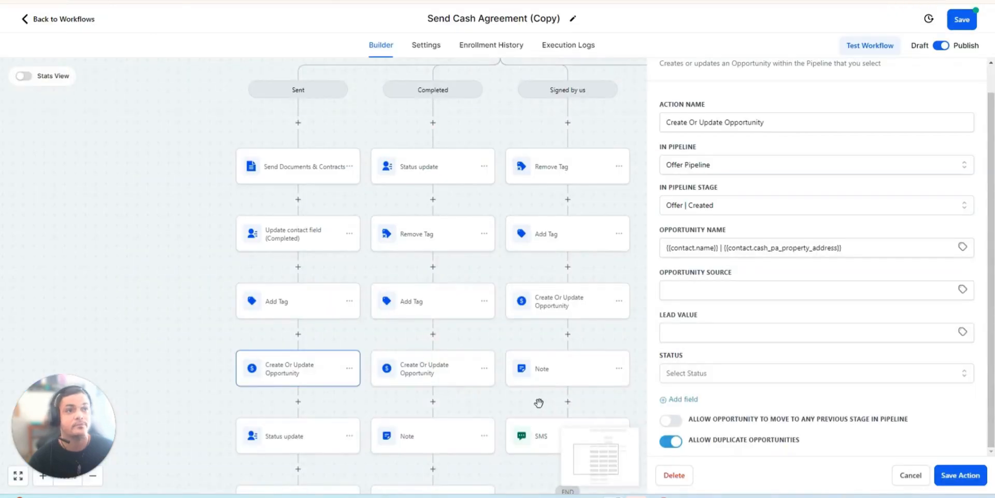
# - Return to the workflow and review the field set by the Status update action in the Sent branch
pyautogui.scroll(-1, 306, 415)
pyautogui.click(305, 421)
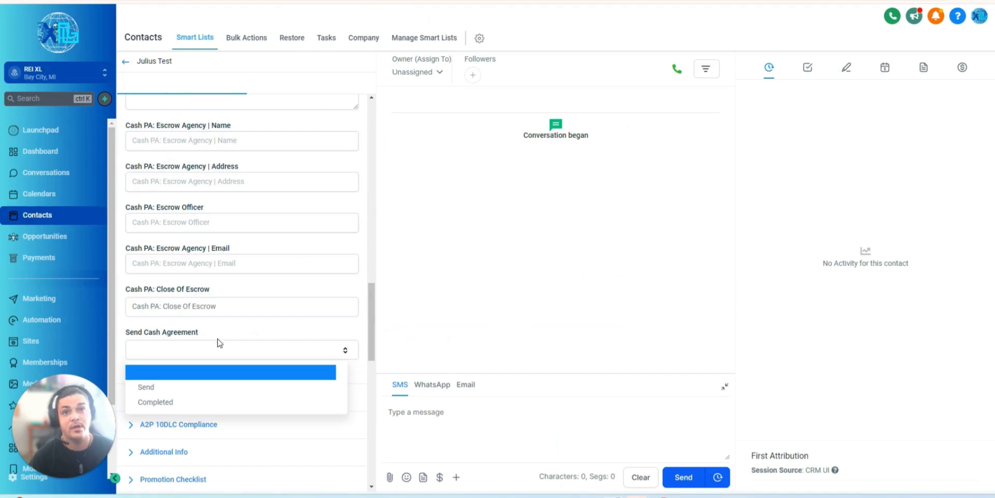
# - Switch to the test contact, expand General Info in place of Cash Purchase Agreement, and look through the Automated Status options
pyautogui.scroll(20, 290, 228)
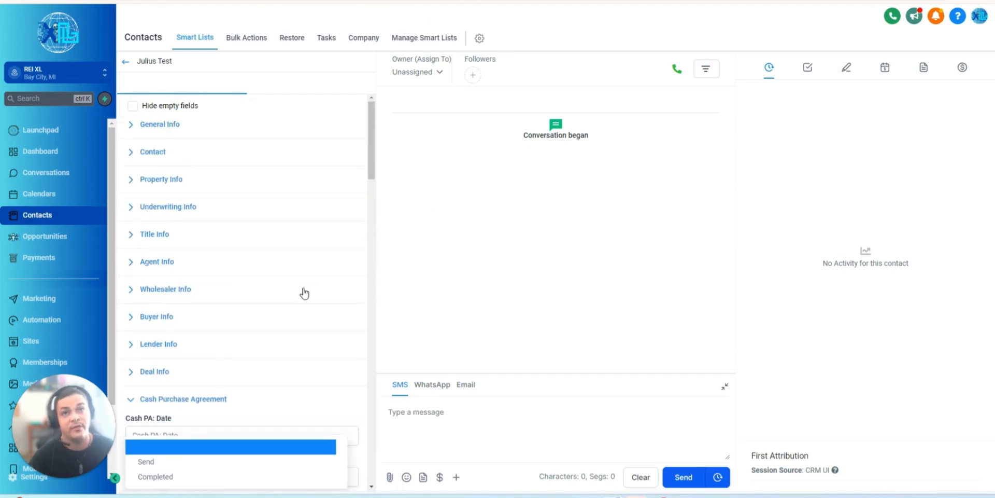
pyautogui.click(189, 398)
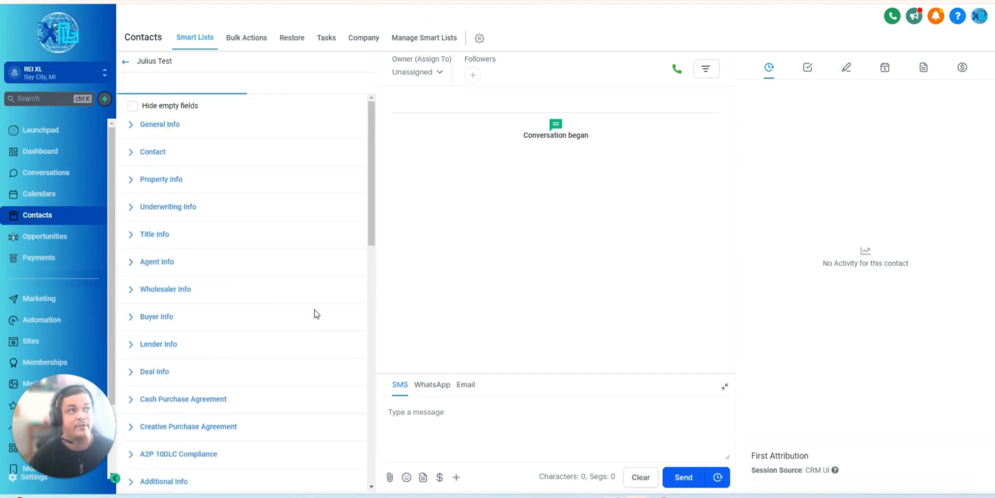
pyautogui.click(170, 127)
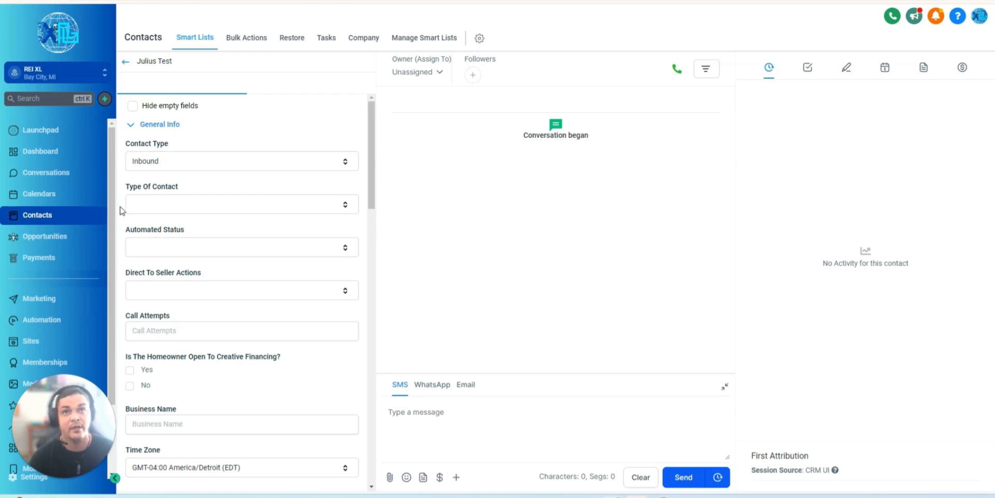
pyautogui.click(158, 248)
pyautogui.scroll(-6, 195, 306)
pyautogui.scroll(-1, 211, 357)
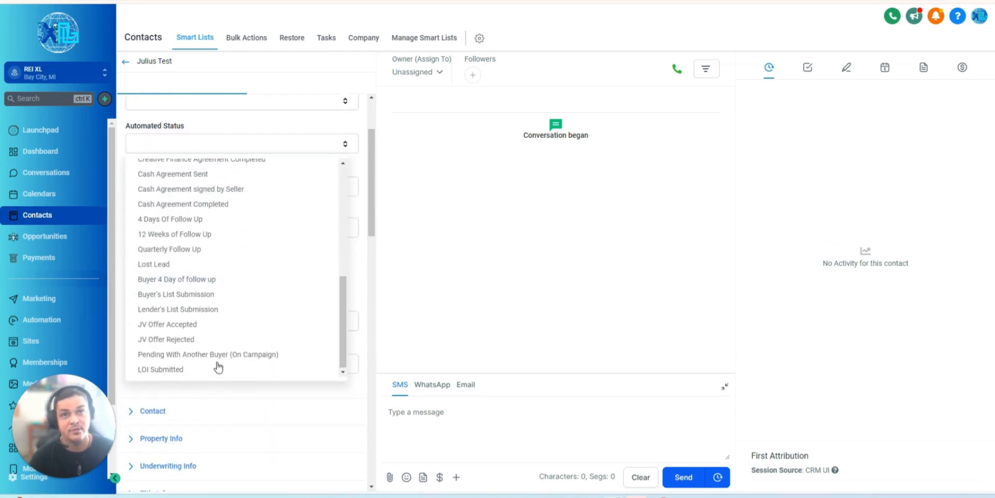
pyautogui.scroll(3, 213, 324)
pyautogui.scroll(2, 197, 342)
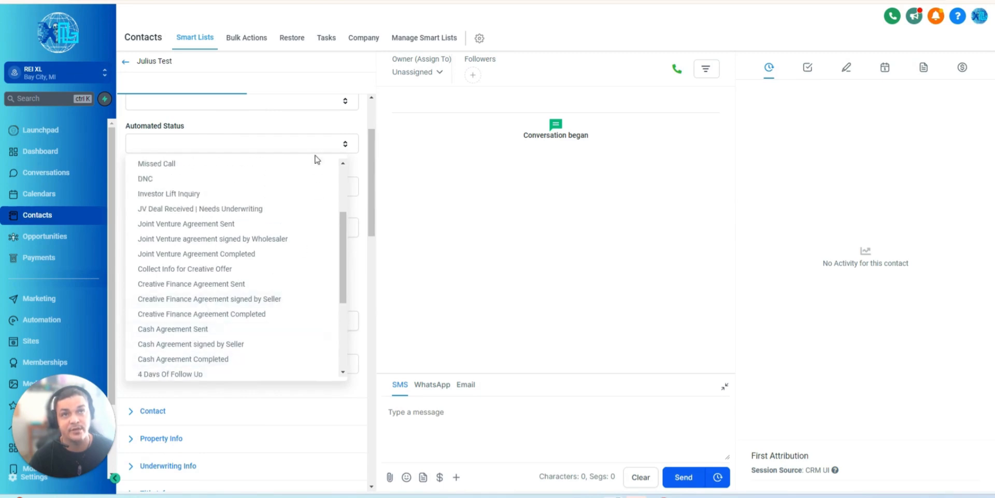
pyautogui.click(279, 144)
pyautogui.scroll(2, 350, 358)
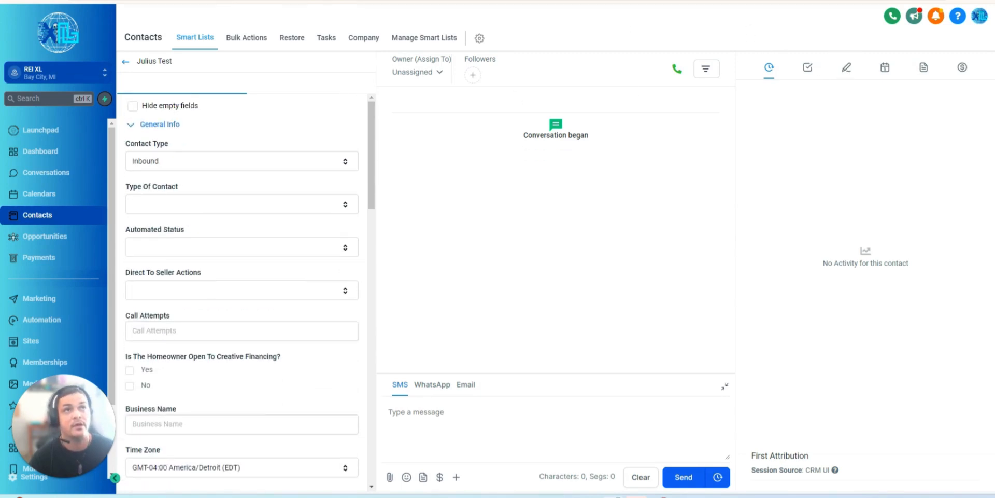
# - Review the Note action in the workflow's Sent branch and view the test contact's Notes section
pyautogui.click(290, 1)
pyautogui.scroll(-1, 284, 381)
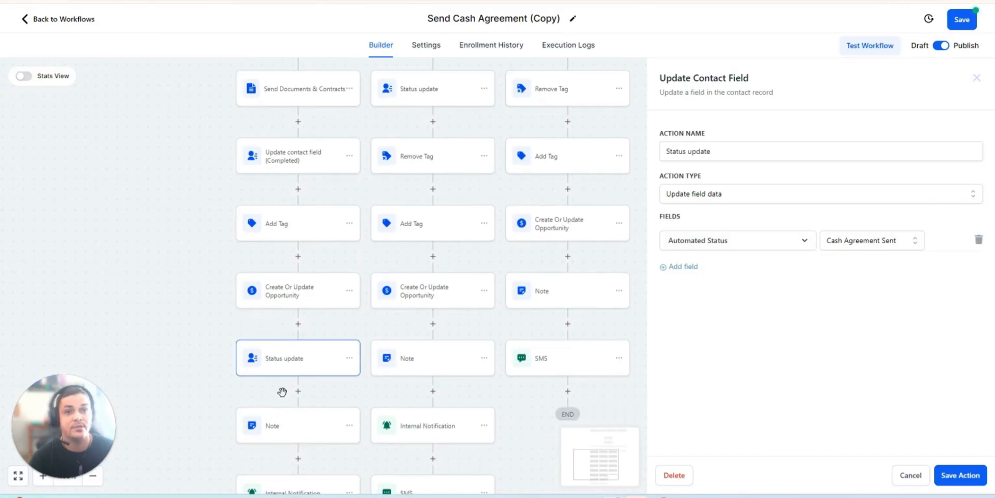
pyautogui.click(291, 437)
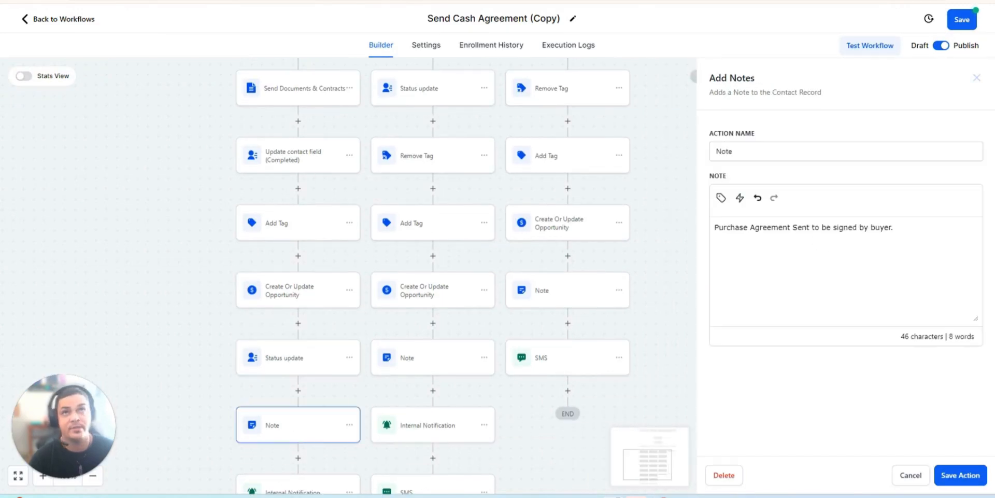
pyautogui.hotkey('ctrl', 'shift', 'Tab')
pyautogui.click(846, 67)
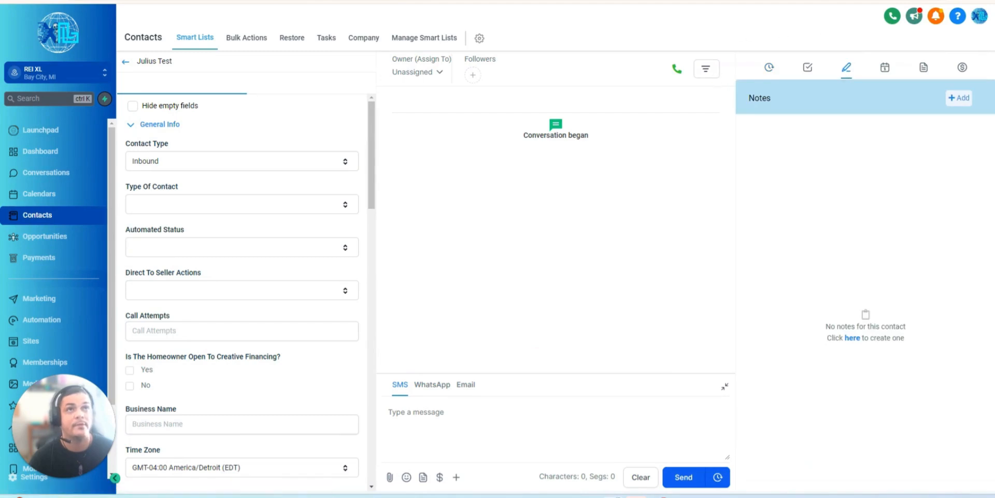
# - Return to the workflow, review the Internal Notification action ending the Sent branch, and close its settings
pyautogui.hotkey('ctrl', 'Tab')
pyautogui.scroll(-3, 355, 334)
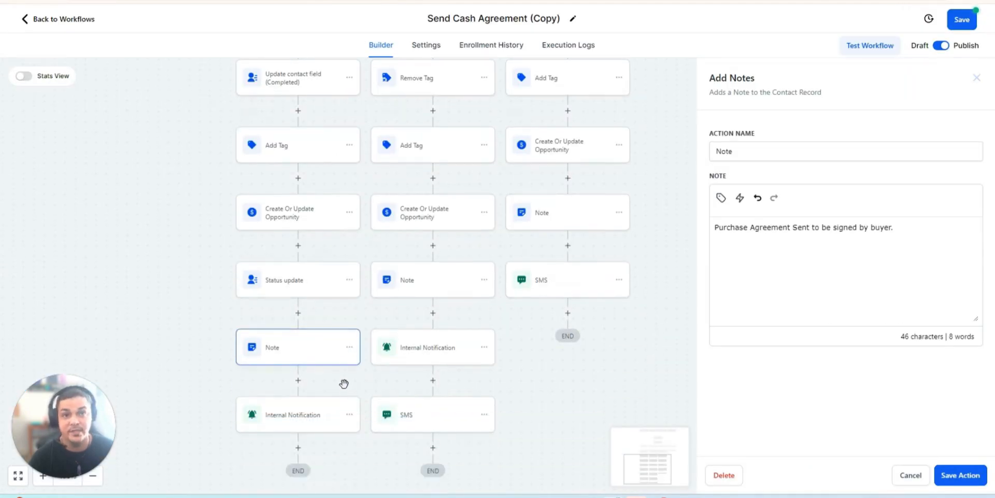
pyautogui.click(322, 419)
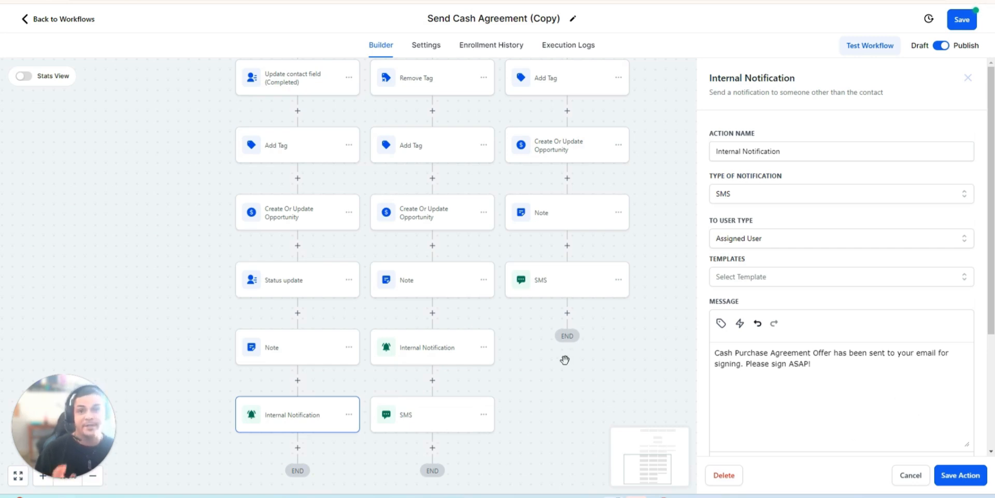
pyautogui.scroll(5, 565, 359)
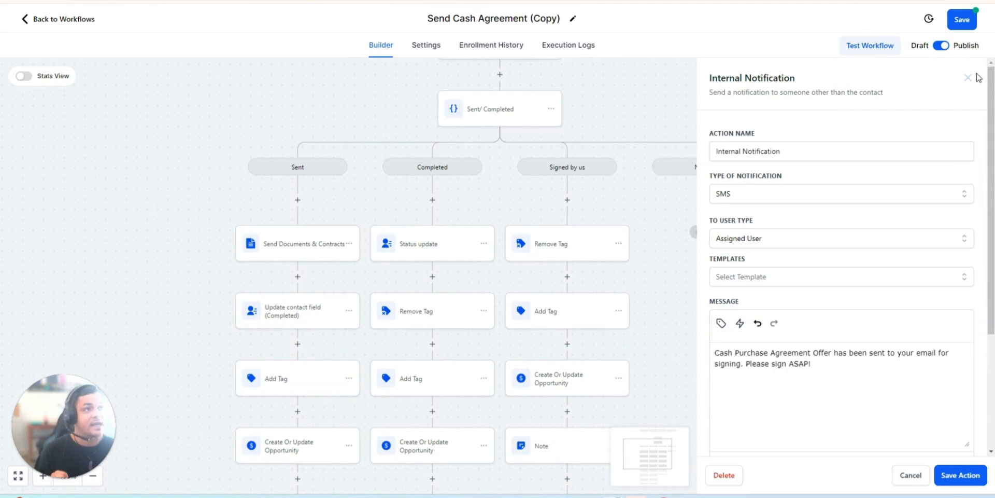
pyautogui.click(968, 78)
# - Review the filters of the Signed by us trigger and close its settings
pyautogui.scroll(5, 411, 222)
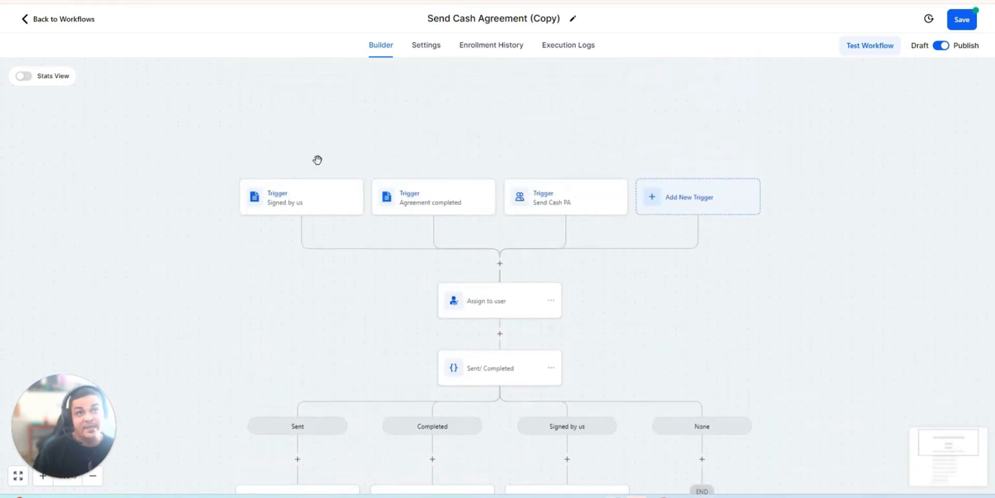
pyautogui.click(304, 204)
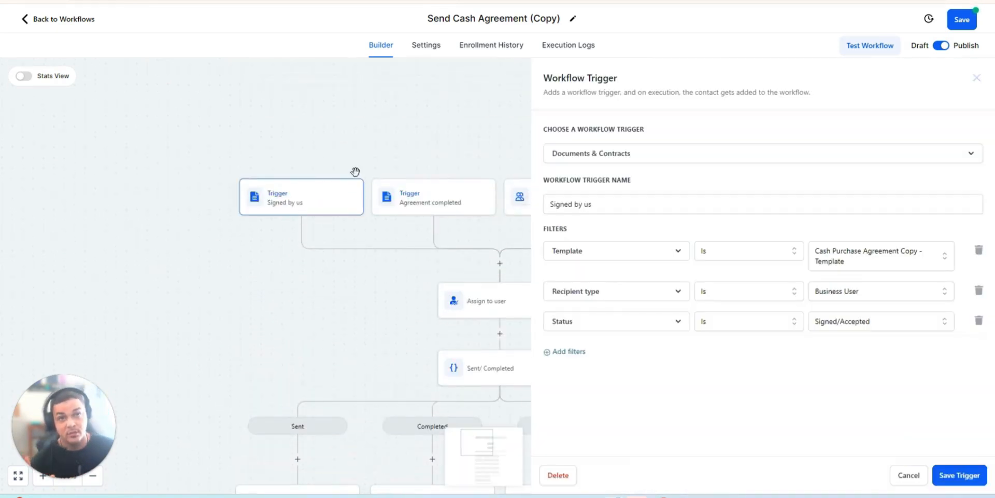
pyautogui.click(977, 78)
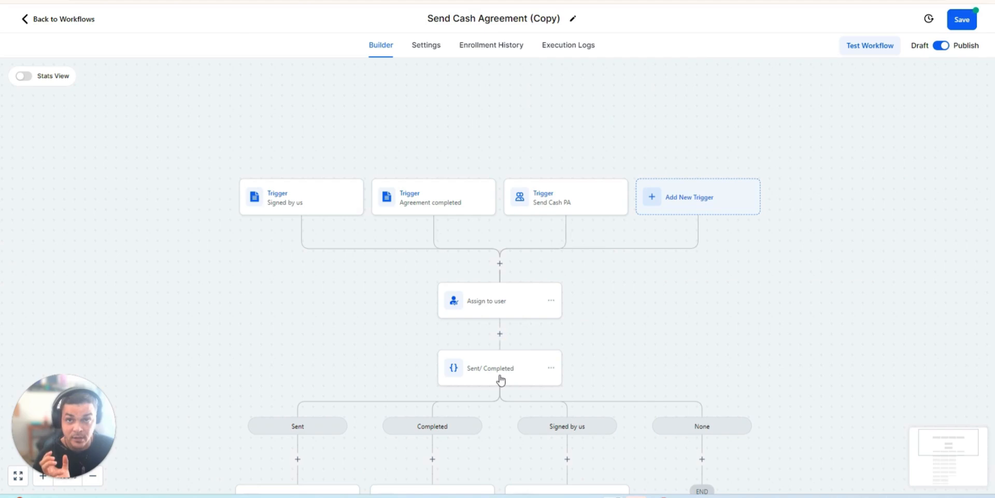
# - Review the tags specified in the Remove Tag and Add Tag actions of the Signed by us branch
pyautogui.scroll(-1, 519, 361)
pyautogui.scroll(-1, 525, 330)
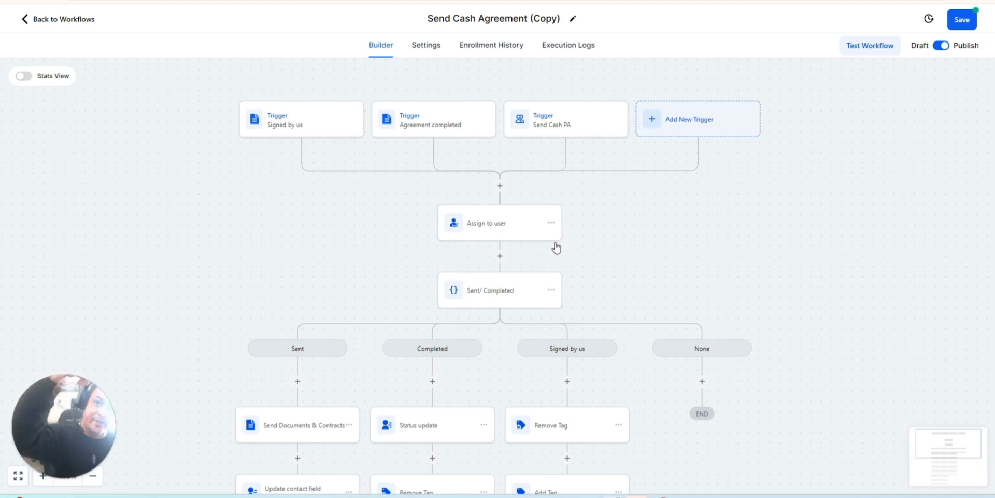
pyautogui.scroll(-1, 627, 301)
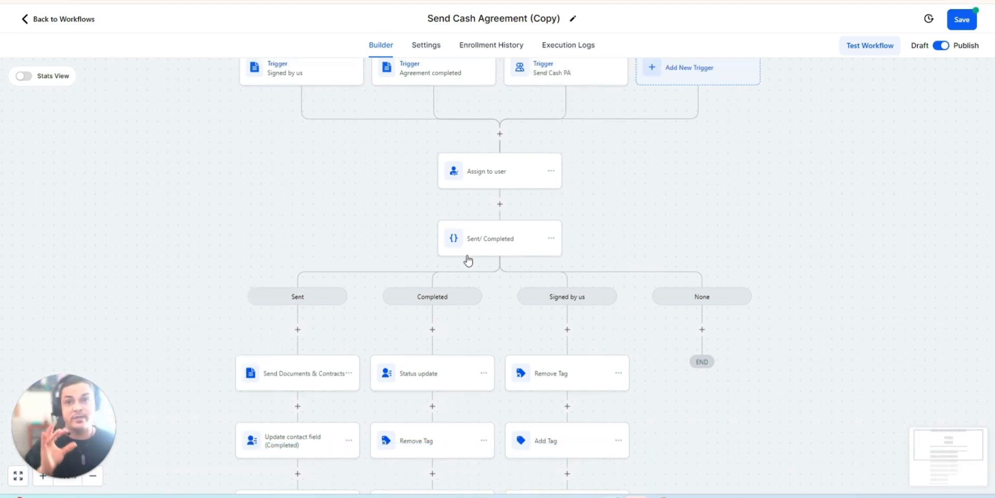
pyautogui.scroll(-1, 574, 309)
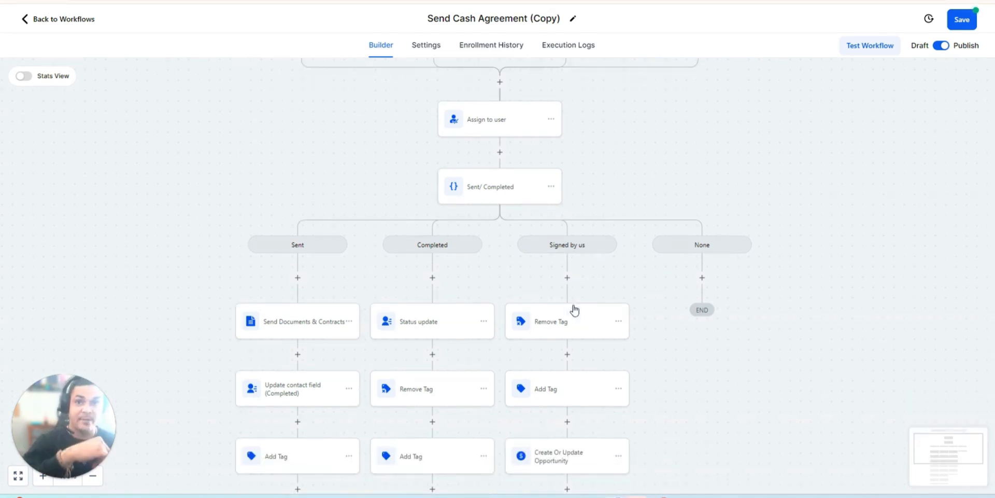
pyautogui.scroll(-1, 574, 309)
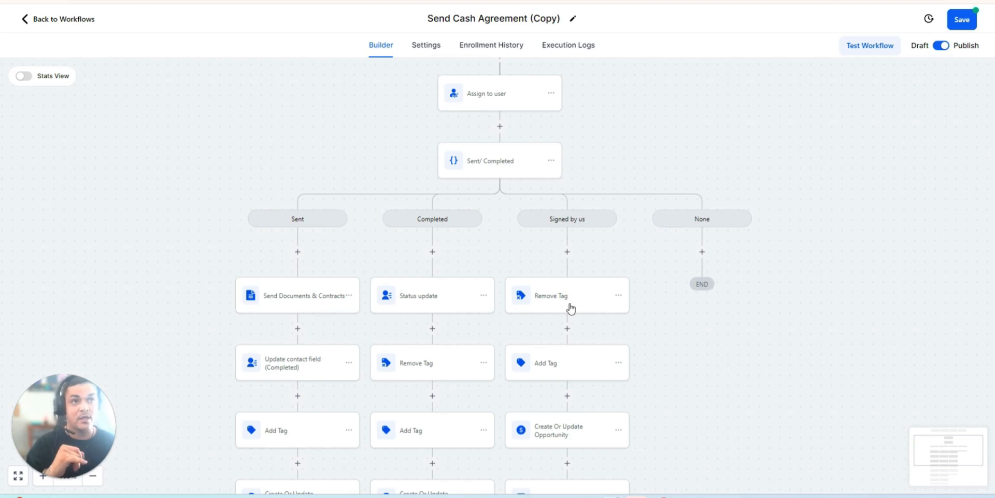
pyautogui.click(570, 308)
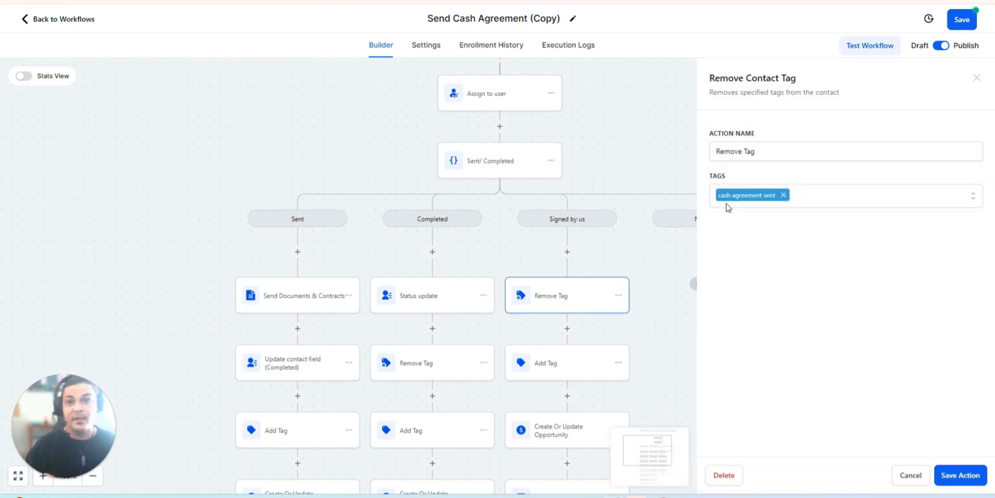
pyautogui.click(572, 375)
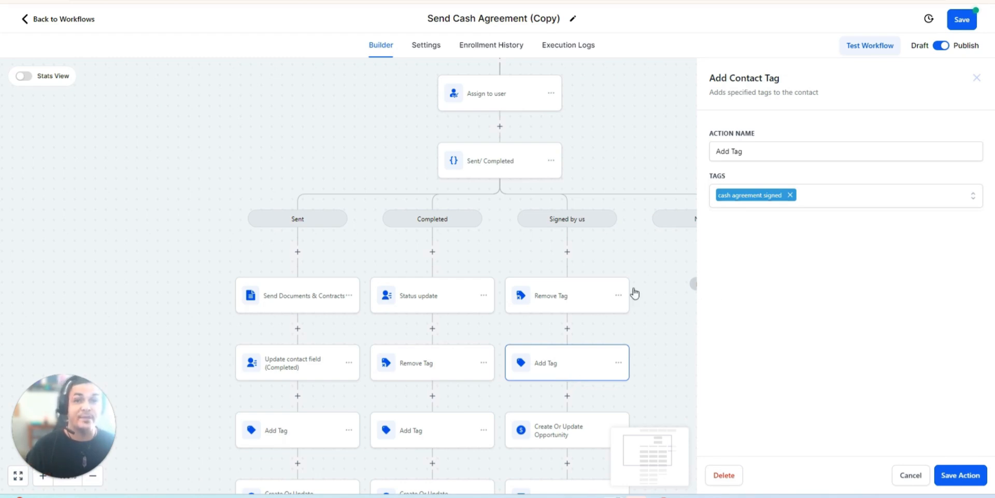
# - Review the Create Or Update Opportunity and Note actions in the Signed by us branch
pyautogui.scroll(-2, 571, 314)
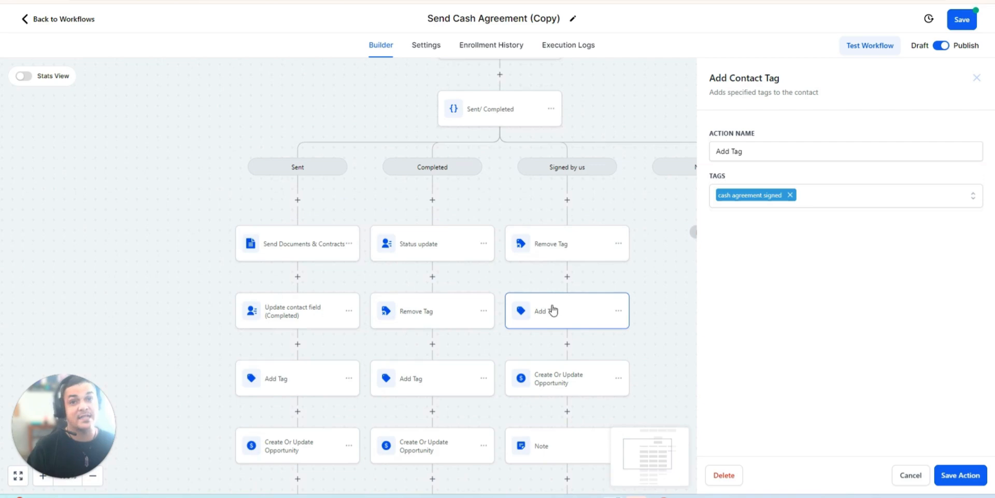
pyautogui.click(571, 384)
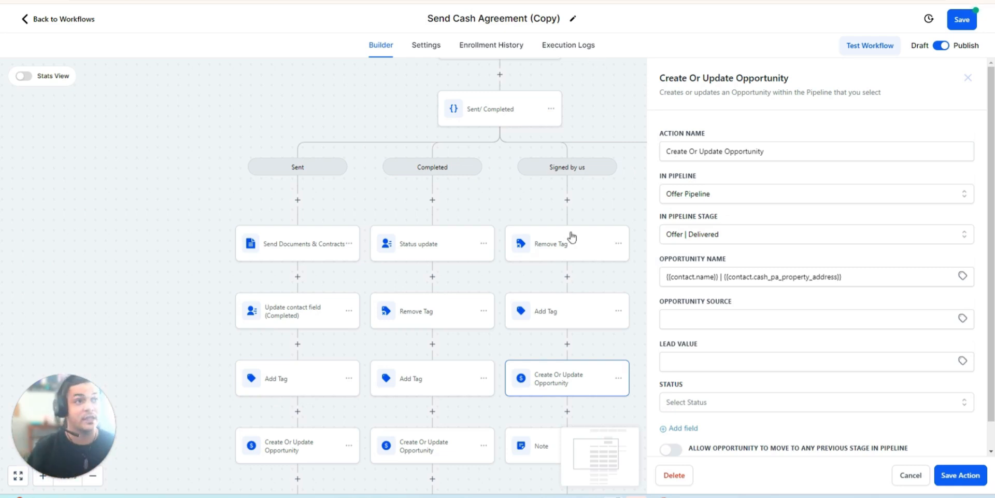
pyautogui.scroll(-1, 567, 378)
pyautogui.click(560, 390)
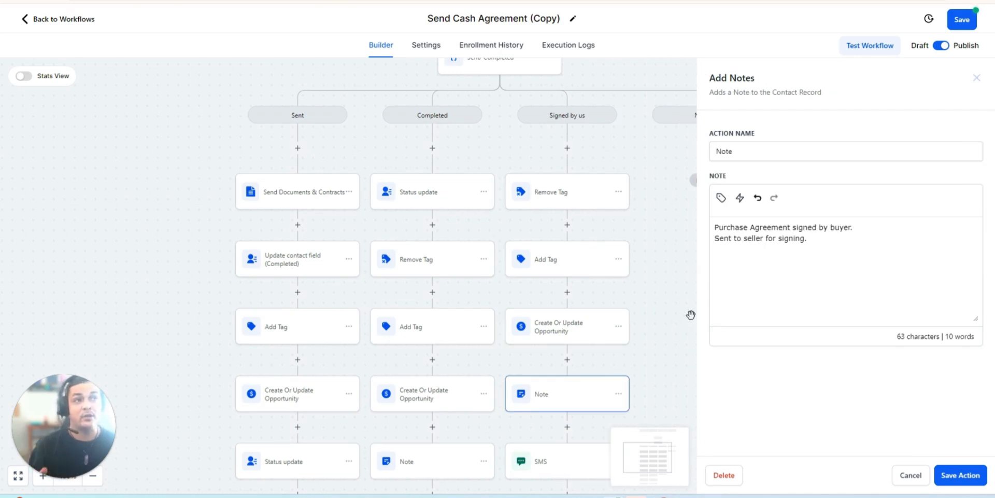
pyautogui.scroll(-1, 519, 328)
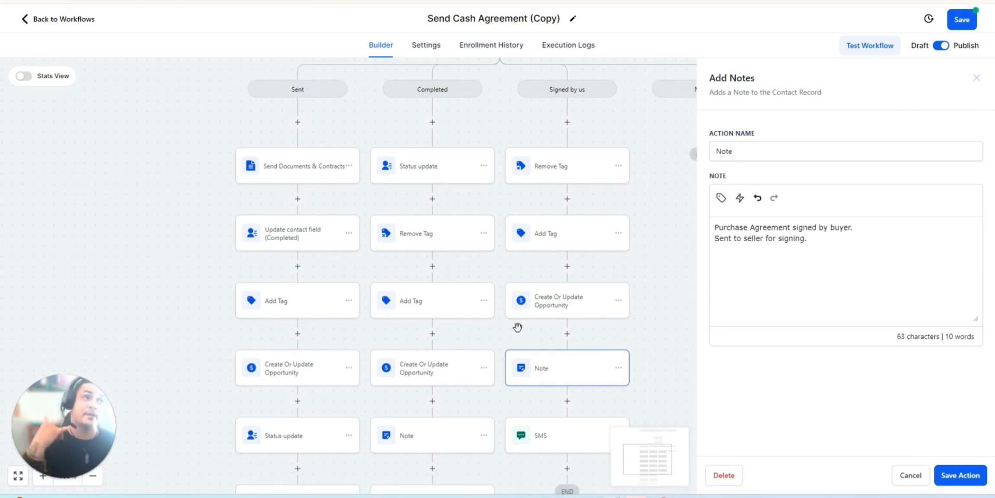
# - Review the SMS message at the end of the Signed by us branch and save the action
pyautogui.scroll(-2, 572, 375)
pyautogui.click(563, 380)
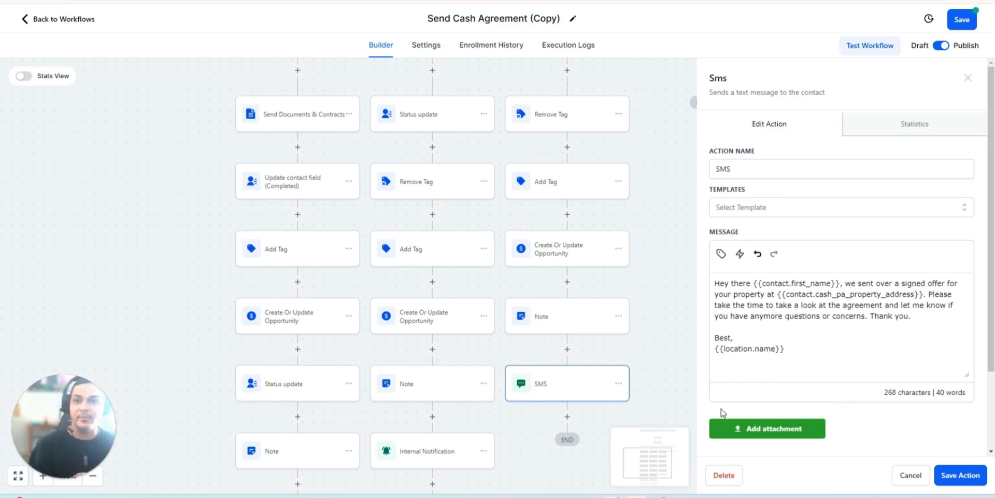
pyautogui.click(970, 478)
# - Look over the workflow from its triggers down to the actions of the Completed branch
pyautogui.scroll(3, 660, 337)
pyautogui.scroll(1, 650, 279)
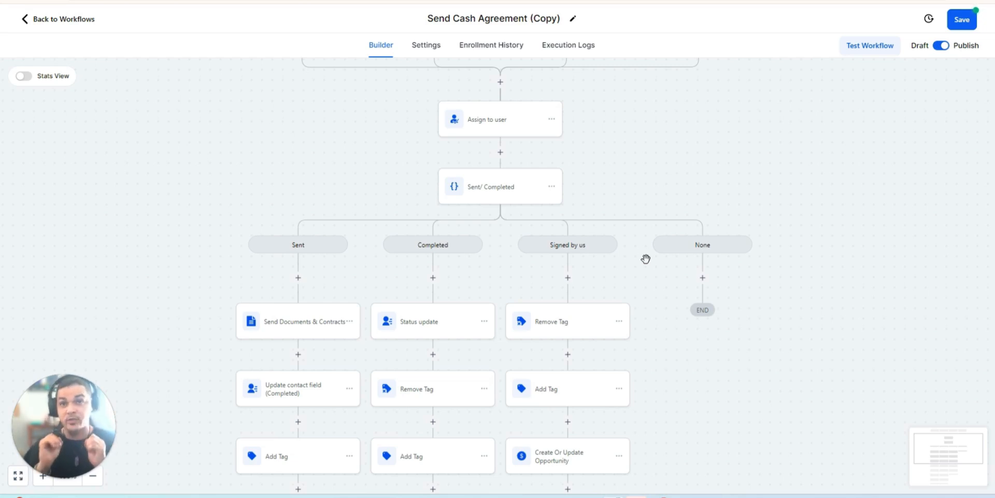
pyautogui.scroll(2, 463, 316)
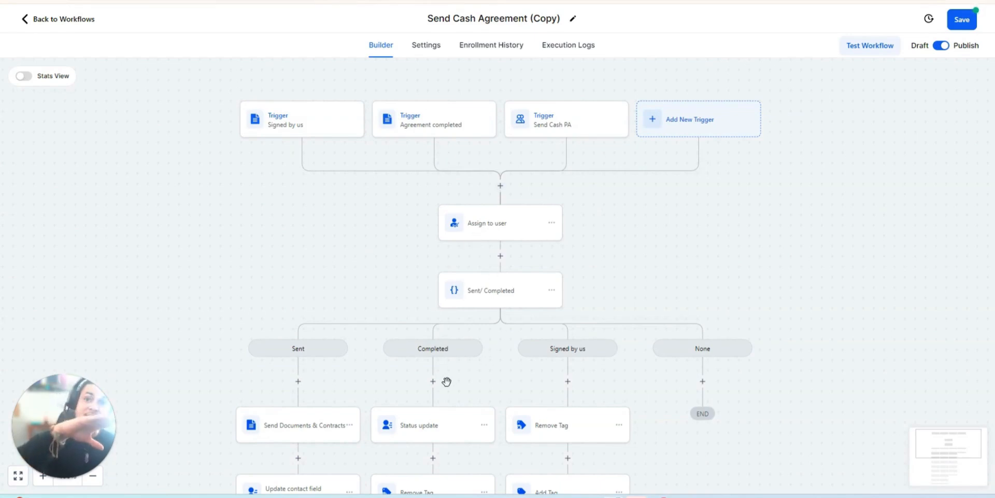
pyautogui.scroll(-1, 443, 381)
pyautogui.scroll(-3, 441, 392)
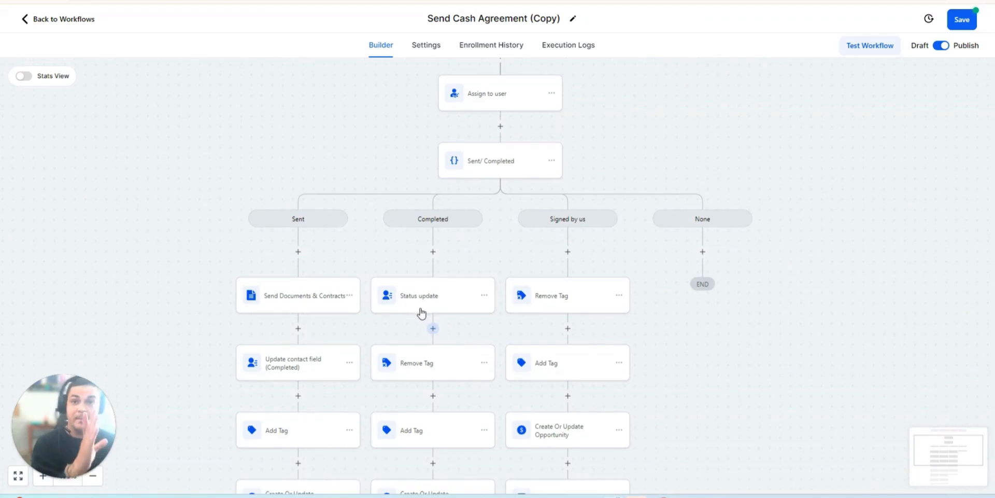
pyautogui.scroll(-1, 413, 294)
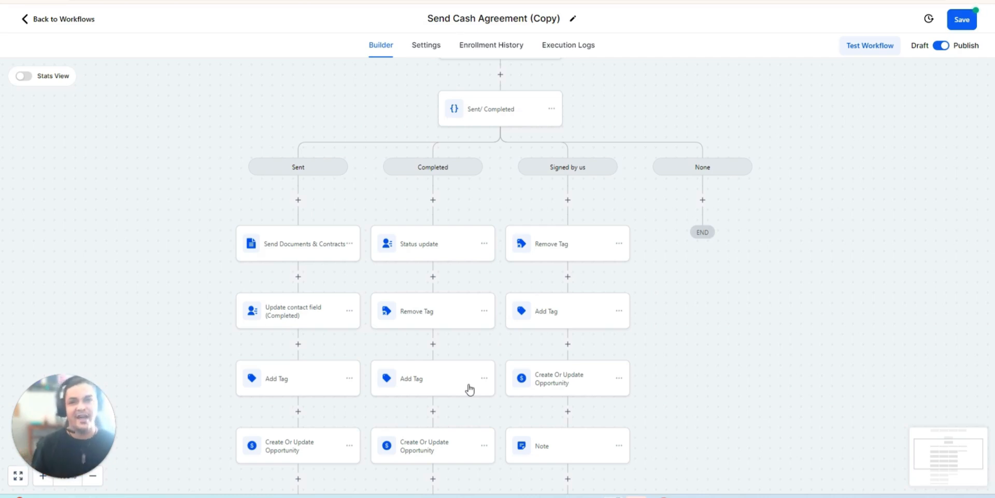
pyautogui.scroll(-1, 456, 250)
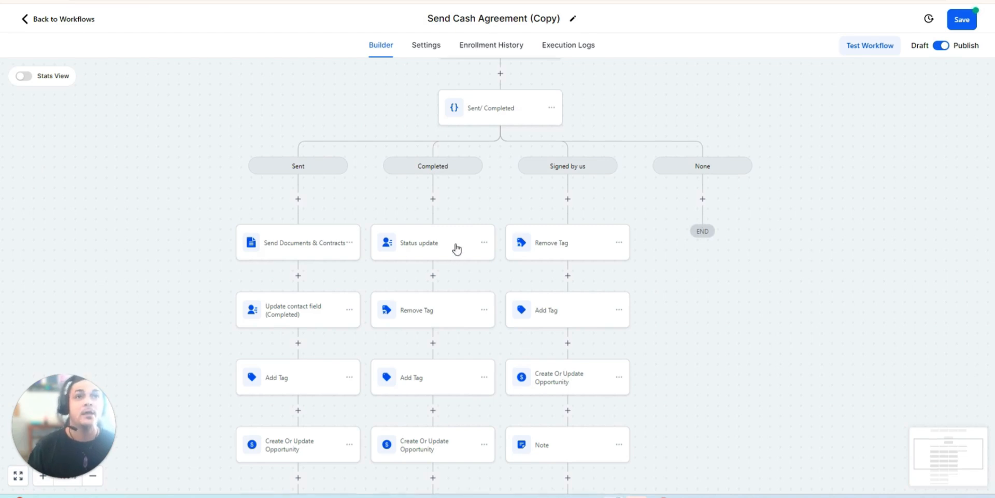
# - Review the Status update, Remove Tag, Add Tag and Create Or Update Opportunity actions in the Completed branch
pyautogui.scroll(-1, 454, 242)
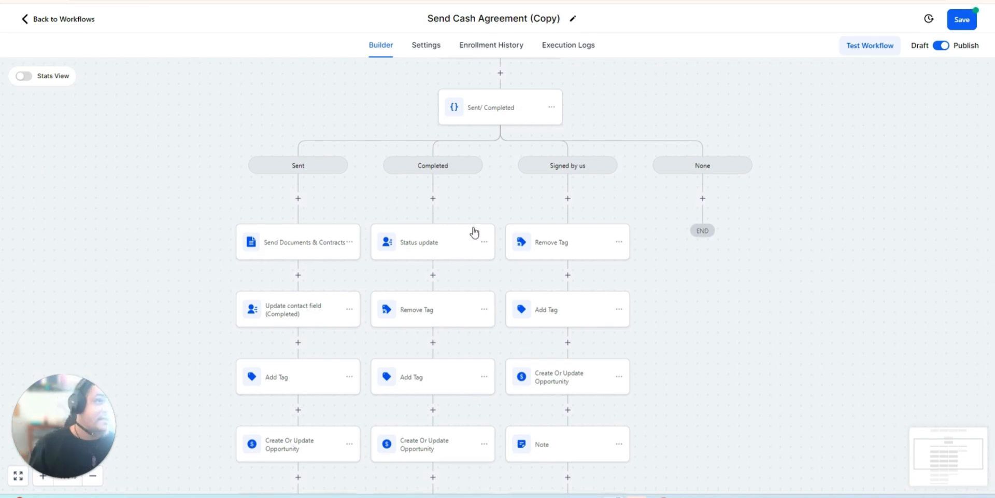
pyautogui.click(448, 249)
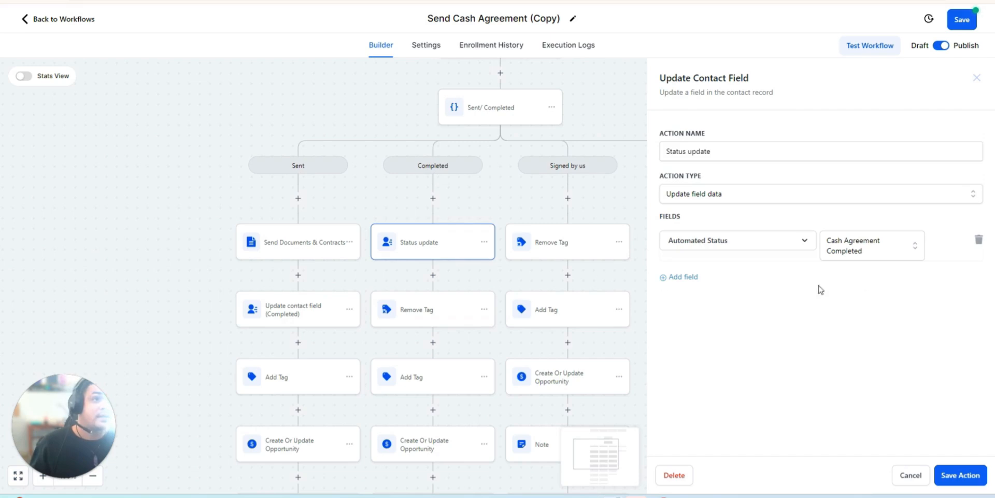
pyautogui.click(433, 314)
pyautogui.click(453, 388)
pyautogui.scroll(-1, 450, 397)
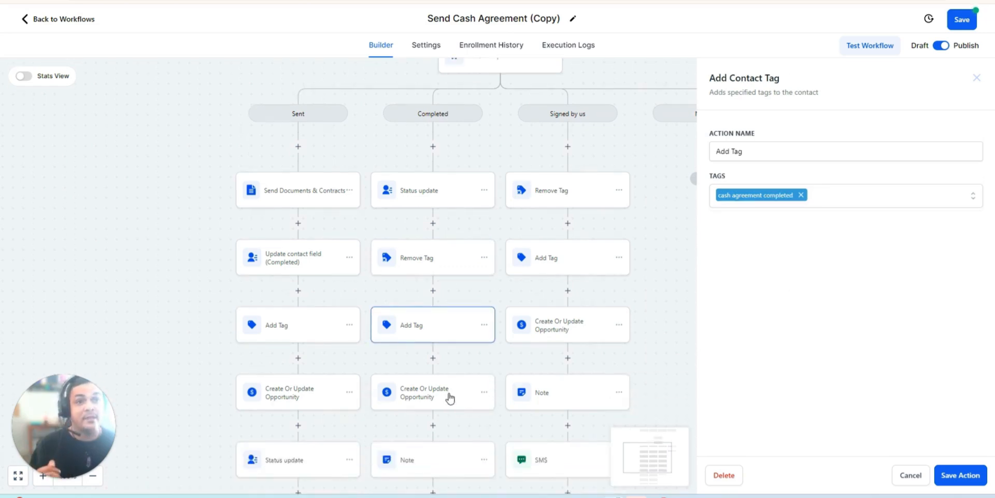
pyautogui.click(450, 397)
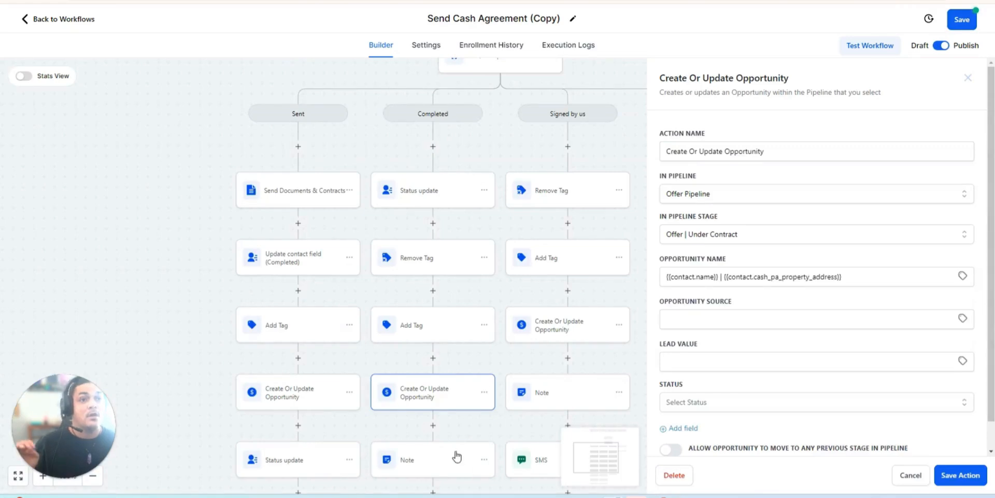
# - Delete the lines "Purchase Agreement signed by buyer." and "Sent to seller for signing." from the Completed branch's Note action
pyautogui.click(454, 458)
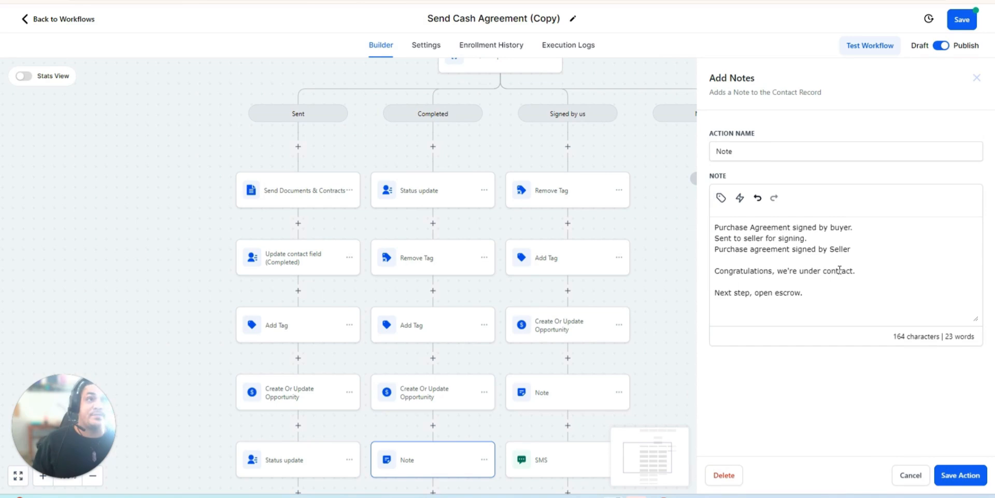
pyautogui.moveTo(815, 242); pyautogui.dragTo(699, 221)
pyautogui.press('BackSpace')
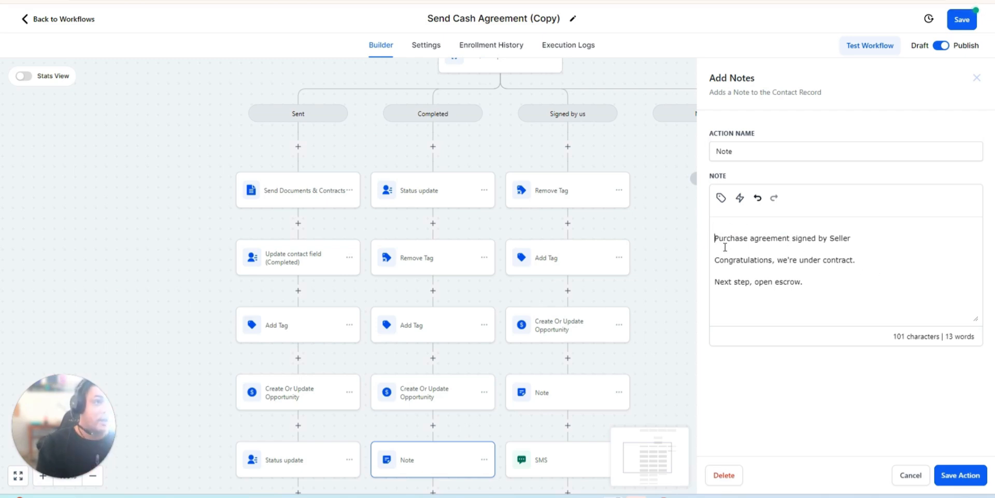
pyautogui.press('Delete')
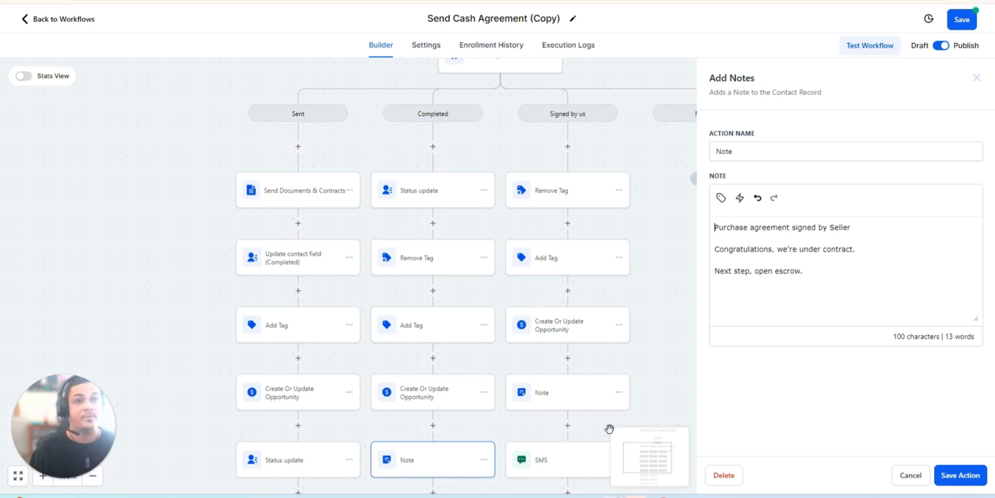
pyautogui.scroll(-1, 621, 428)
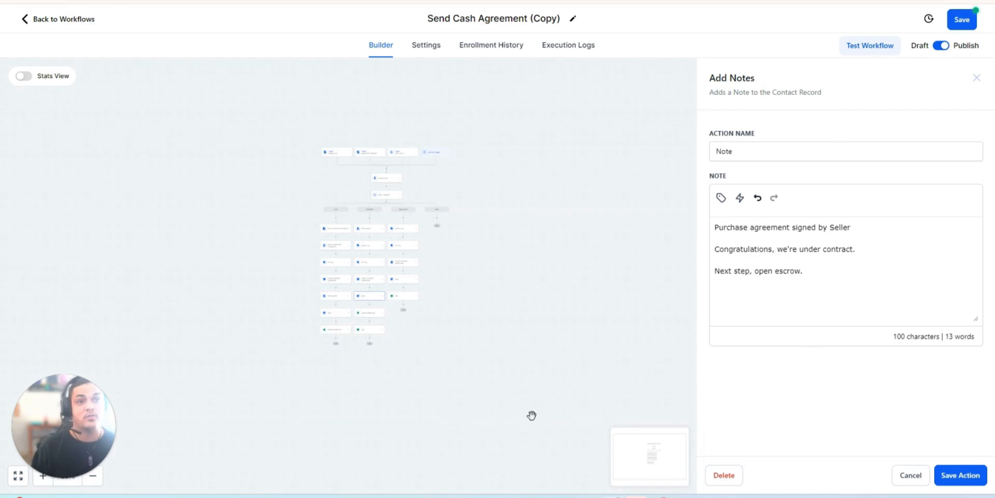
pyautogui.click(38, 479)
pyautogui.click(42, 482)
pyautogui.click(42, 481)
pyautogui.click(42, 481)
pyautogui.click(42, 481)
pyautogui.click(42, 482)
pyautogui.click(42, 482)
pyautogui.click(42, 481)
pyautogui.click(42, 481)
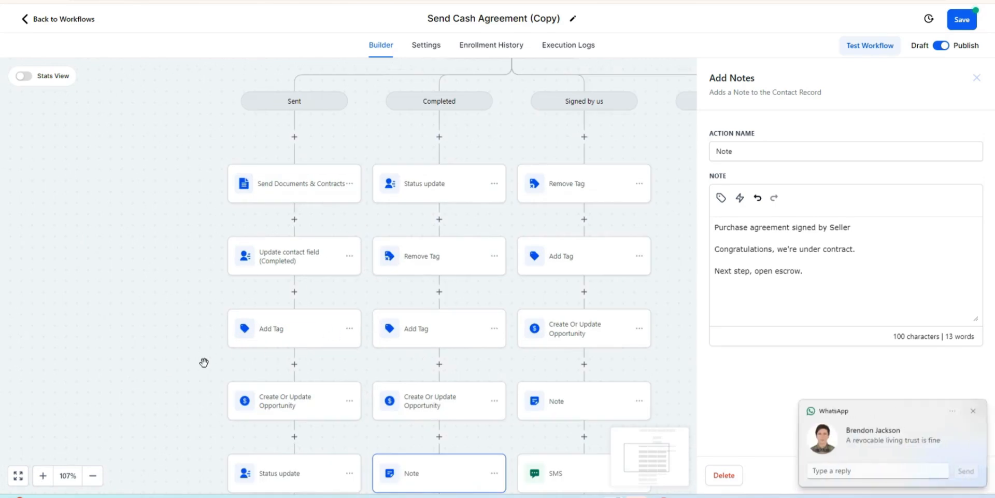
pyautogui.click(129, 380)
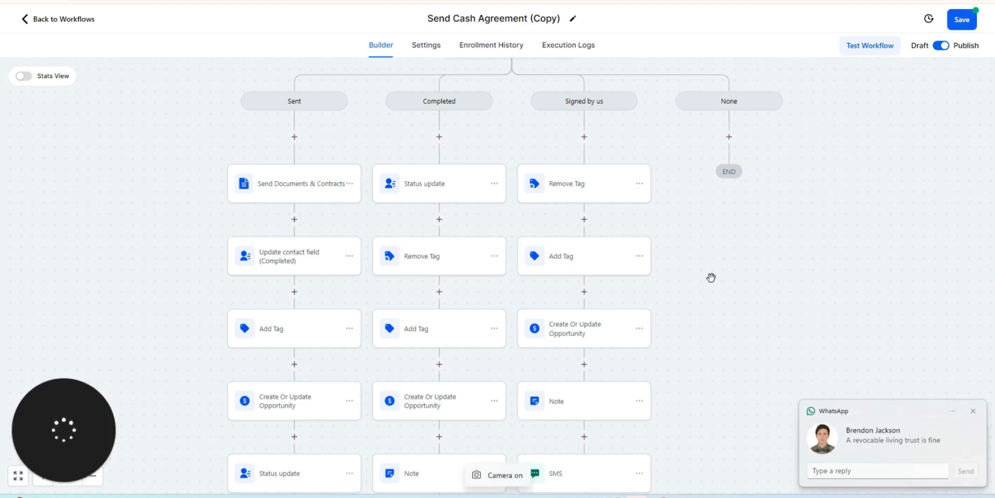
# - Review the SMS and Internal Notification actions ending the Completed branch, including the notification's recipient user types and message
pyautogui.scroll(-3, 402, 380)
pyautogui.scroll(-1, 433, 428)
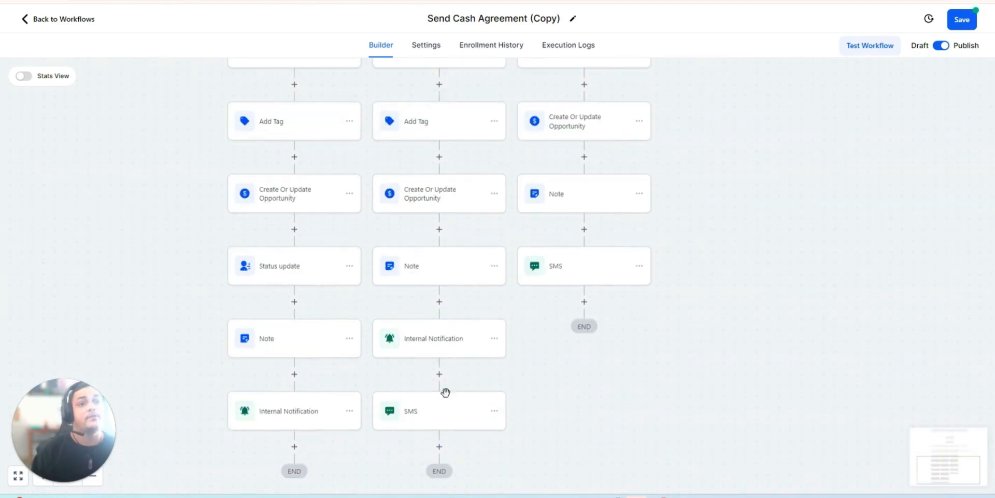
pyautogui.click(434, 415)
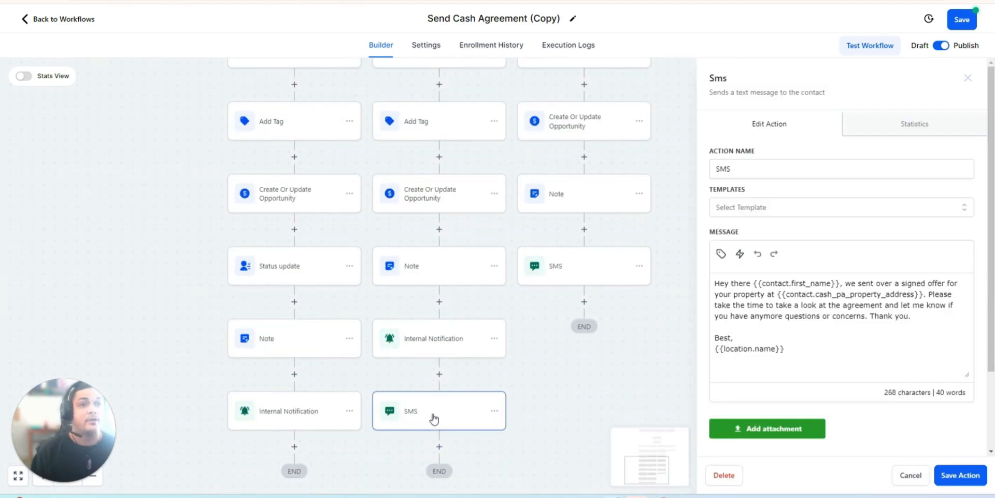
pyautogui.click(434, 343)
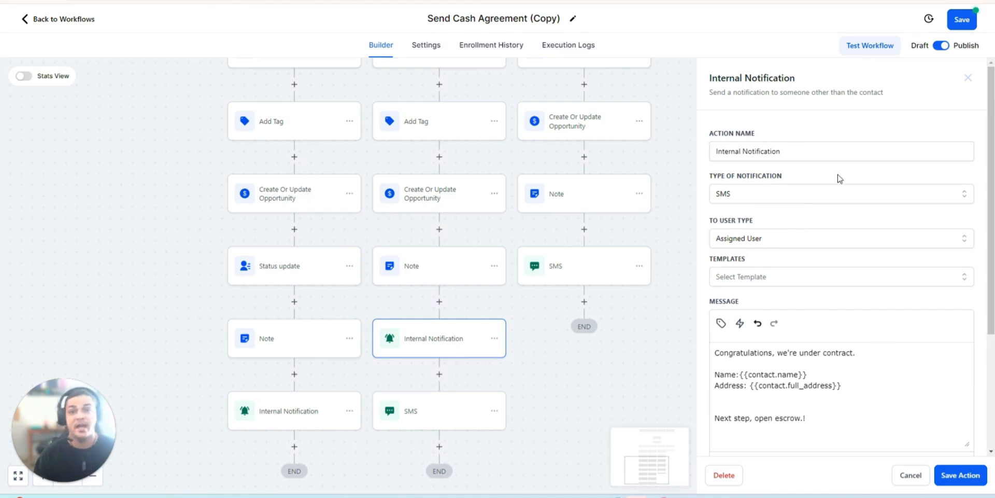
pyautogui.click(837, 241)
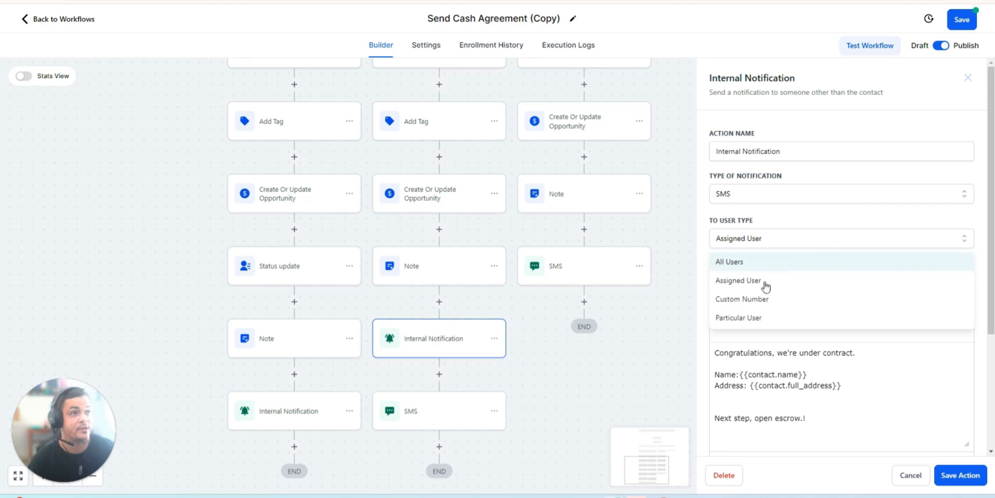
pyautogui.click(779, 212)
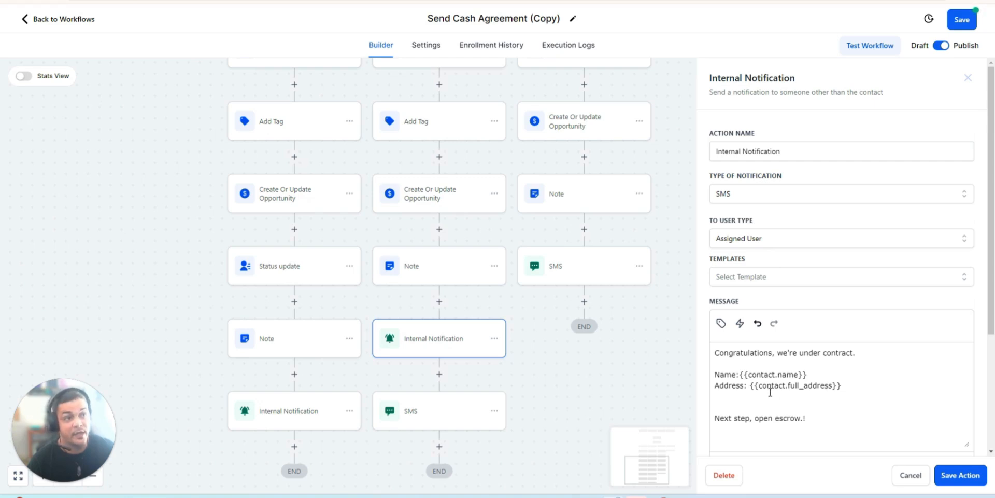
pyautogui.scroll(-1, 774, 392)
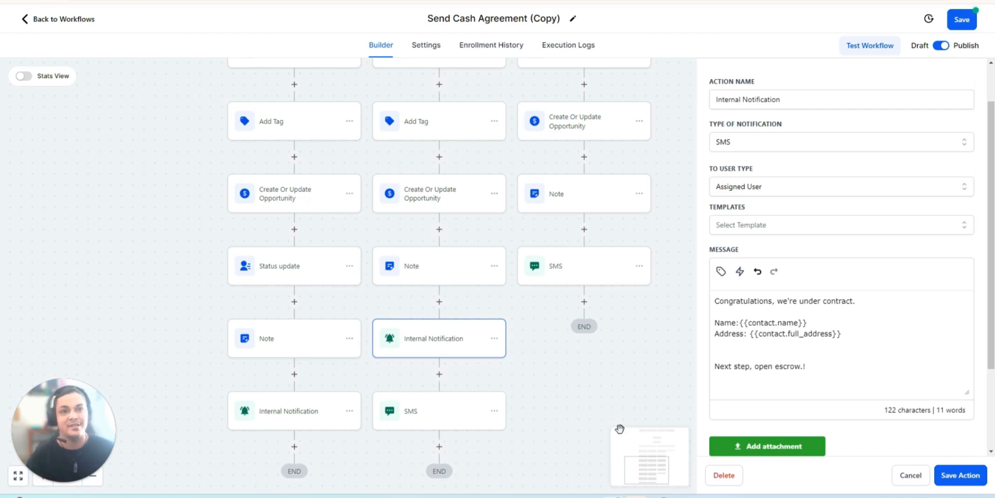
# - In the Completed branch's SMS, replace the text after the contact's first-name placeholder with "thank you for signing. We're official under agreement to purchase"
pyautogui.click(449, 426)
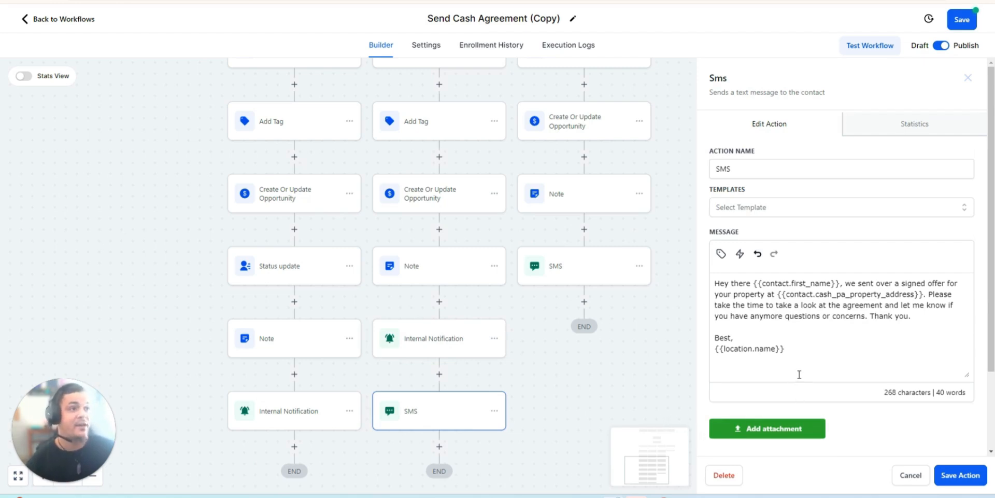
pyautogui.scroll(5, 612, 362)
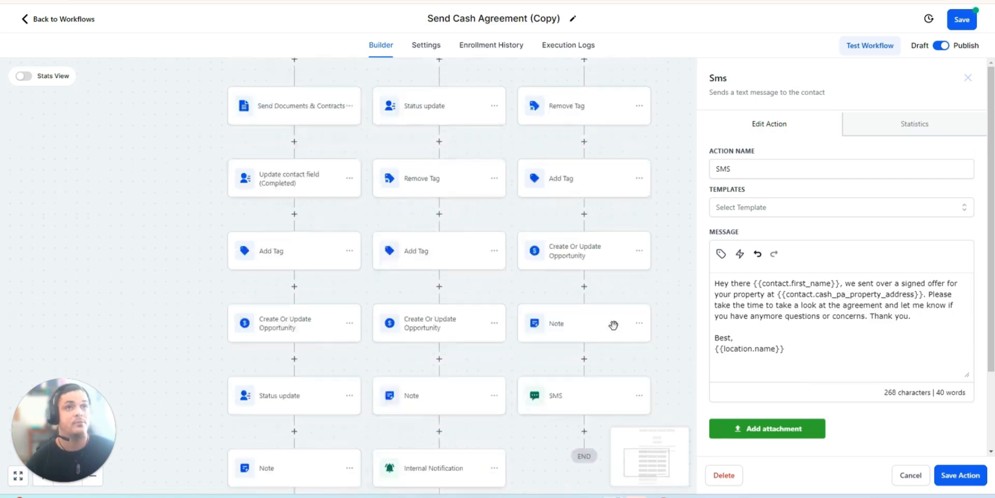
pyautogui.scroll(-2, 596, 353)
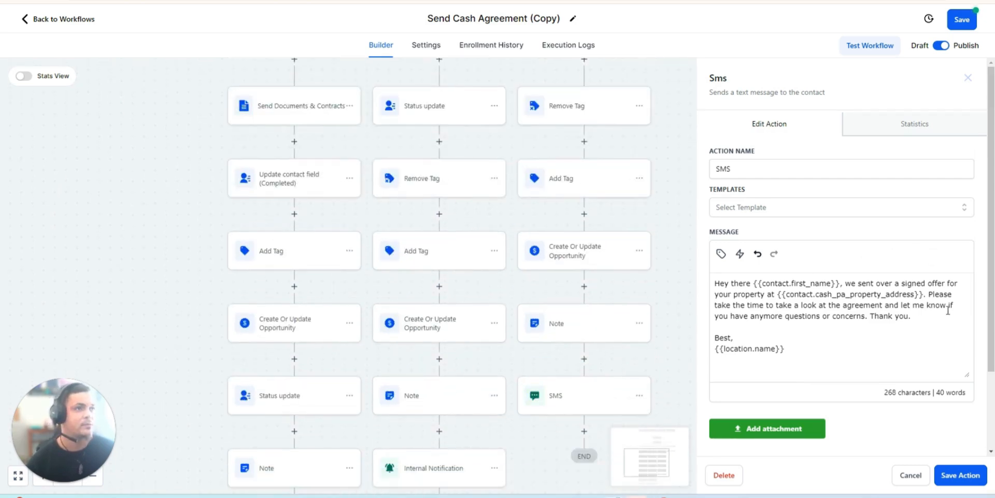
pyautogui.scroll(-1, 905, 322)
pyautogui.scroll(-2, 545, 414)
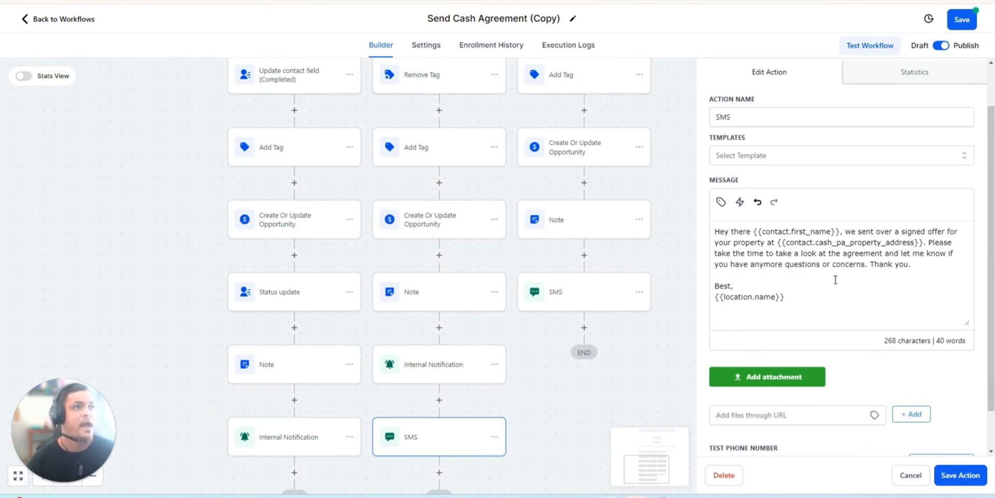
pyautogui.moveTo(933, 266); pyautogui.dragTo(845, 232)
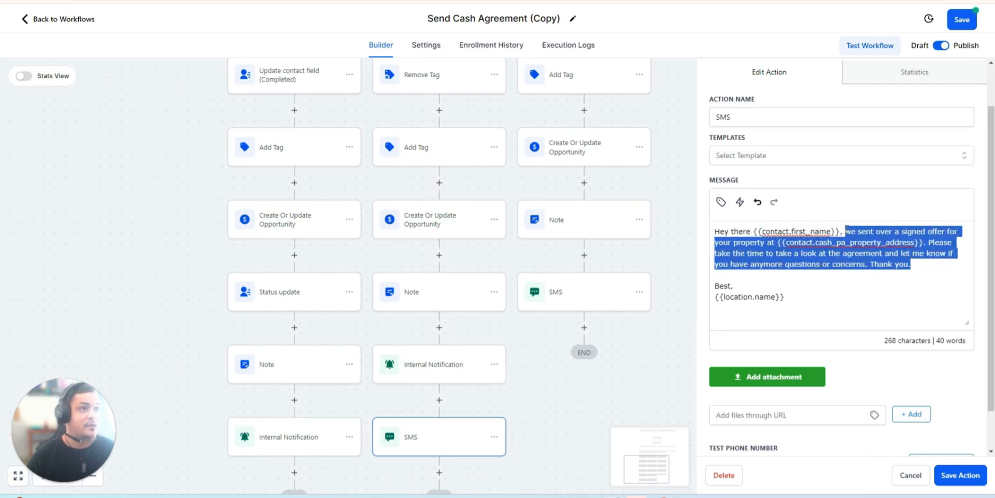
pyautogui.write('tha')
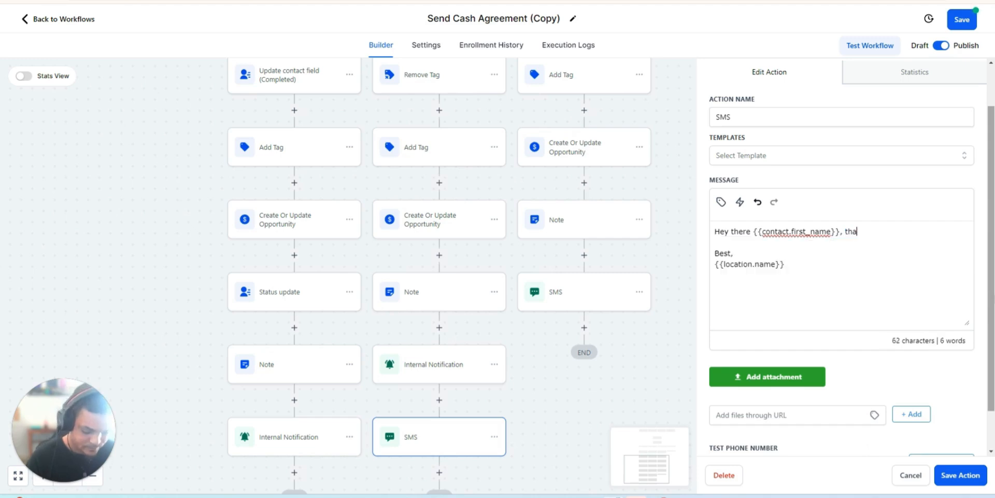
pyautogui.write('nk you for signing')
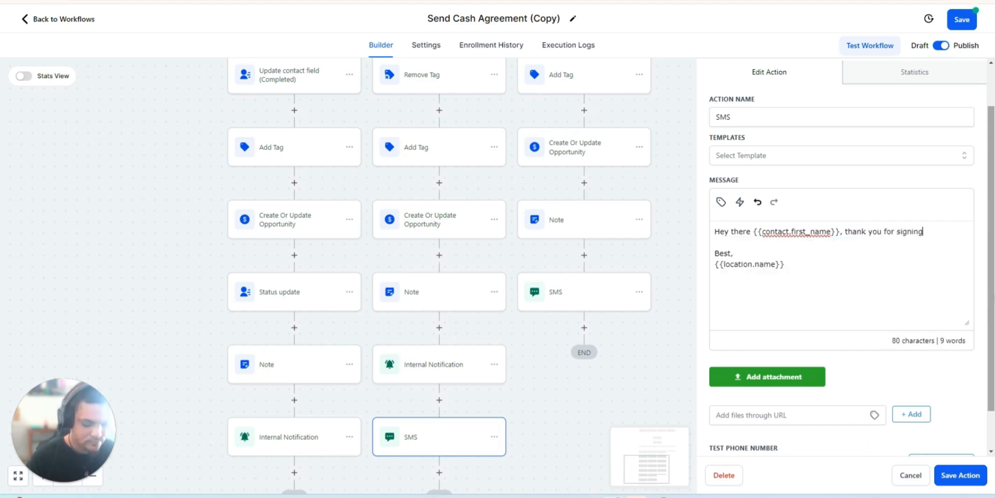
pyautogui.write(". We're off")
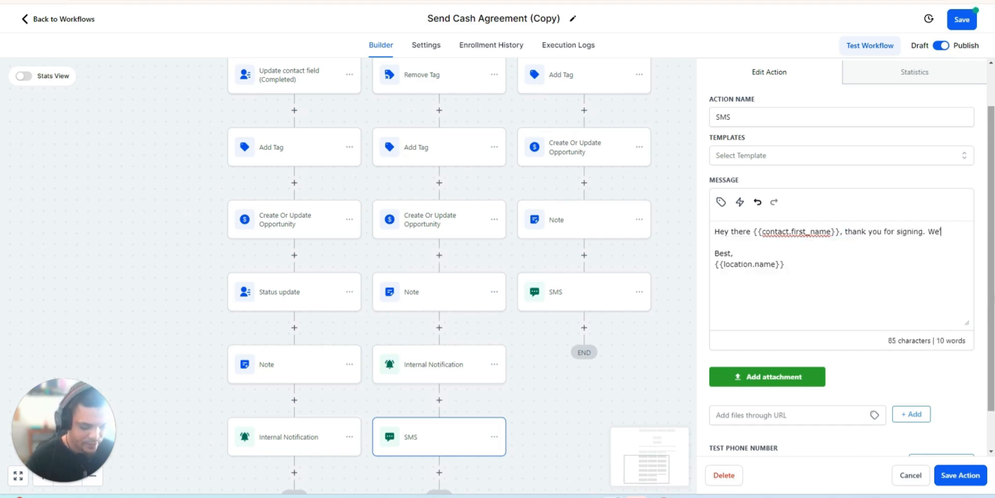
pyautogui.write('icial under')
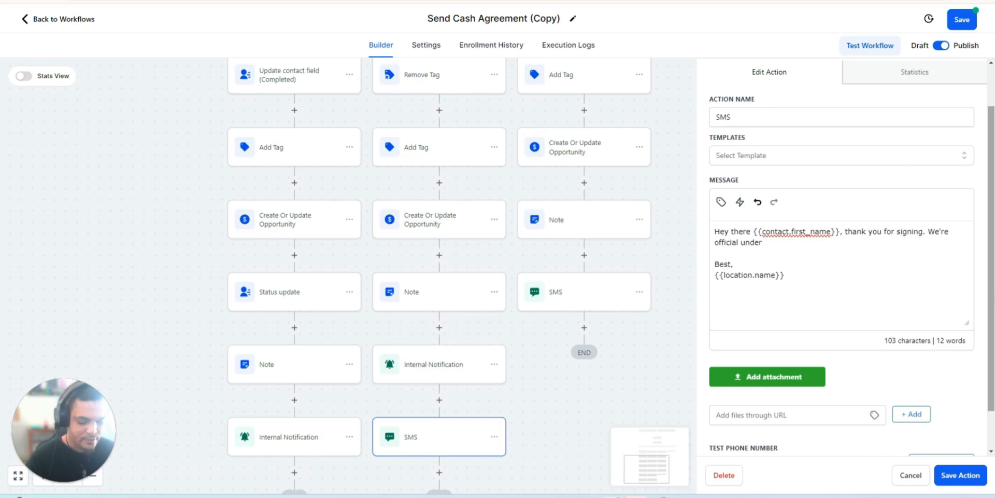
pyautogui.write(' agreetoen t')
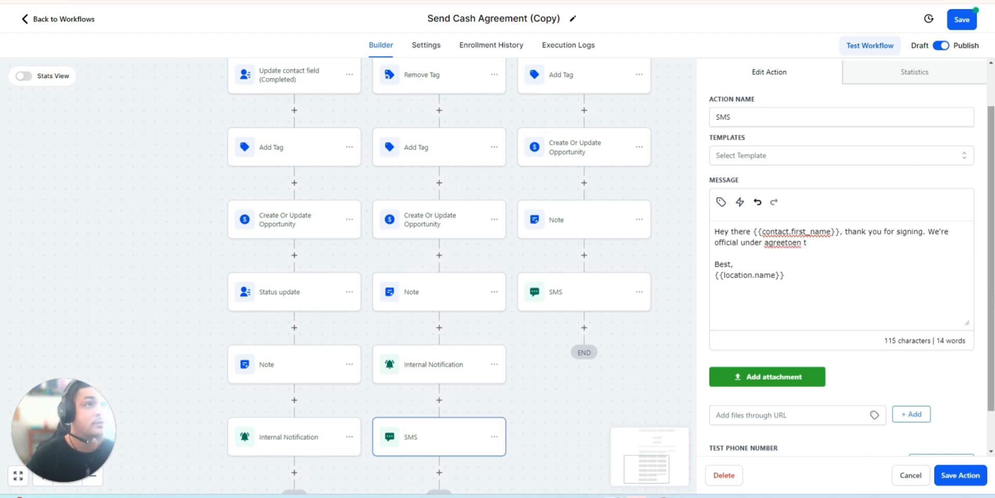
pyautogui.press('BackSpace')
pyautogui.press('BackSpace')
pyautogui.press('BackSpace')
pyautogui.press('BackSpace')
pyautogui.press('BackSpace')
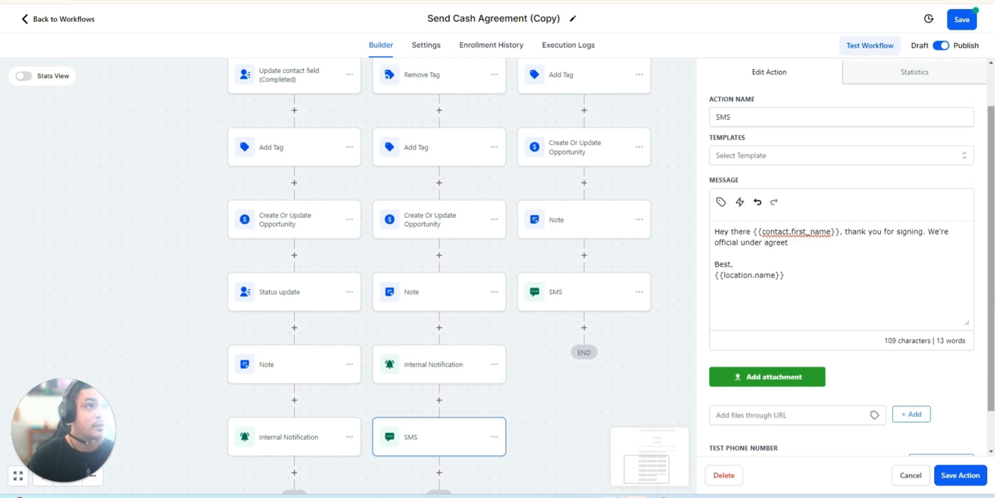
pyautogui.write('ment to purchase')
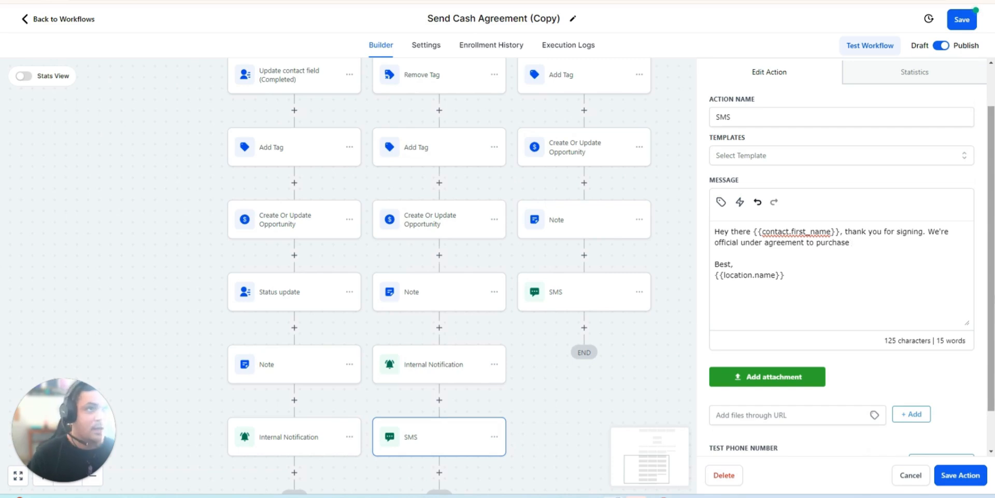
# - Insert the contact's Full Address placeholder after "purchase" in the SMS message and end the sentence with a period
pyautogui.click(721, 202)
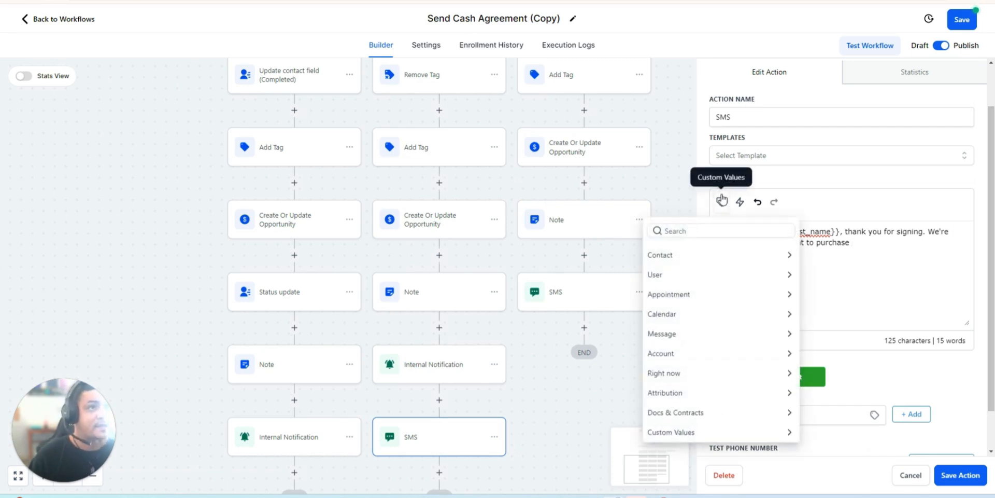
pyautogui.click(676, 256)
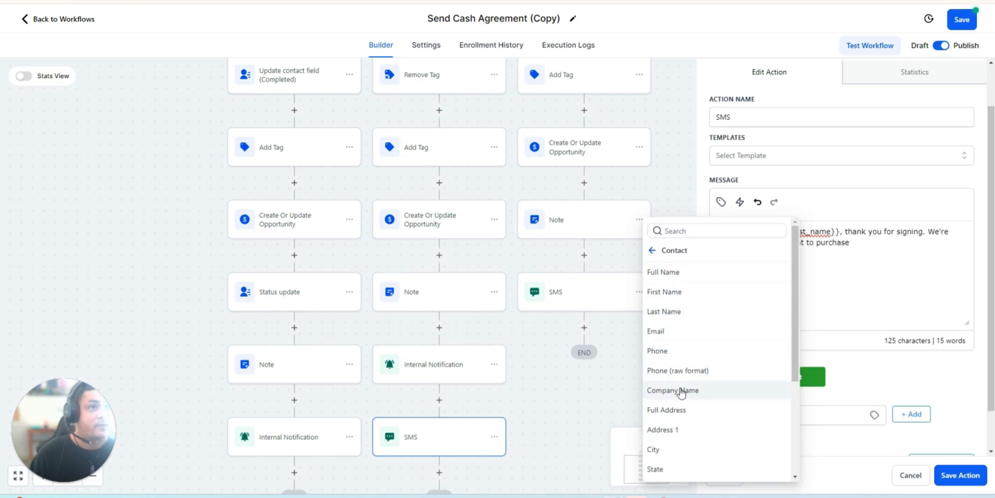
pyautogui.click(680, 411)
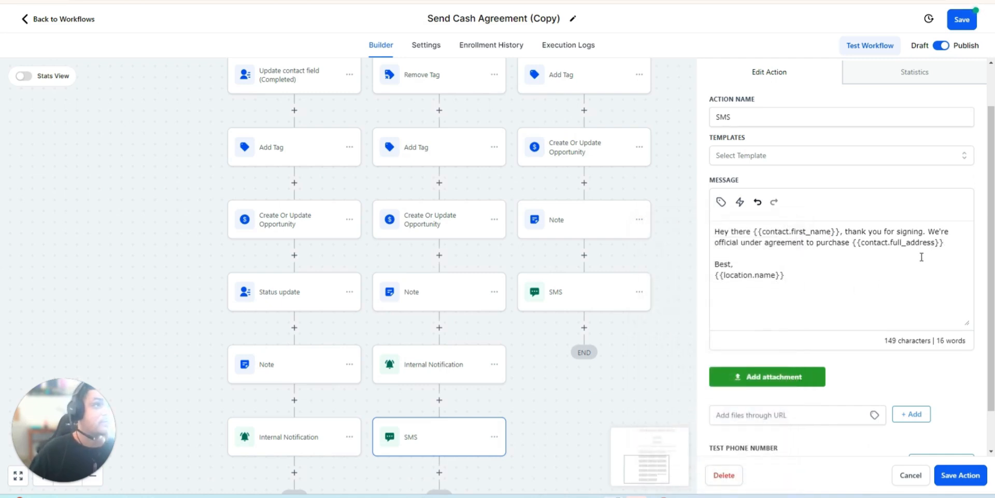
pyautogui.write('. ')
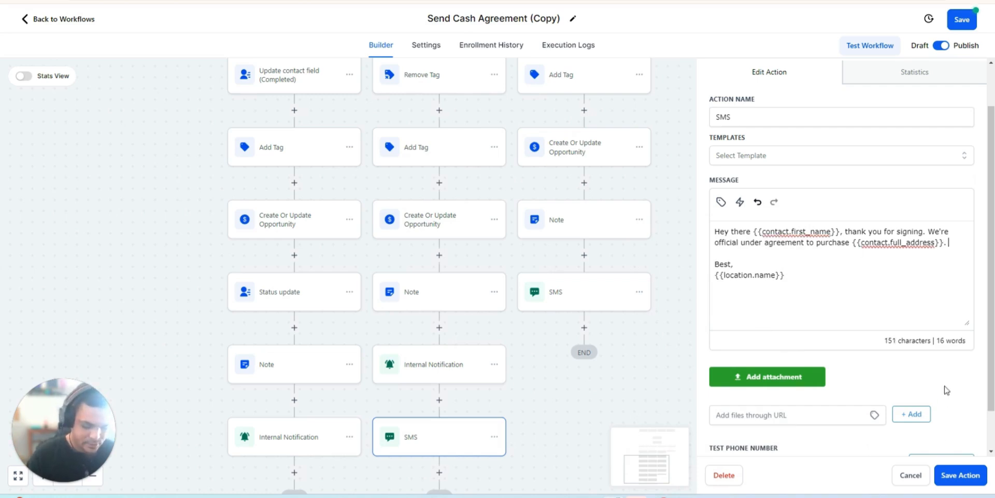
pyautogui.write('Clos')
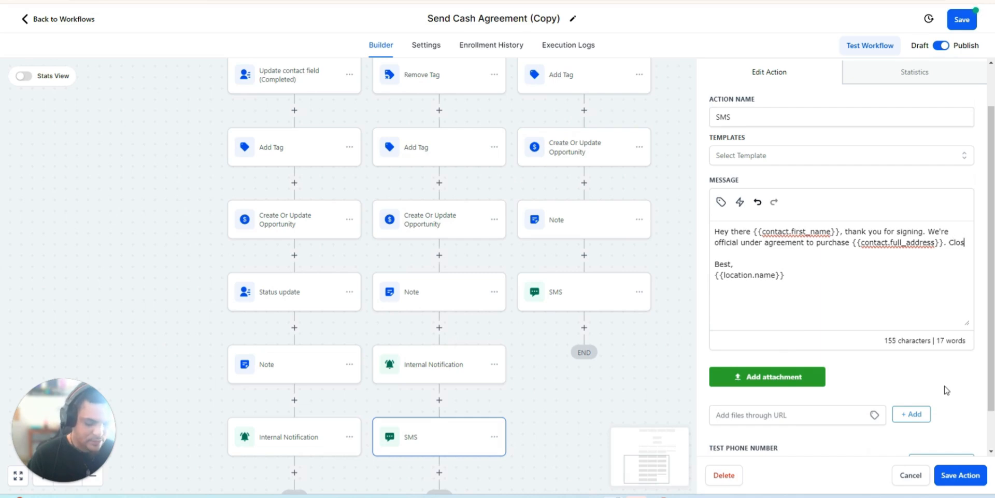
pyautogui.write('ing is set for')
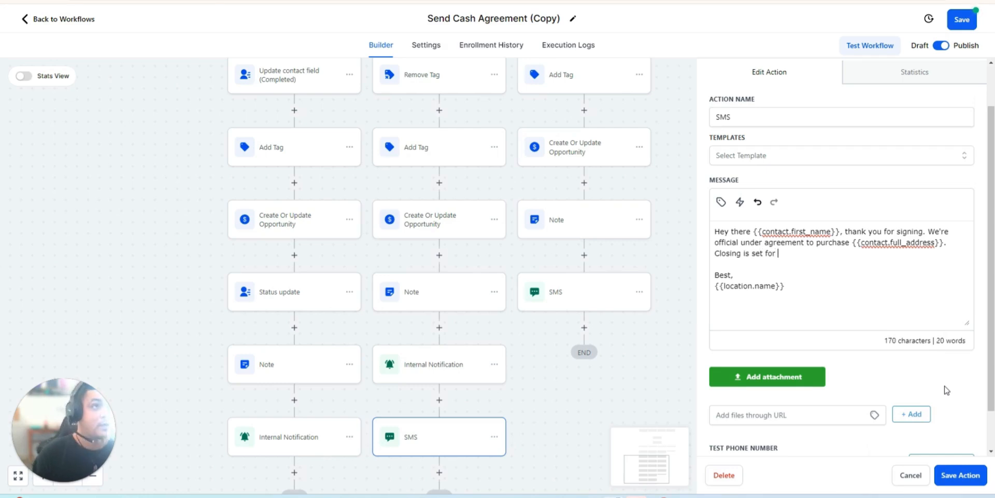
# - Add "Closing is set for" to the Completed branch's SMS message, followed by the Cash PA: Close Of Escrow placeholder and a period
pyautogui.click(721, 201)
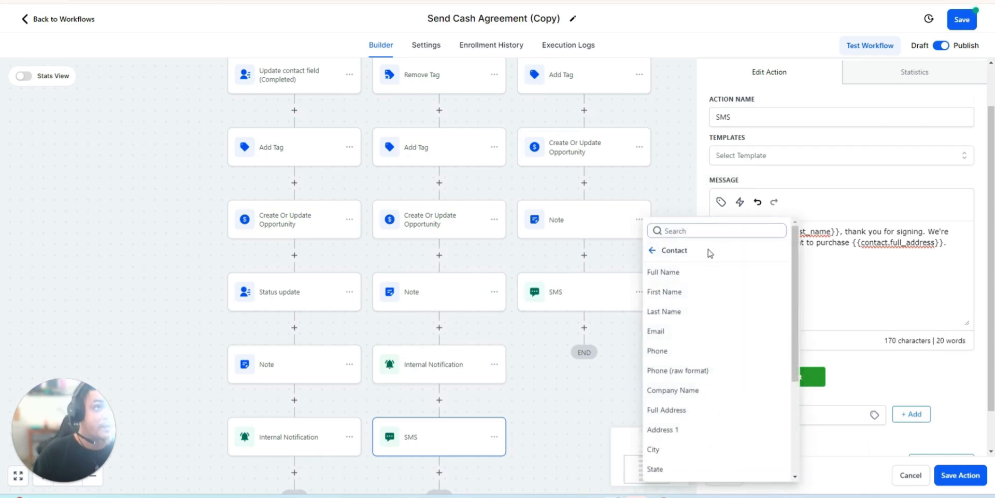
pyautogui.click(707, 230)
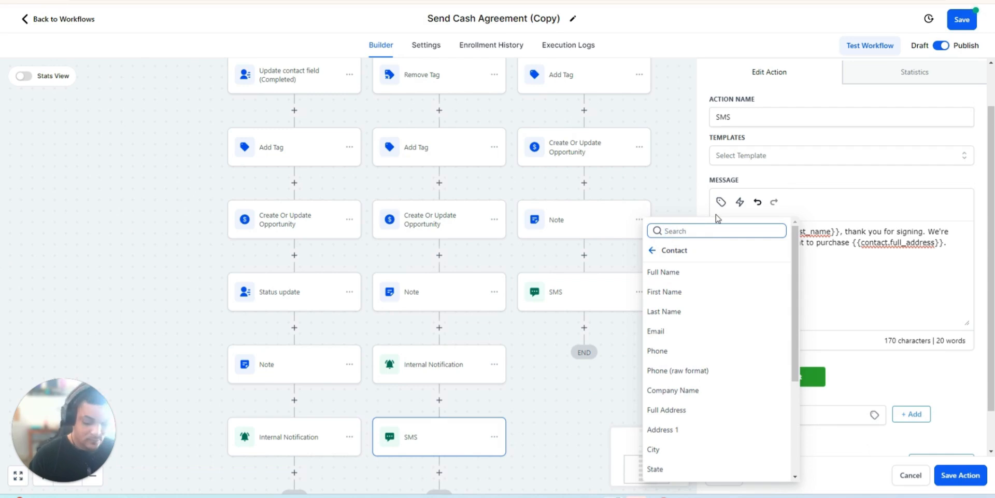
pyautogui.write('cash ')
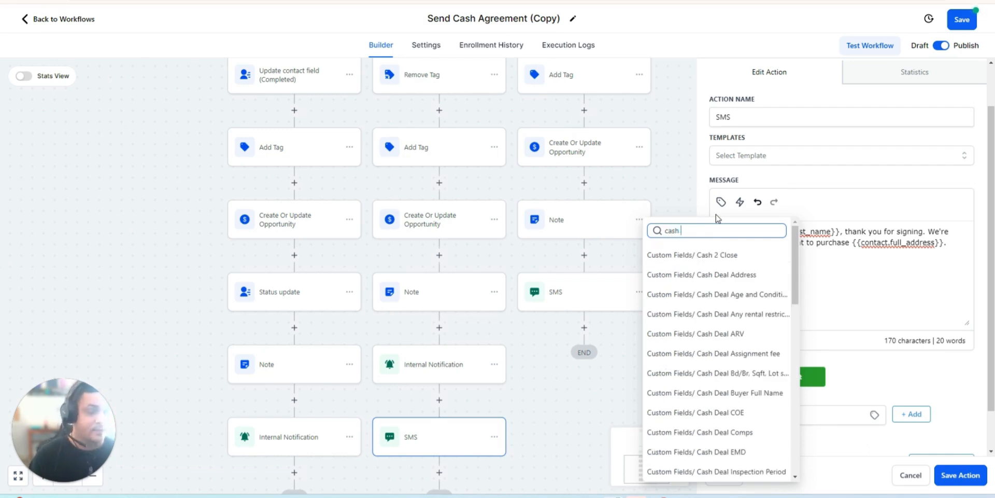
pyautogui.write('pa')
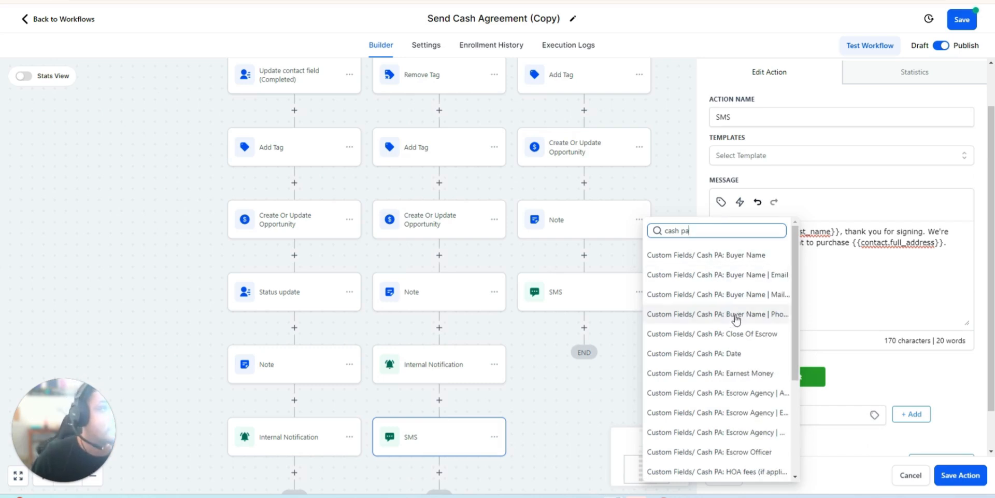
pyautogui.click(733, 336)
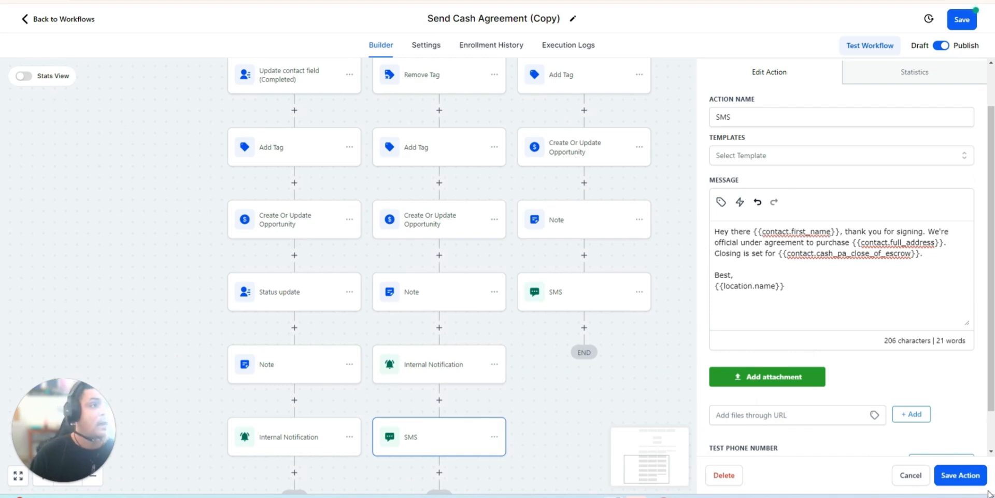
# - Save the edited SMS action and save the workflow
pyautogui.click(963, 480)
pyautogui.scroll(-2, 436, 323)
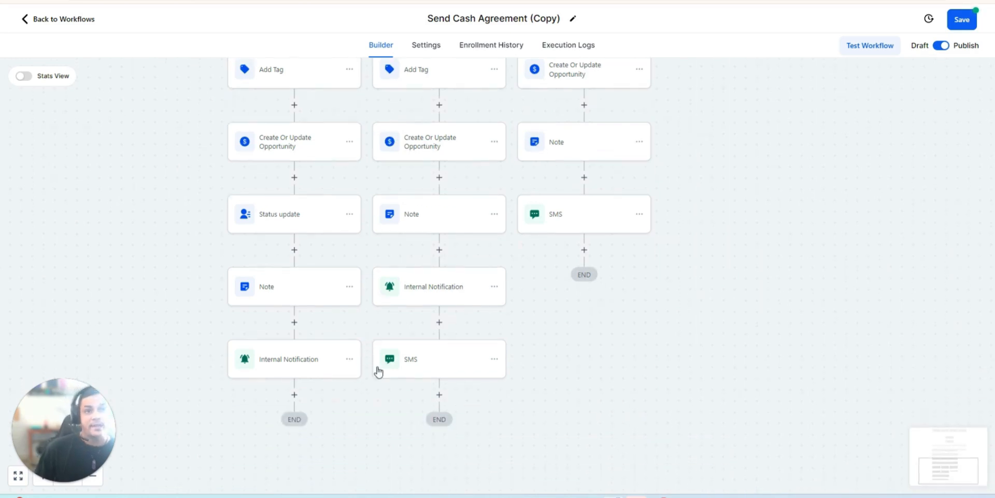
pyautogui.click(964, 21)
pyautogui.scroll(12, 459, 311)
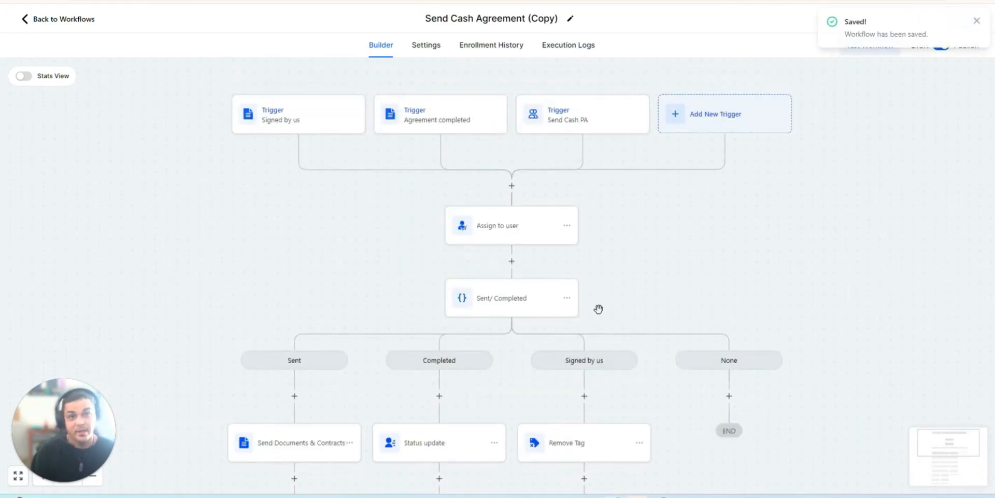
# - Review the Sent branch's Send Documents & Contracts and Update contact field (Completed) actions, checking the sender, template and field settings
pyautogui.scroll(-4, 611, 337)
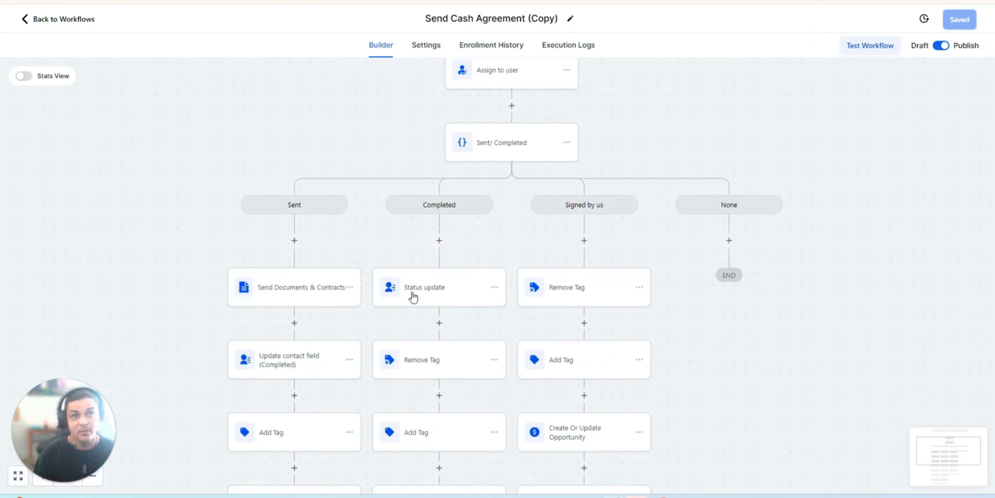
pyautogui.scroll(-4, 433, 307)
pyautogui.scroll(2, 409, 286)
pyautogui.click(278, 196)
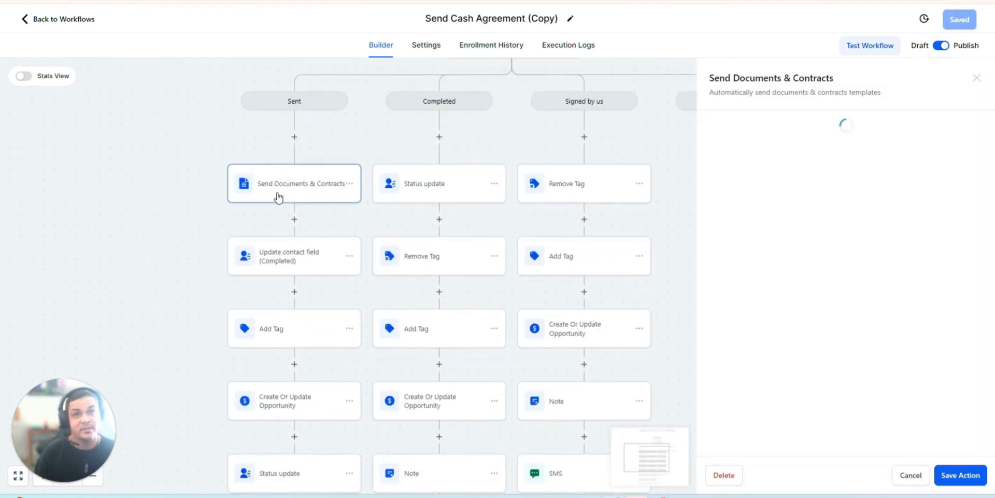
pyautogui.scroll(2, 340, 187)
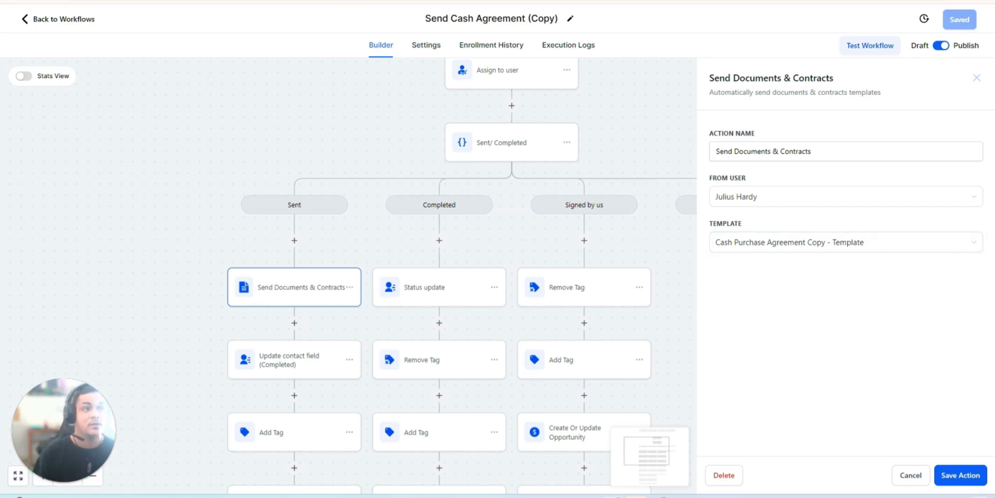
pyautogui.click(959, 474)
pyautogui.scroll(-1, 358, 360)
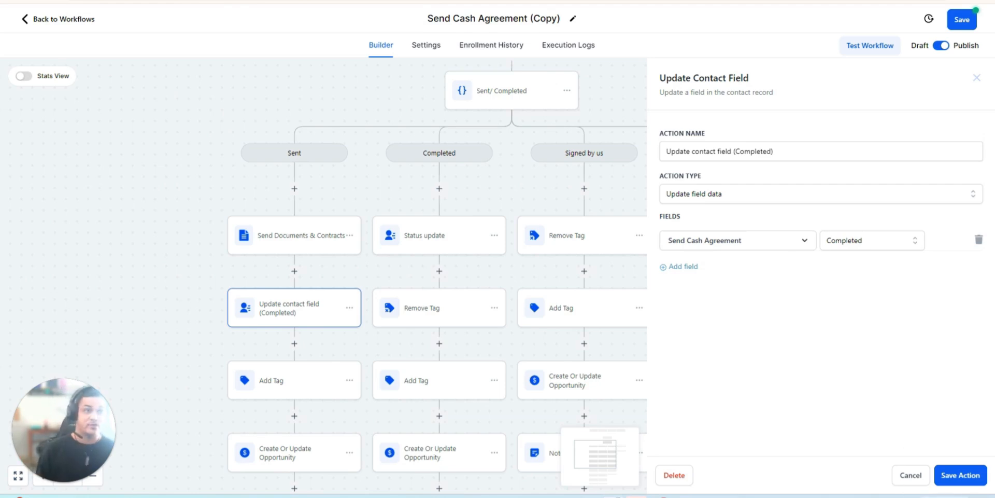
pyautogui.click(981, 483)
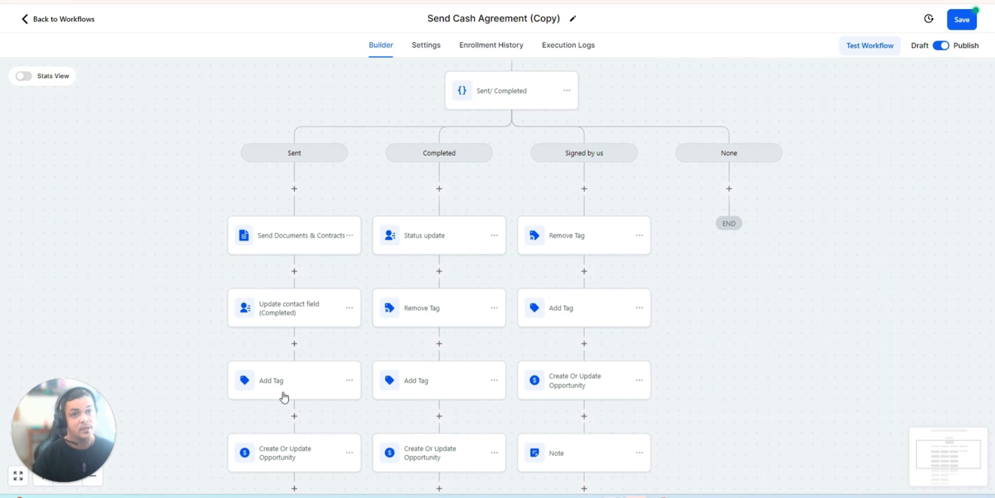
# - Review the Sent branch's Add Tag and Create Or Update Opportunity actions, including the tag, pipeline stage, opportunity name and duplicate settings
pyautogui.click(306, 384)
pyautogui.scroll(-2, 303, 371)
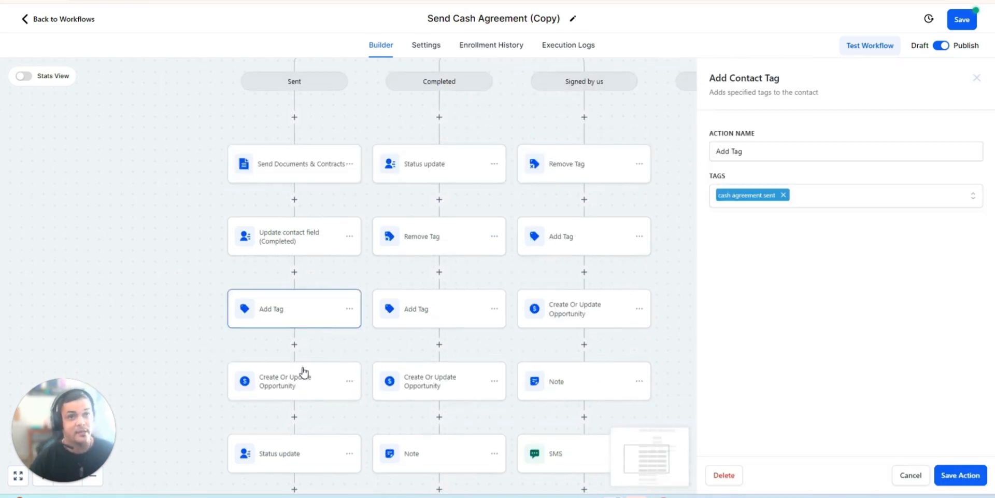
pyautogui.click(307, 390)
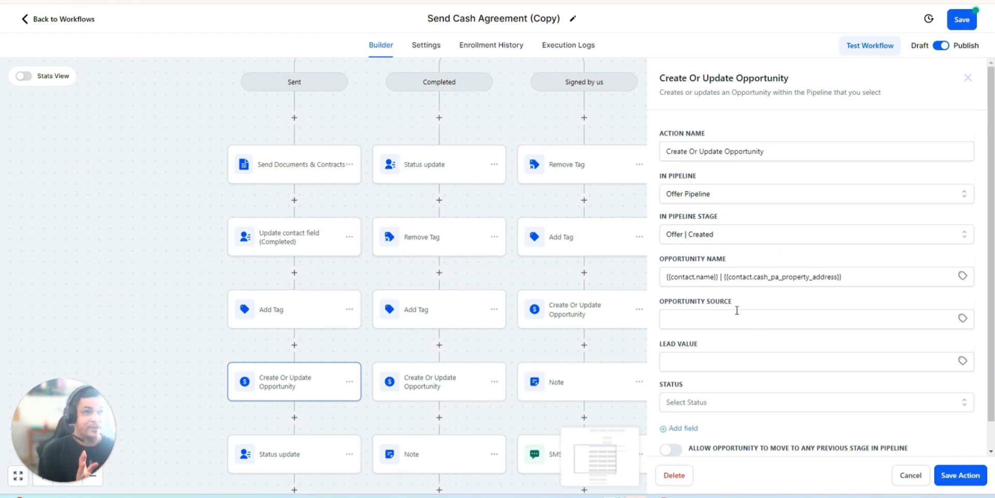
pyautogui.scroll(-1, 739, 313)
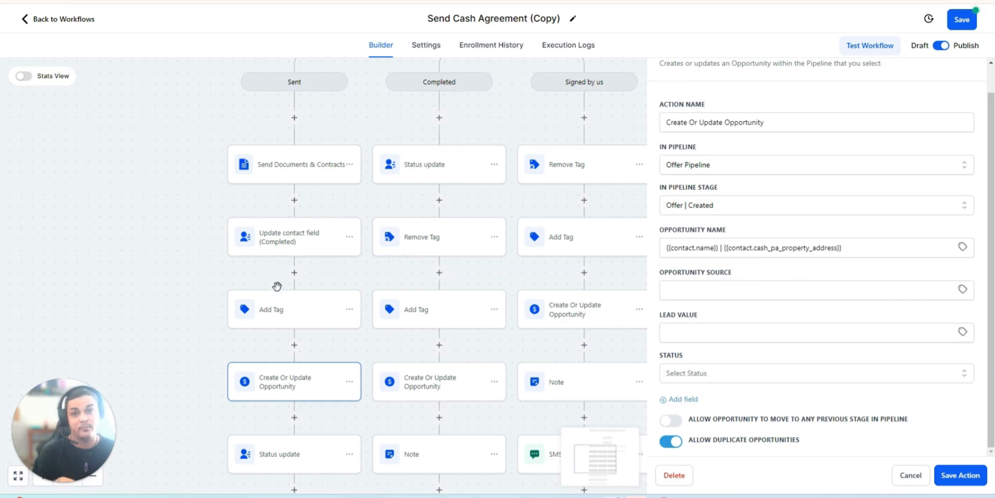
pyautogui.scroll(-1, 288, 316)
pyautogui.scroll(-1, 311, 372)
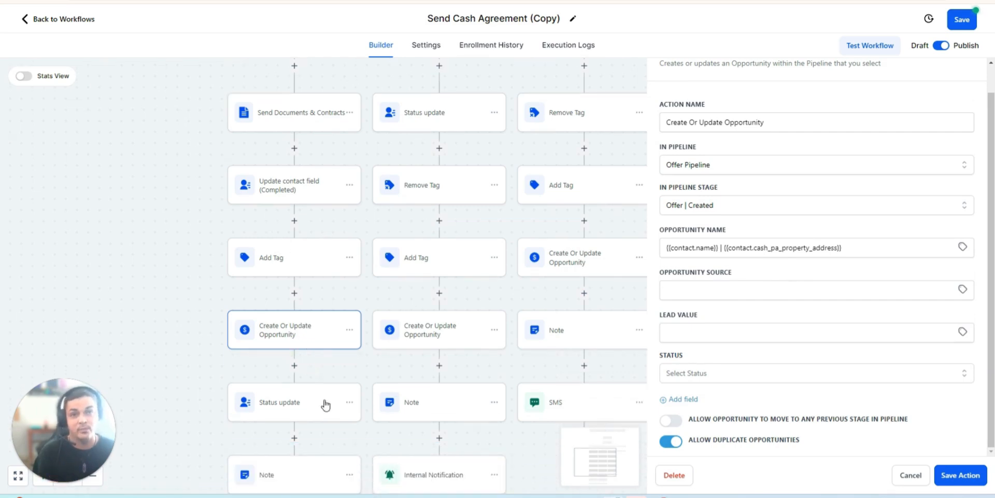
# - Examine the Automated Status choices in the Sent branch's Status update action, especially the cash agreement statuses, and save the action as it is
pyautogui.click(290, 409)
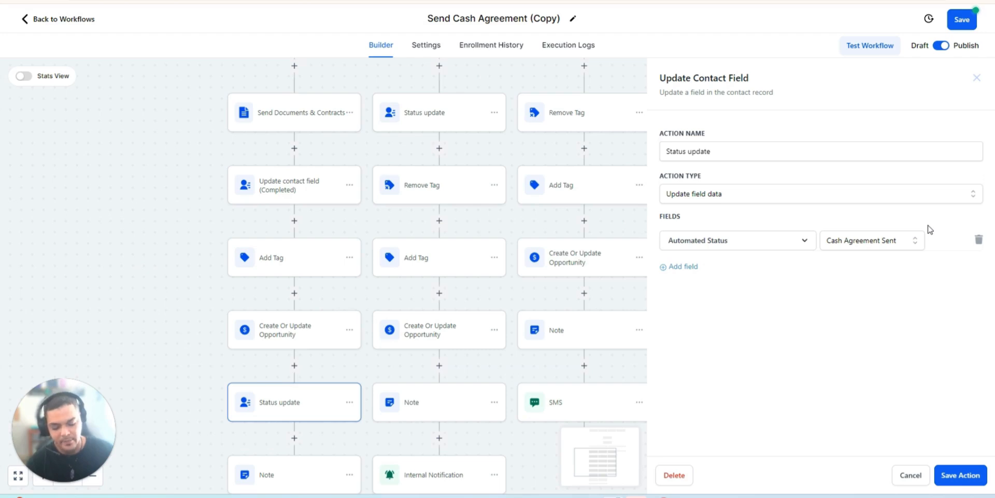
pyautogui.click(889, 249)
pyautogui.scroll(-2, 877, 304)
pyautogui.scroll(-5, 876, 303)
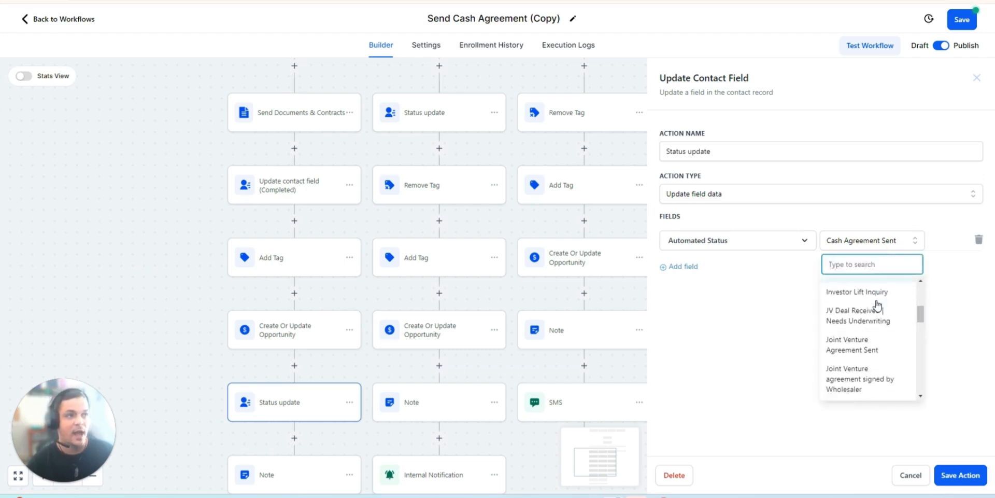
pyautogui.scroll(-8, 878, 357)
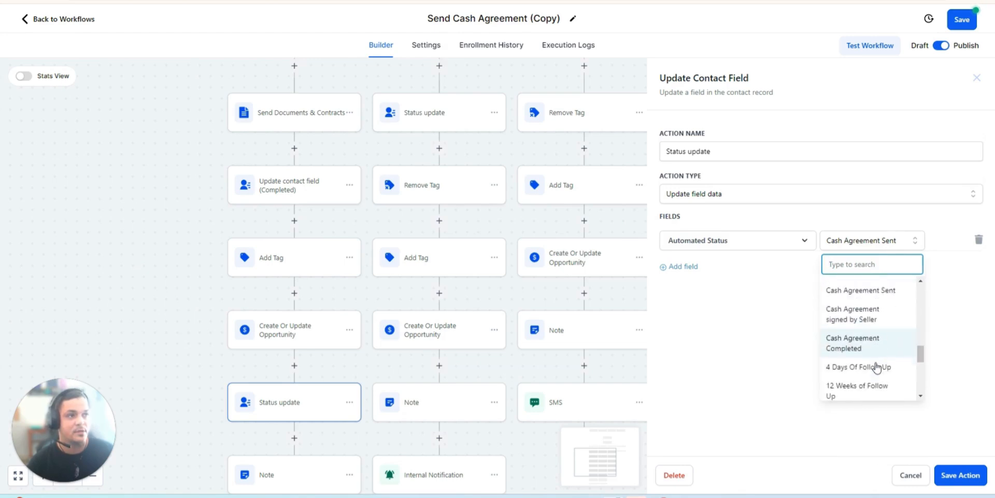
pyautogui.scroll(15, 882, 384)
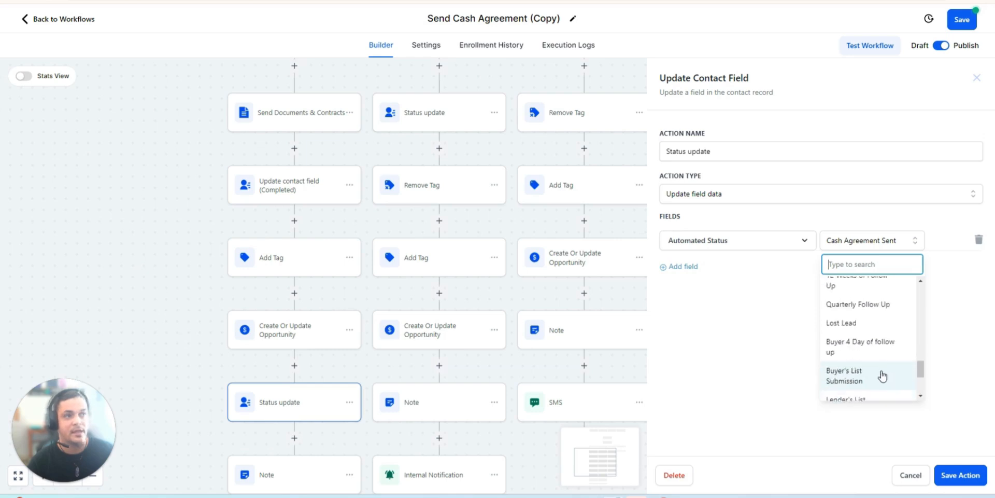
pyautogui.click(948, 478)
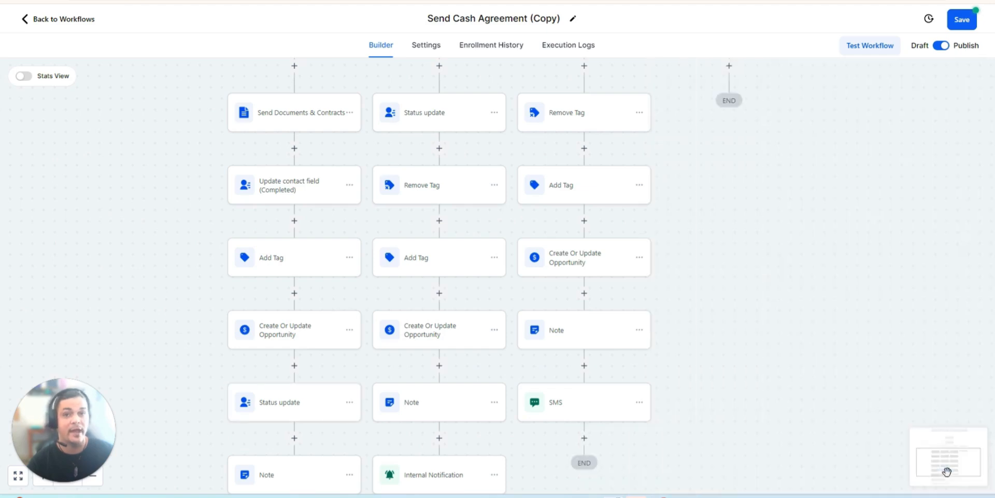
pyautogui.click(318, 418)
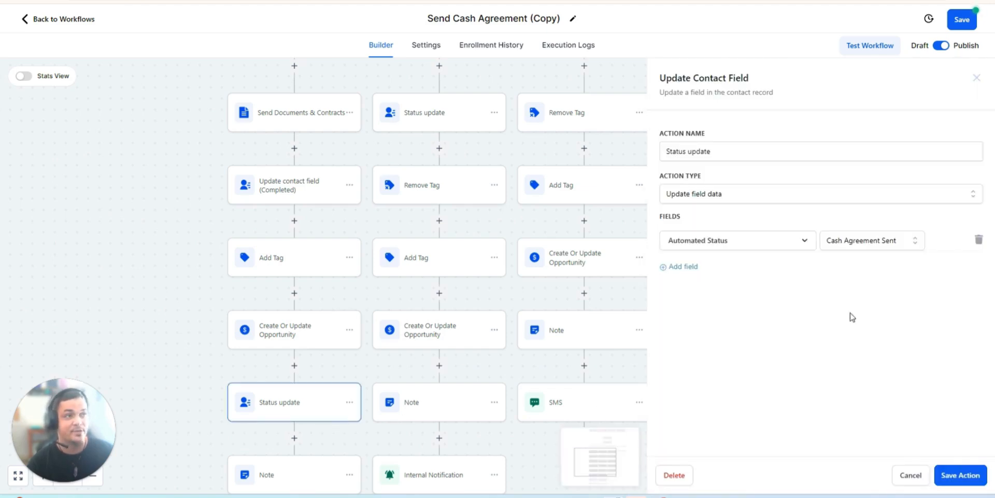
pyautogui.click(869, 242)
pyautogui.scroll(-5, 855, 337)
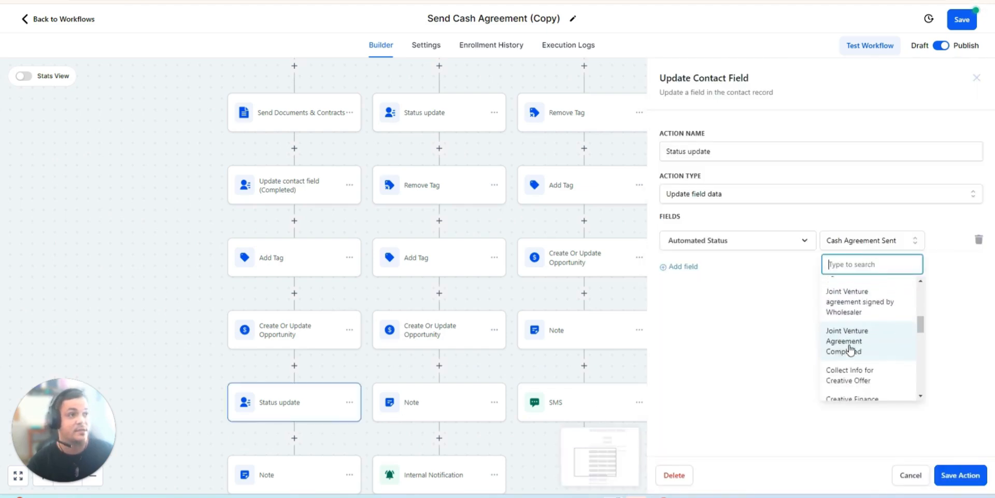
pyautogui.scroll(-6, 859, 341)
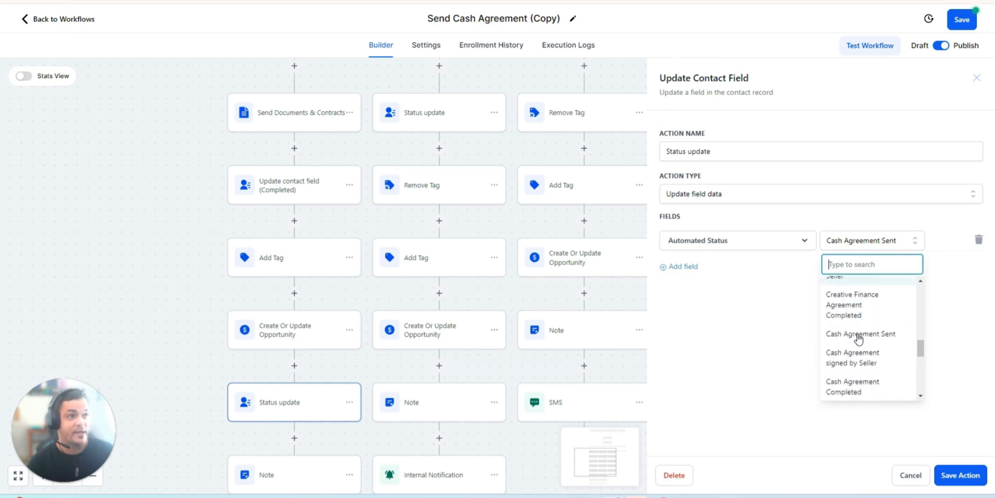
pyautogui.scroll(-2, 861, 346)
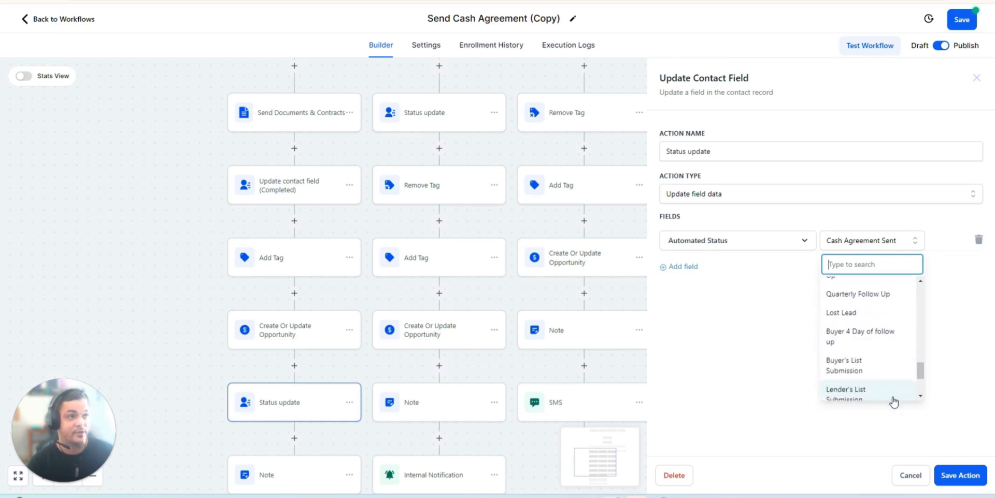
pyautogui.click(978, 477)
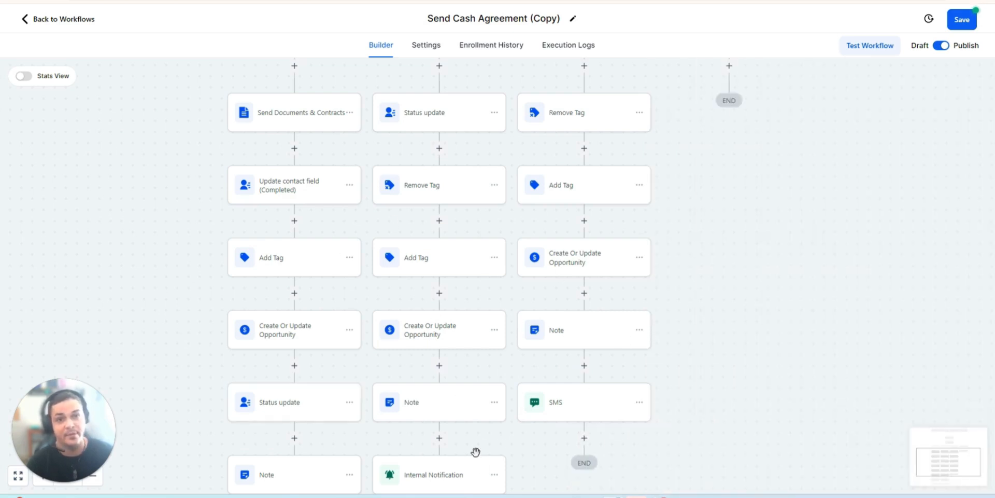
# - Review the Sent branch's Internal Notification message and its notification type choices, and save the action with the SMS type kept
pyautogui.scroll(1, 550, 397)
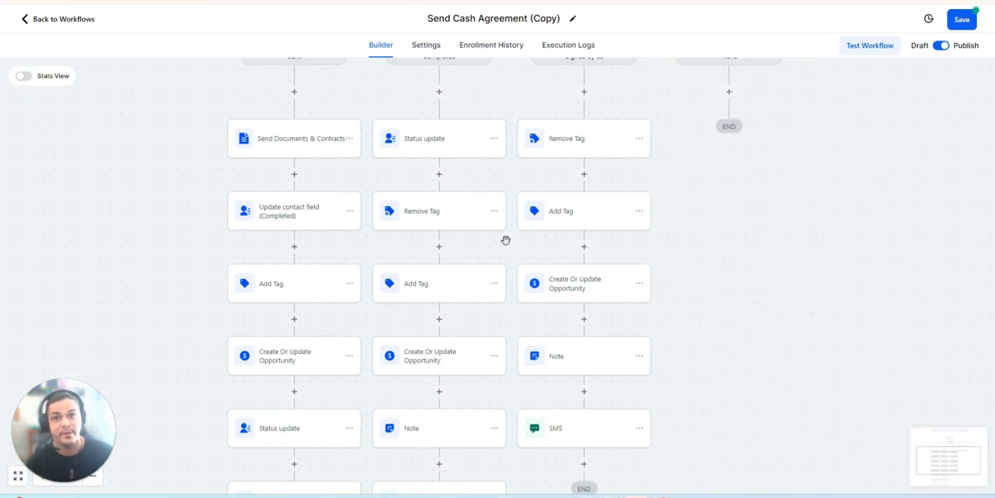
pyautogui.scroll(3, 493, 246)
pyautogui.scroll(-3, 477, 171)
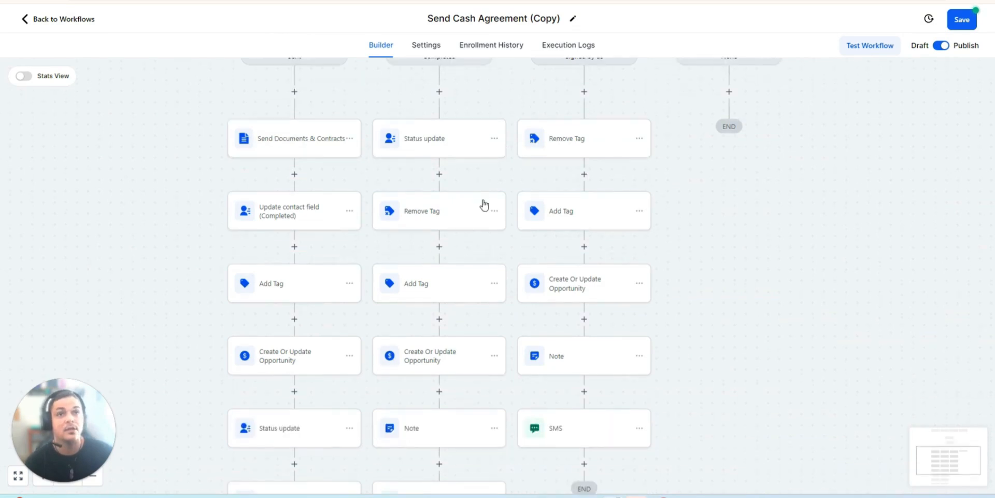
pyautogui.scroll(2, 482, 197)
pyautogui.scroll(-2, 433, 138)
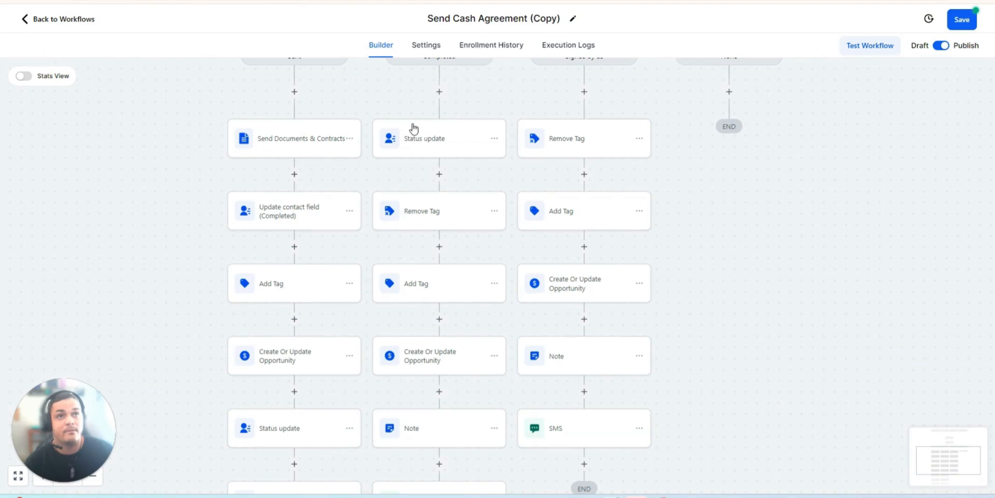
pyautogui.scroll(-2, 433, 262)
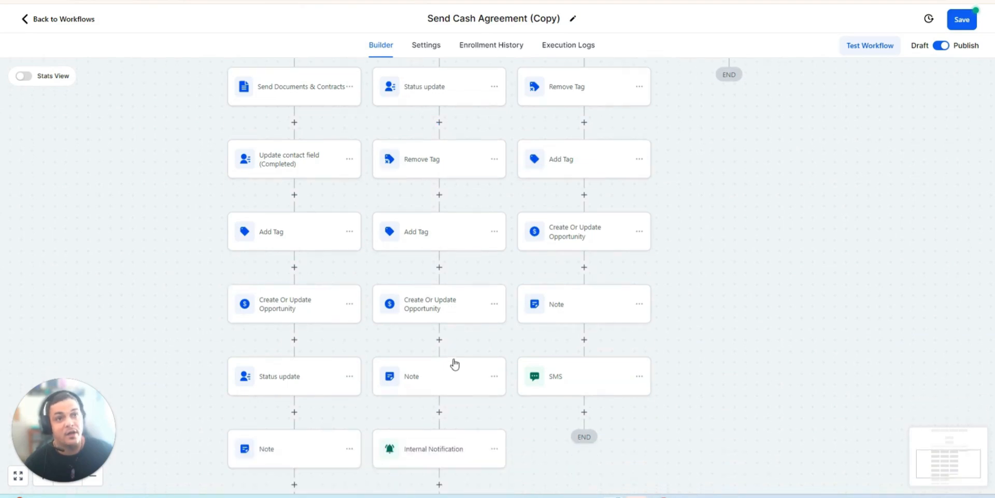
pyautogui.scroll(-1, 449, 349)
pyautogui.scroll(-3, 447, 411)
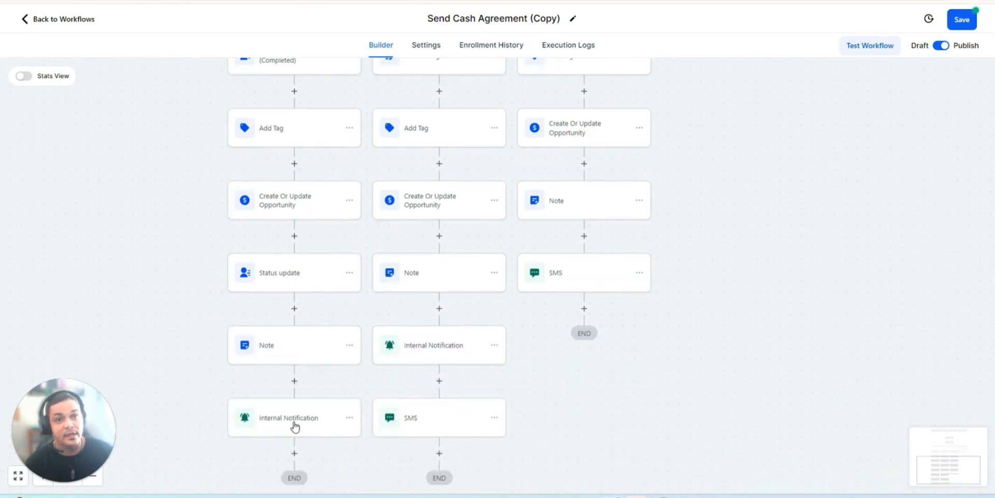
pyautogui.click(294, 425)
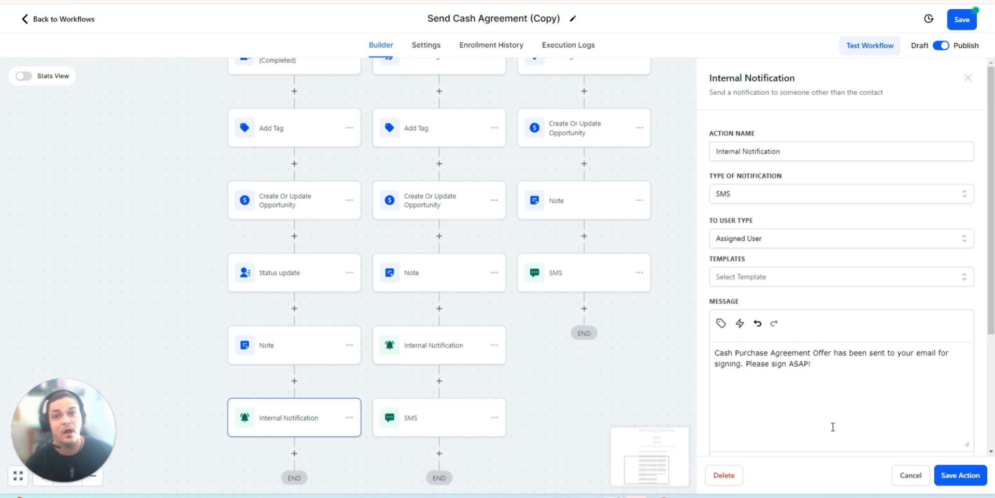
pyautogui.click(746, 193)
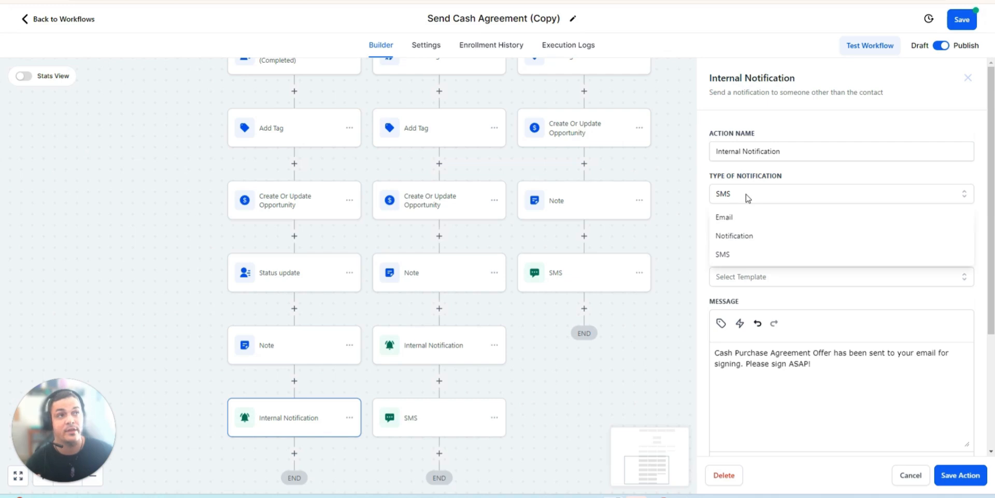
pyautogui.click(775, 173)
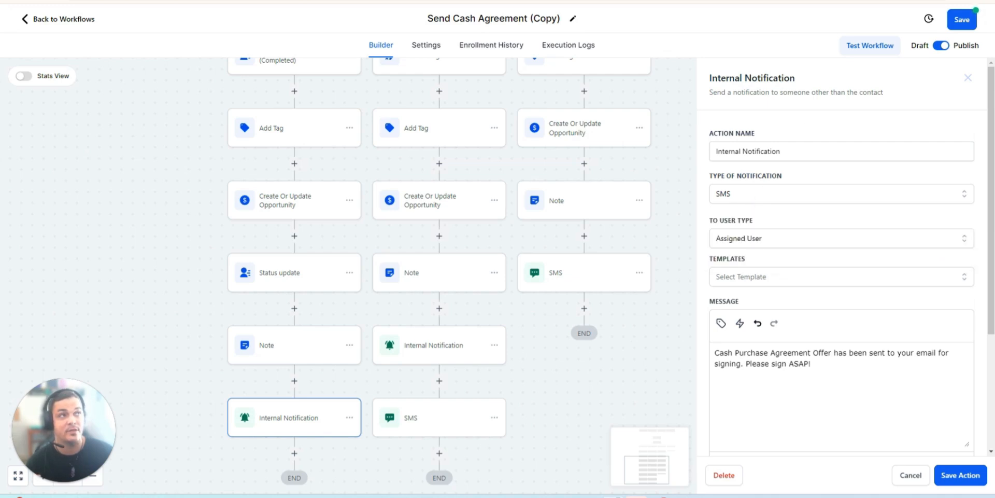
pyautogui.click(979, 476)
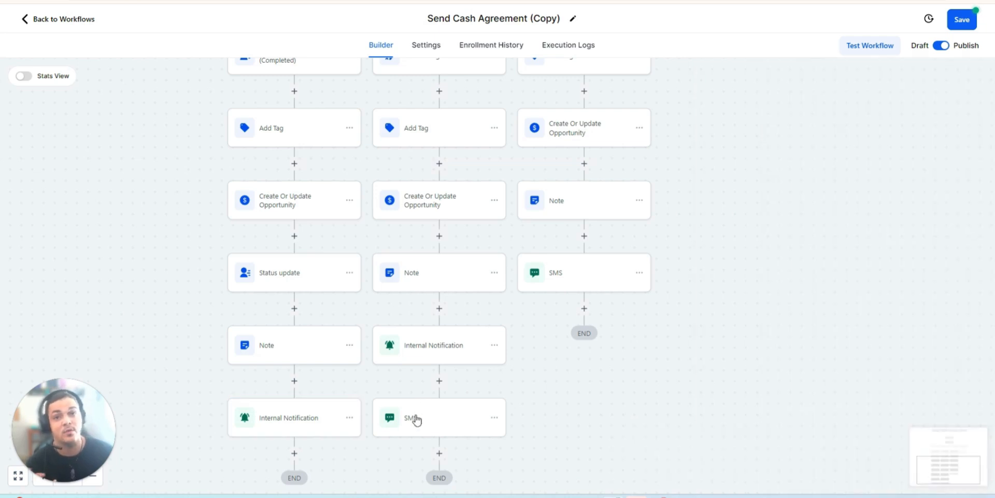
# - Review the message in the Completed branch's SMS action and the text in its Note action
pyautogui.click(414, 416)
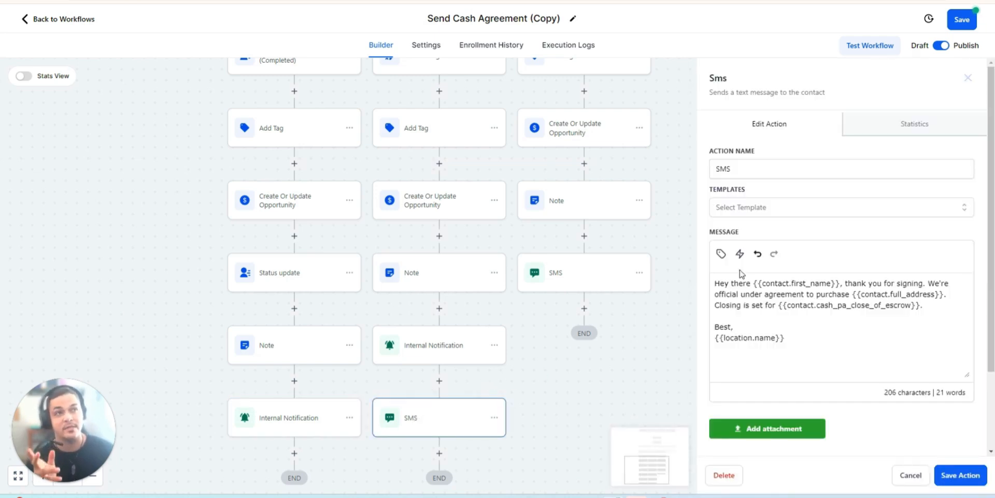
pyautogui.click(960, 476)
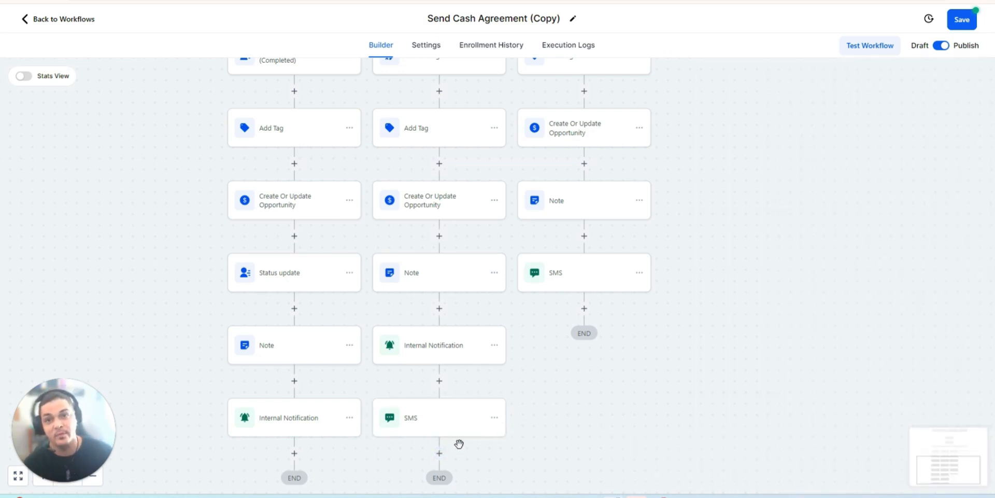
pyautogui.scroll(1, 603, 318)
pyautogui.scroll(3, 603, 318)
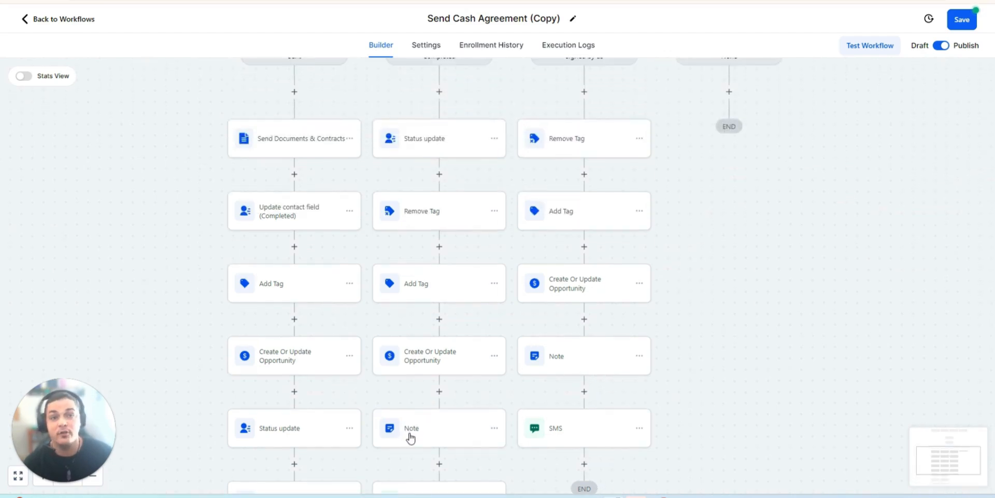
pyautogui.click(411, 436)
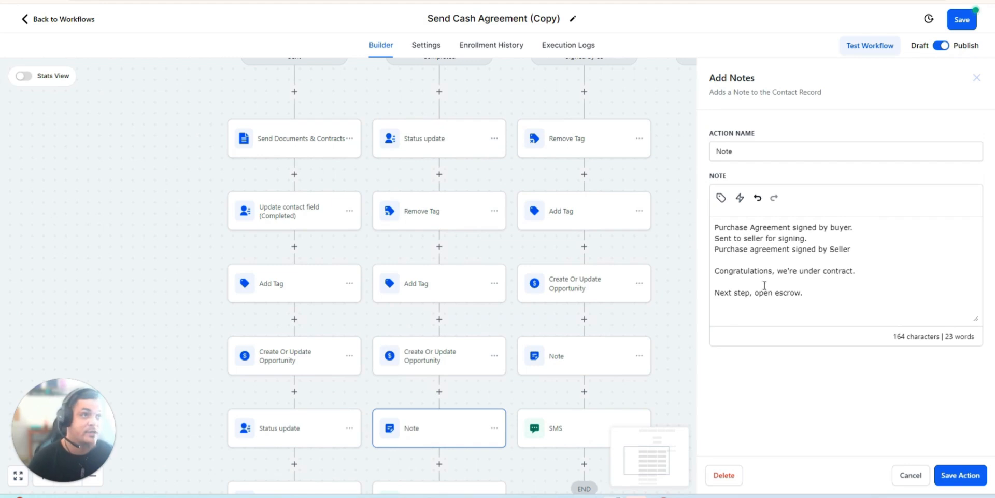
pyautogui.click(137, 154)
# - Examine the overall workflow from the Assign to user action through the Sent/ Completed condition to the ends of its branches
pyautogui.scroll(2, 696, 306)
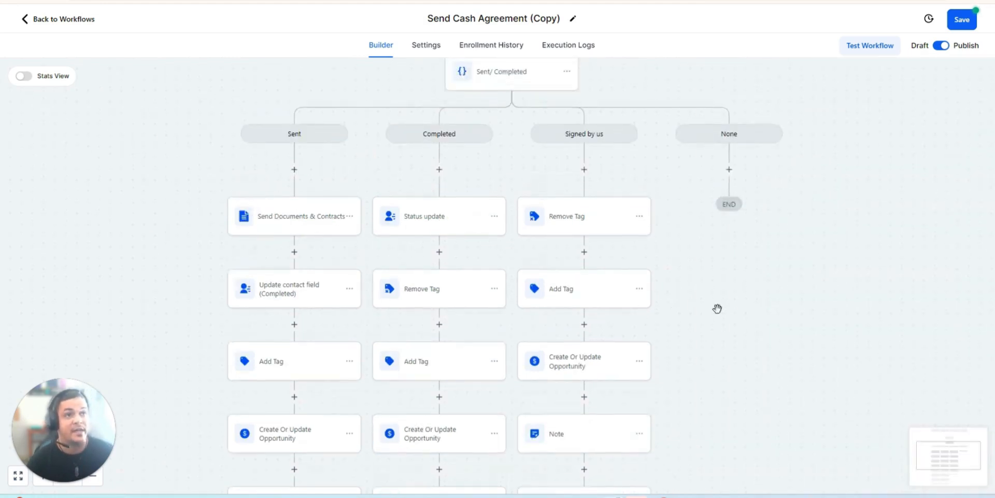
pyautogui.scroll(1, 731, 295)
pyautogui.scroll(-6, 726, 293)
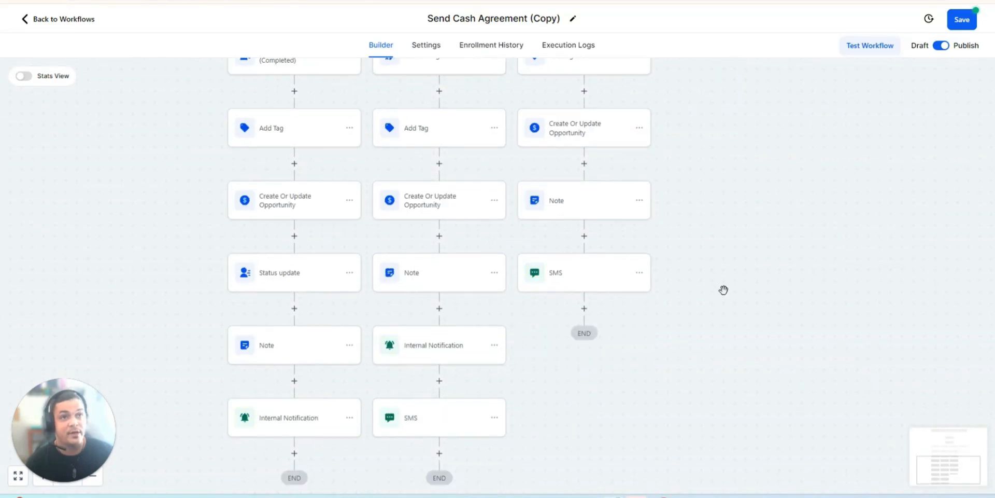
pyautogui.scroll(5, 723, 288)
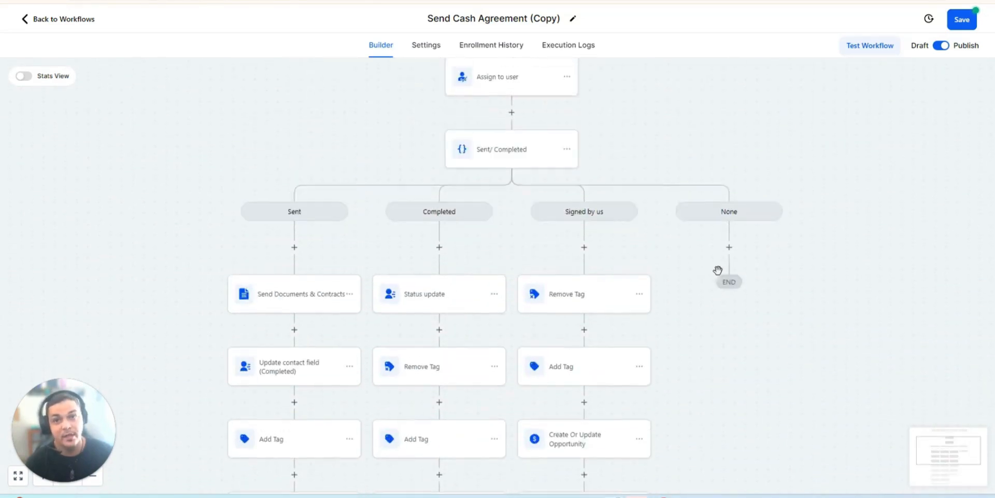
pyautogui.scroll(1, 723, 285)
pyautogui.scroll(3, 861, 332)
pyautogui.scroll(-5, 834, 311)
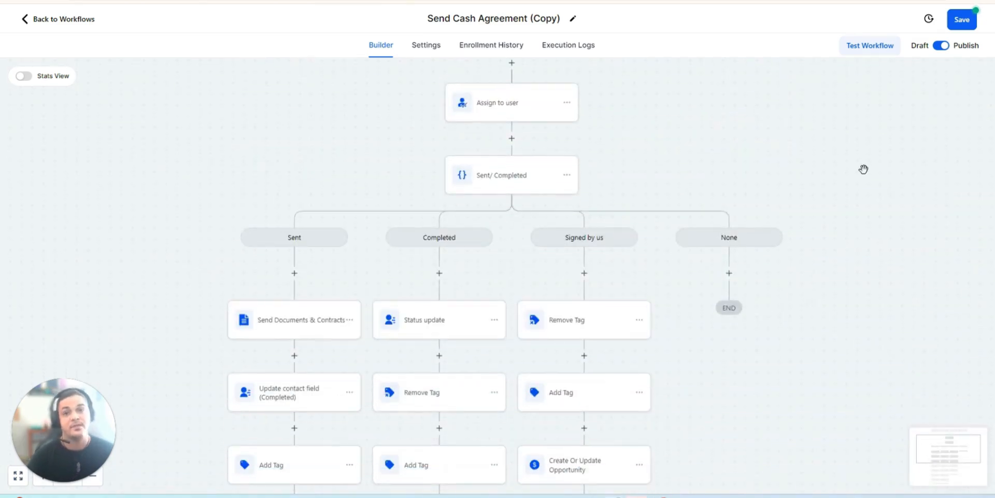
pyautogui.scroll(-3, 876, 171)
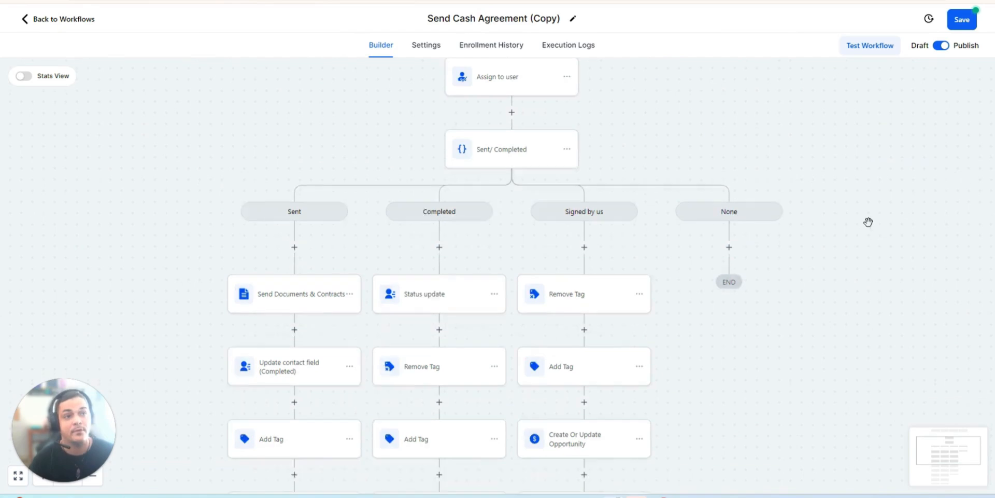
pyautogui.scroll(-2, 827, 211)
pyautogui.scroll(-1, 786, 346)
pyautogui.scroll(-1, 854, 347)
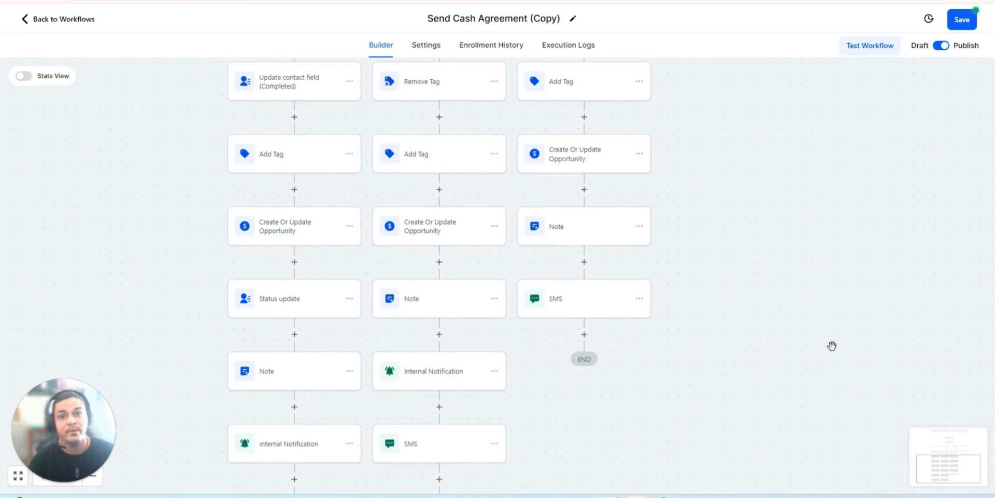
pyautogui.scroll(3, 829, 344)
pyautogui.scroll(1, 817, 314)
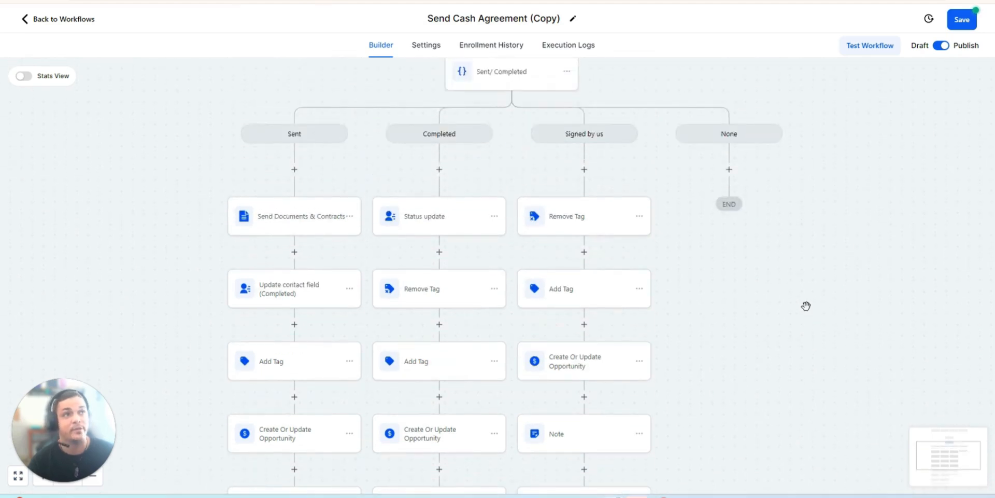
pyautogui.scroll(-2, 840, 131)
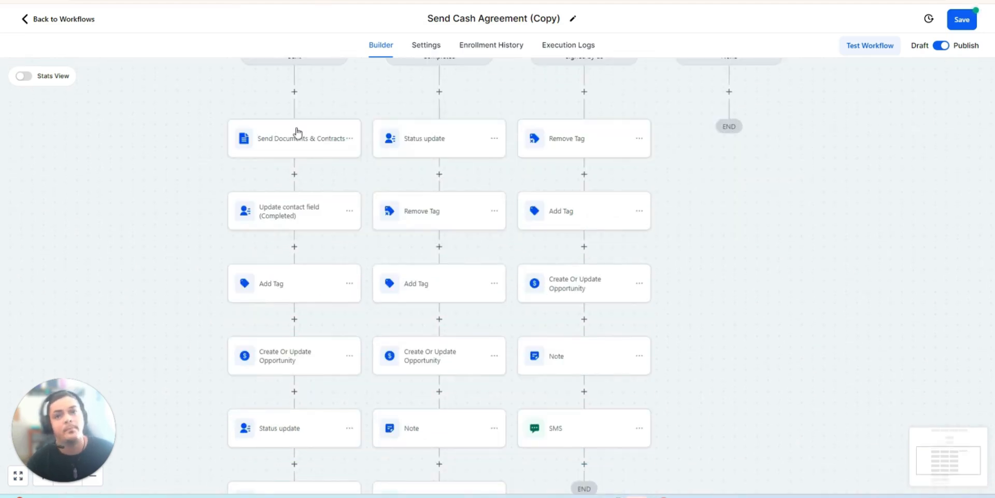
pyautogui.scroll(2, 262, 344)
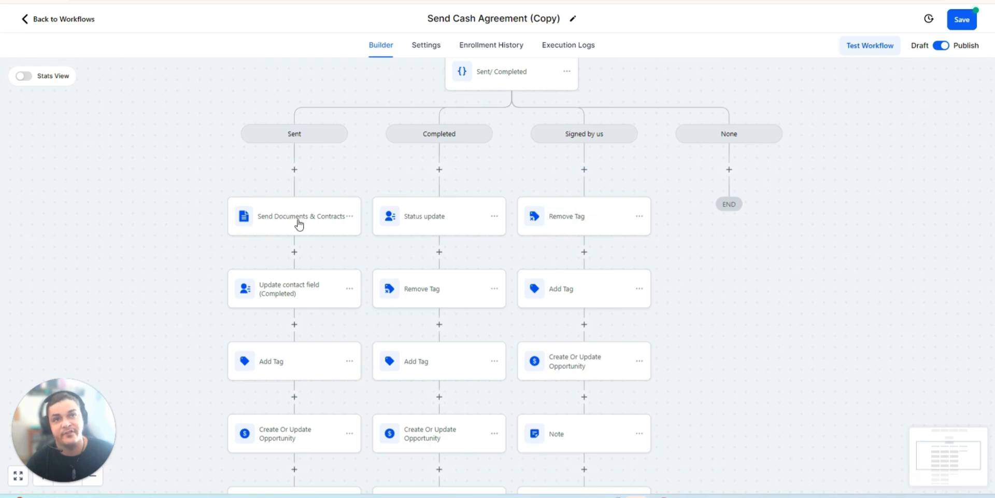
pyautogui.scroll(-1, 300, 223)
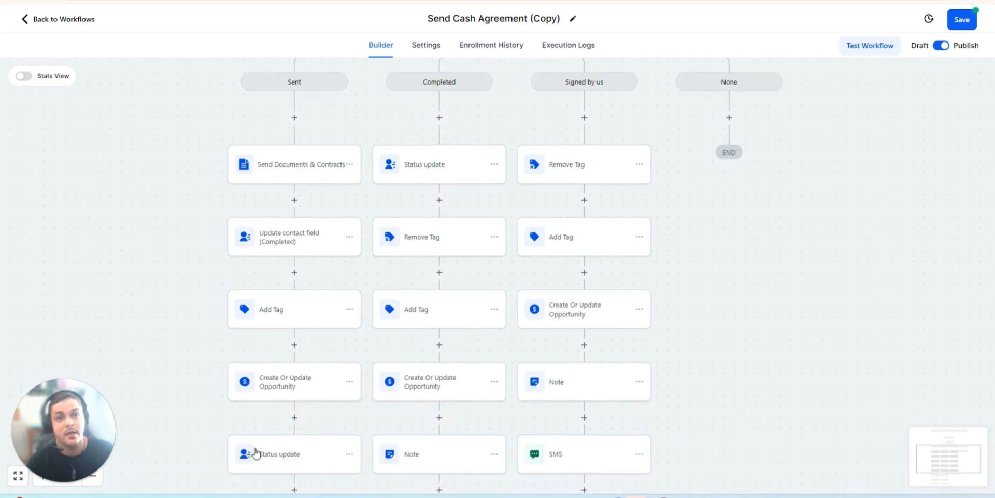
# - Check the pipeline, stage and opportunity name in the Sent branch's Create Or Update Opportunity action, and close it without changes
pyautogui.scroll(-2, 262, 456)
pyautogui.scroll(1, 288, 262)
pyautogui.scroll(-2, 304, 311)
pyautogui.scroll(-1, 311, 440)
pyautogui.scroll(2, 297, 216)
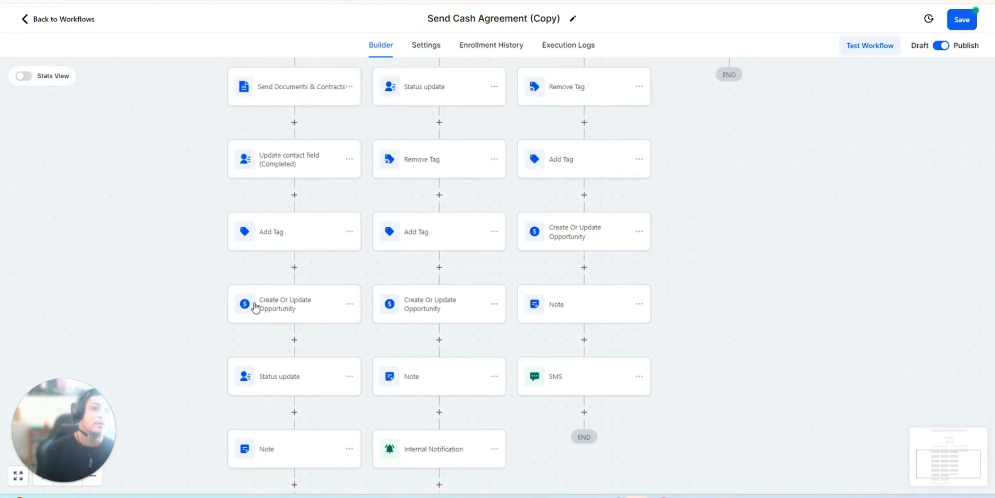
pyautogui.click(325, 318)
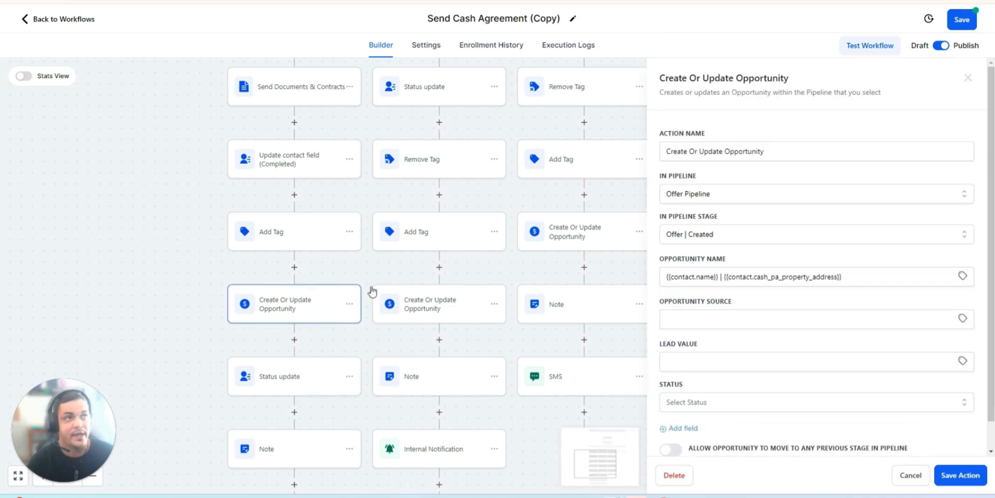
pyautogui.click(967, 79)
# - Examine the sequence of actions in the Signed by us branch, from Remove Tag down to the SMS
pyautogui.scroll(3, 513, 208)
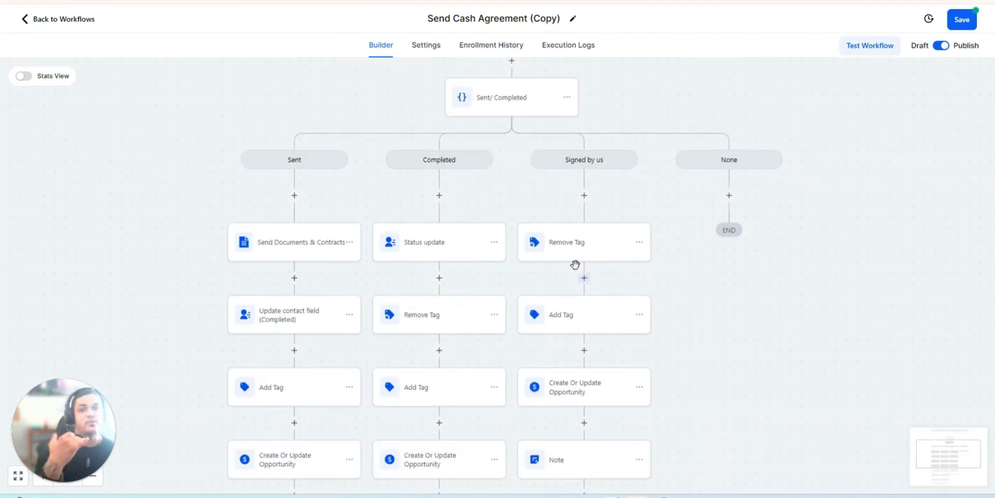
pyautogui.scroll(-1, 596, 273)
pyautogui.scroll(1, 570, 265)
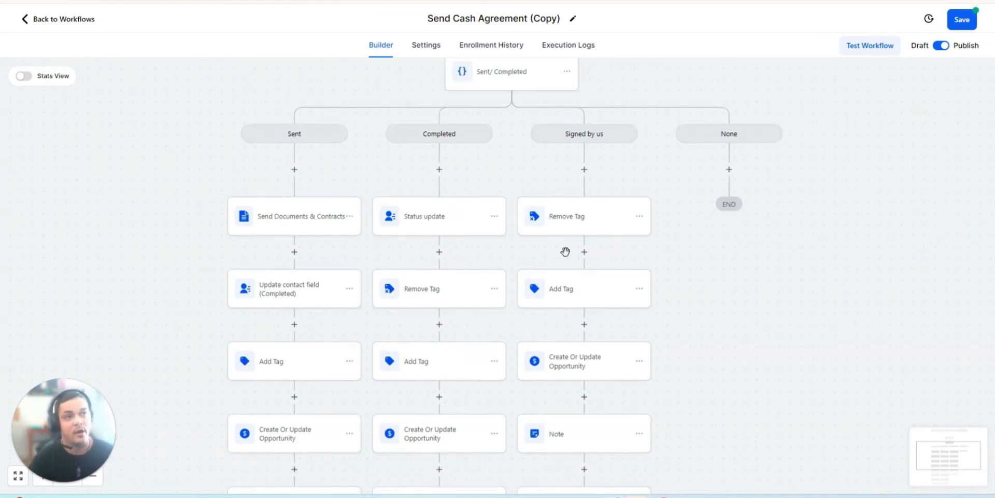
pyautogui.scroll(1, 580, 186)
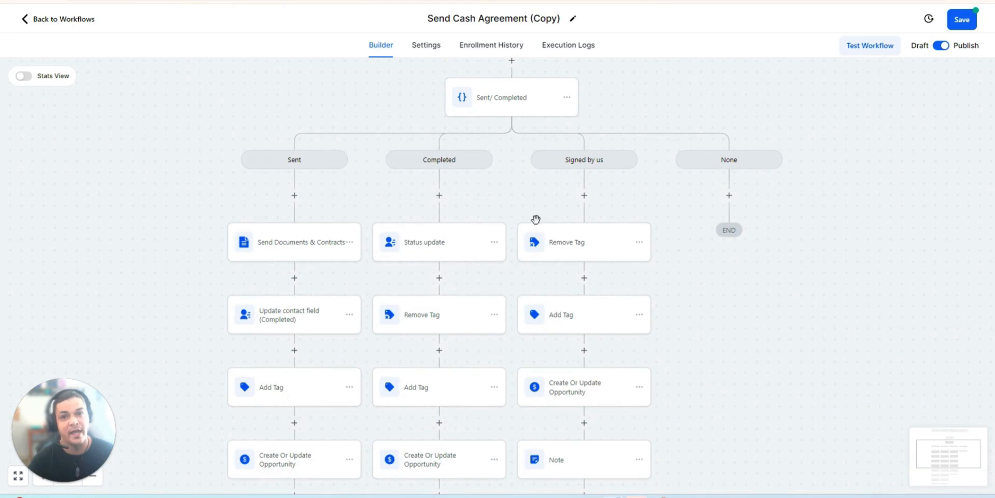
pyautogui.scroll(3, 466, 187)
pyautogui.scroll(-3, 586, 409)
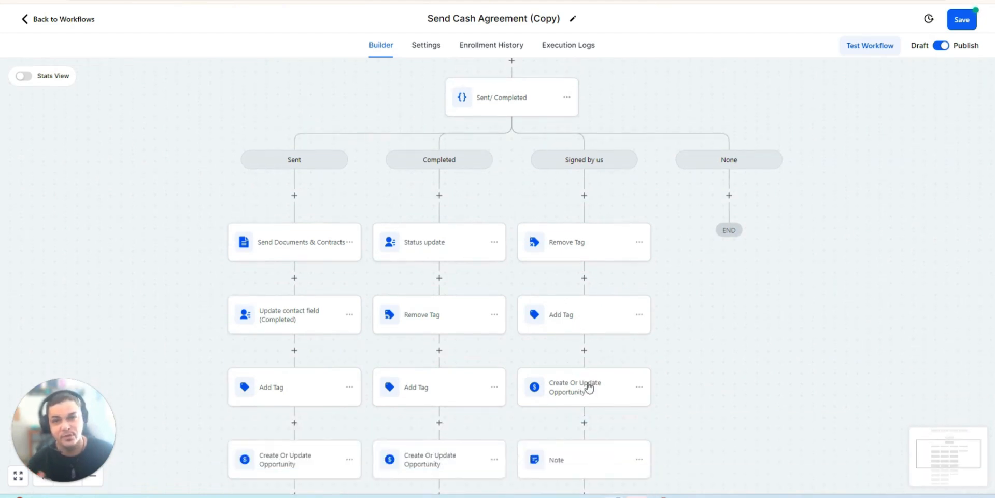
pyautogui.scroll(-3, 589, 383)
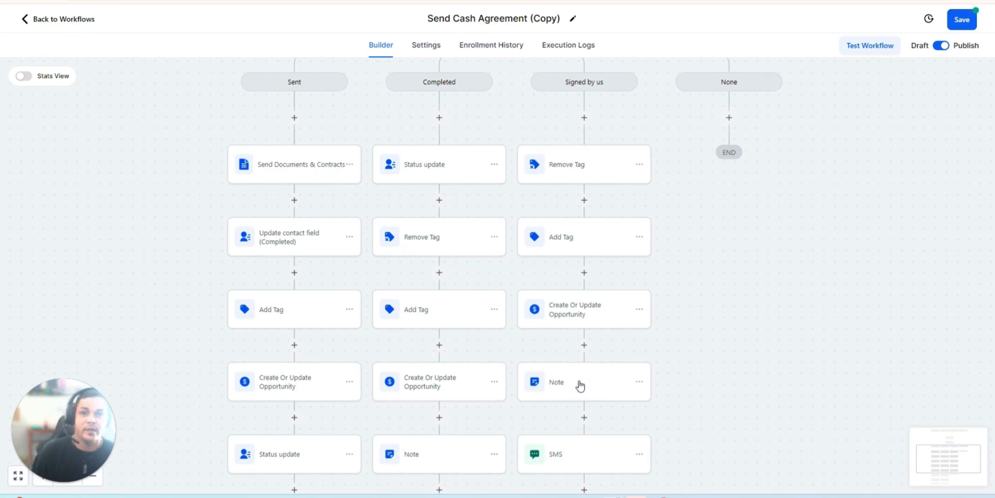
pyautogui.scroll(-7, 584, 352)
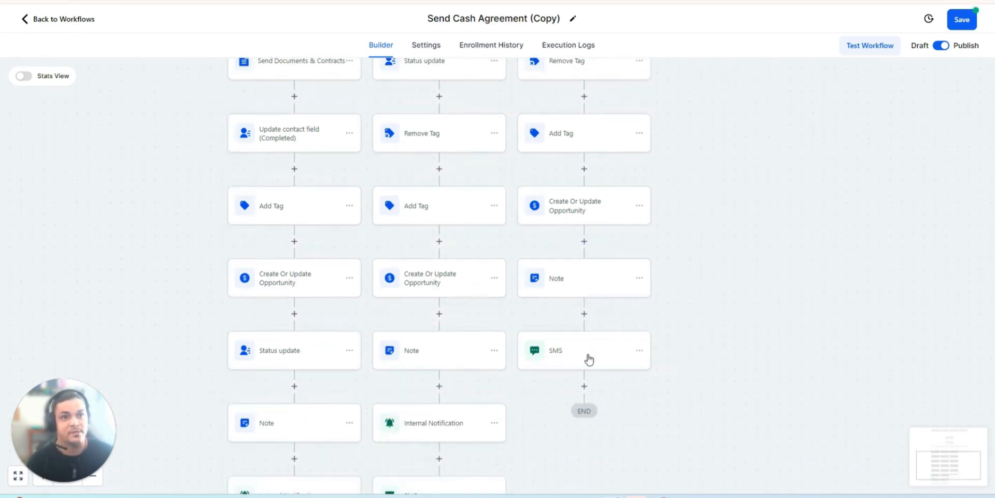